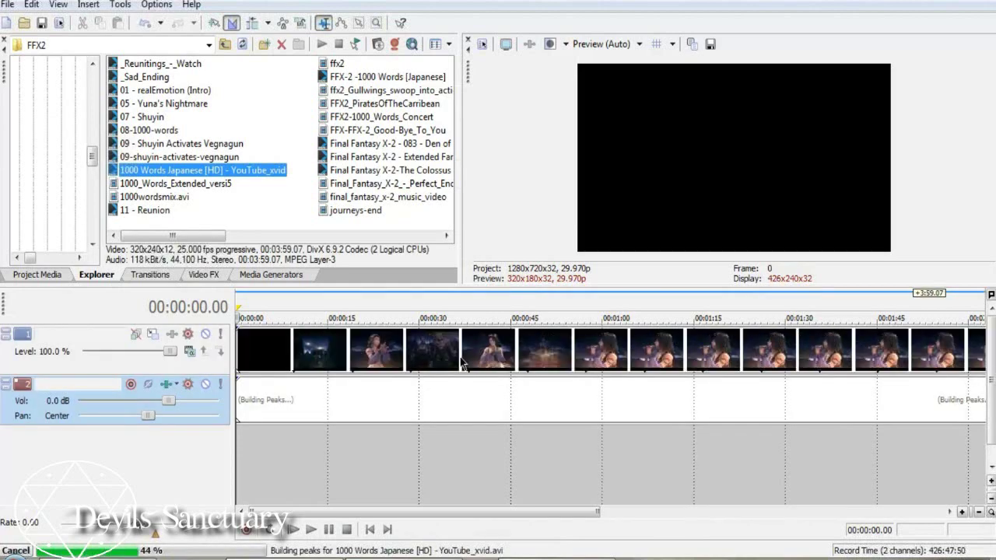
- Split the video and audio at 00:00:57.07 and again at about 00:01:01 to isolate a short segment
left_click(585, 348)
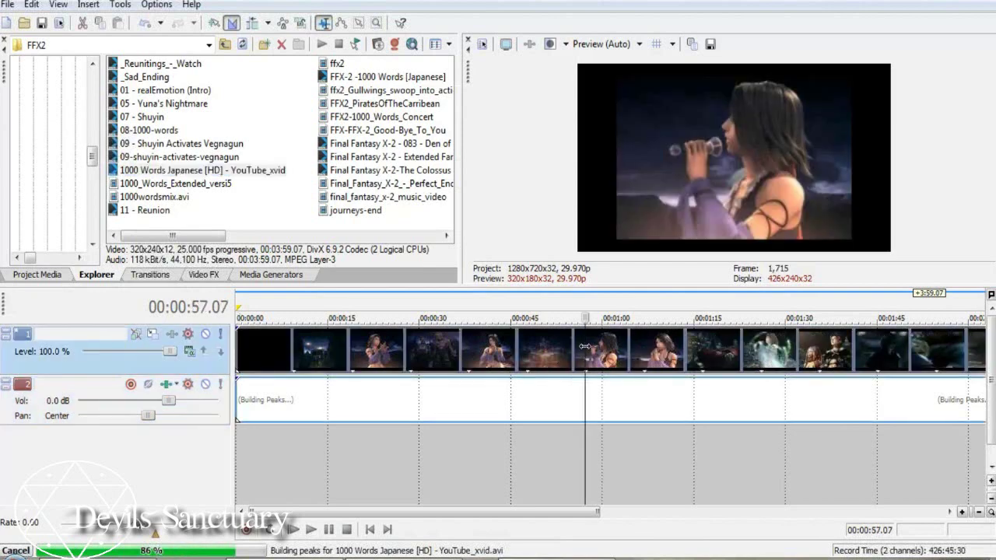
key("s")
left_click(606, 347)
key("s")
- Delete the clip sections before and after the short isolated segment
right_click(510, 348)
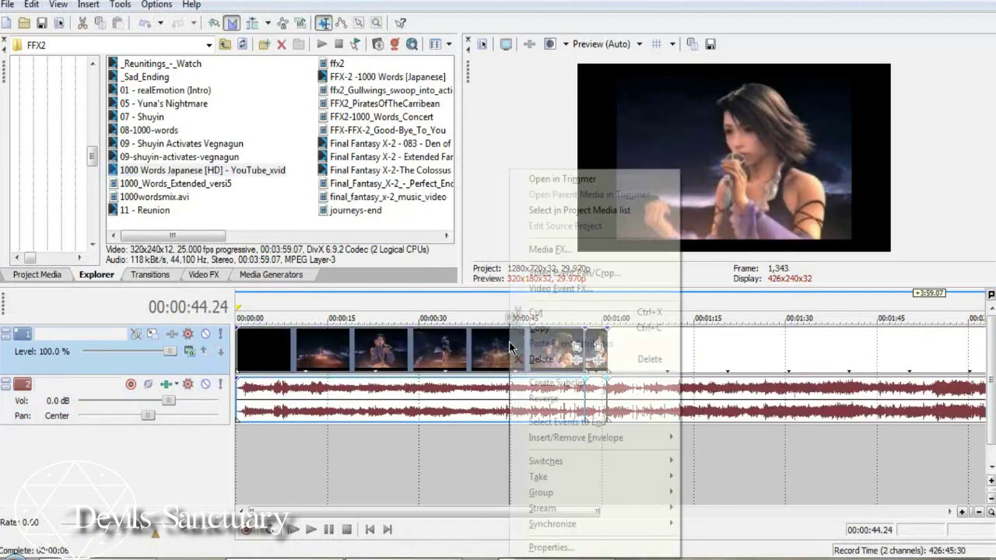
left_click(545, 357)
left_click(652, 358)
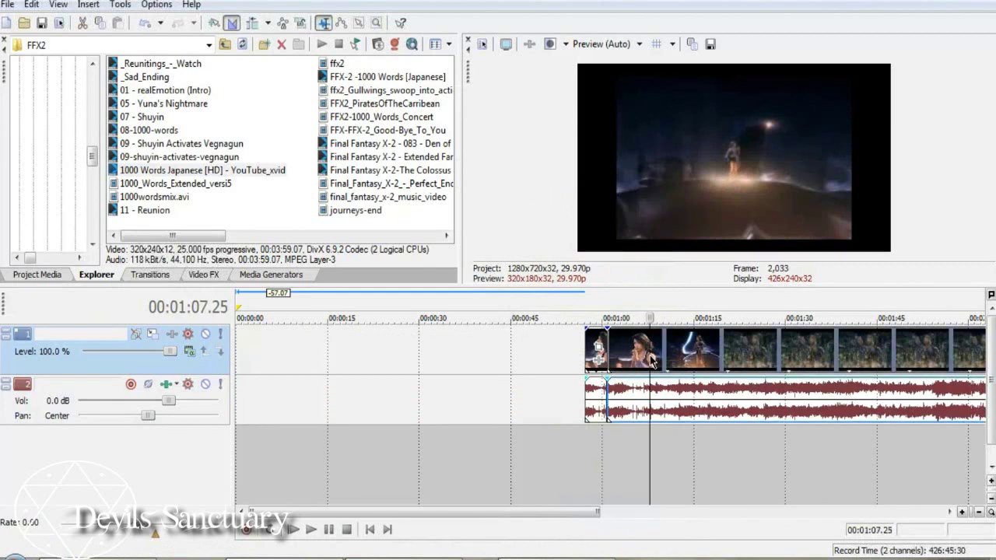
right_click(650, 357)
left_click(663, 358)
- Delete the audio track from the project
left_click(9, 409)
right_click(9, 414)
left_click(55, 262)
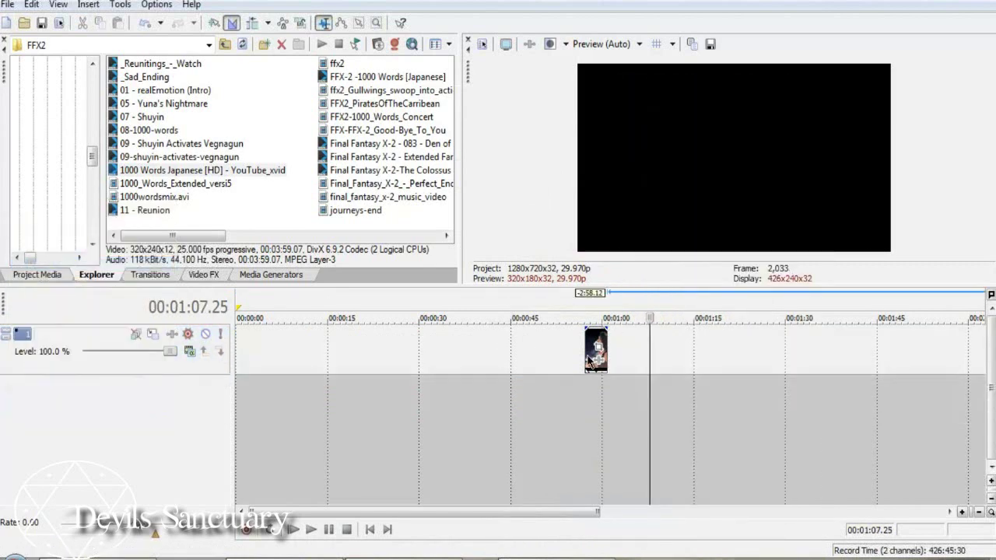
- Move the remaining short clip to the very start of the timeline
left_click_drag(591, 360, 241, 366)
left_click(239, 361)
scroll(240, 361, "up", 10)
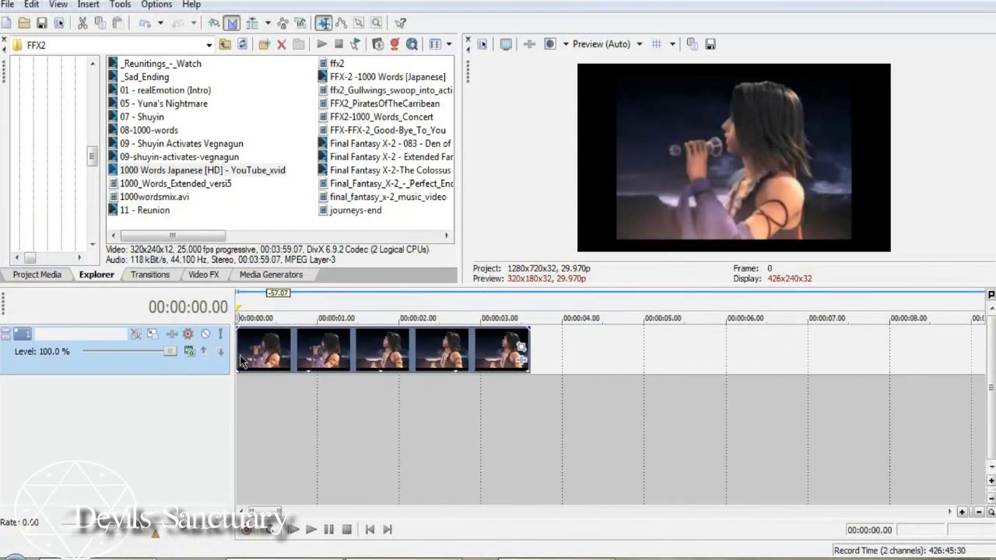
- Crop the clip's frame slightly inward on all sides in Event Pan/Crop, keeping it centred
left_click(521, 347)
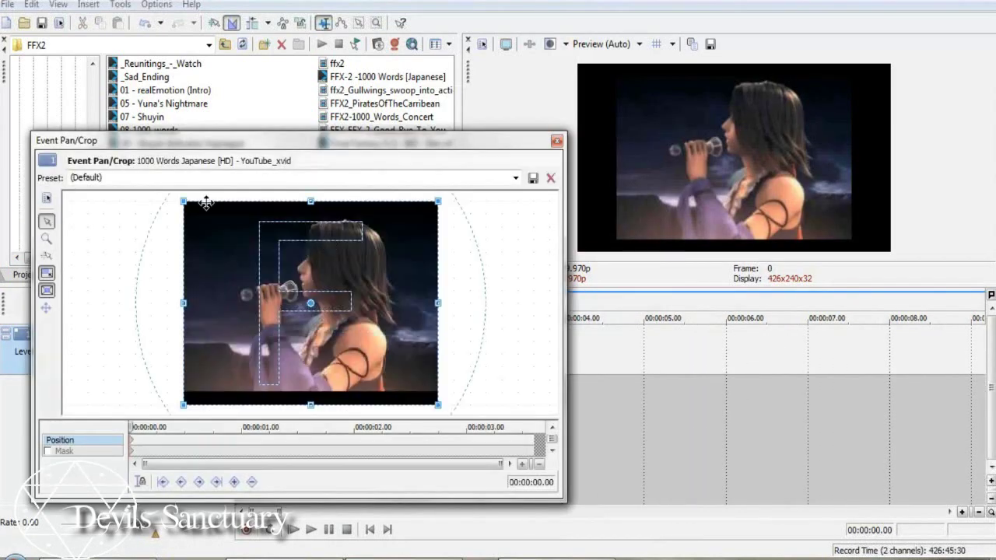
left_click_drag(183, 201, 201, 215)
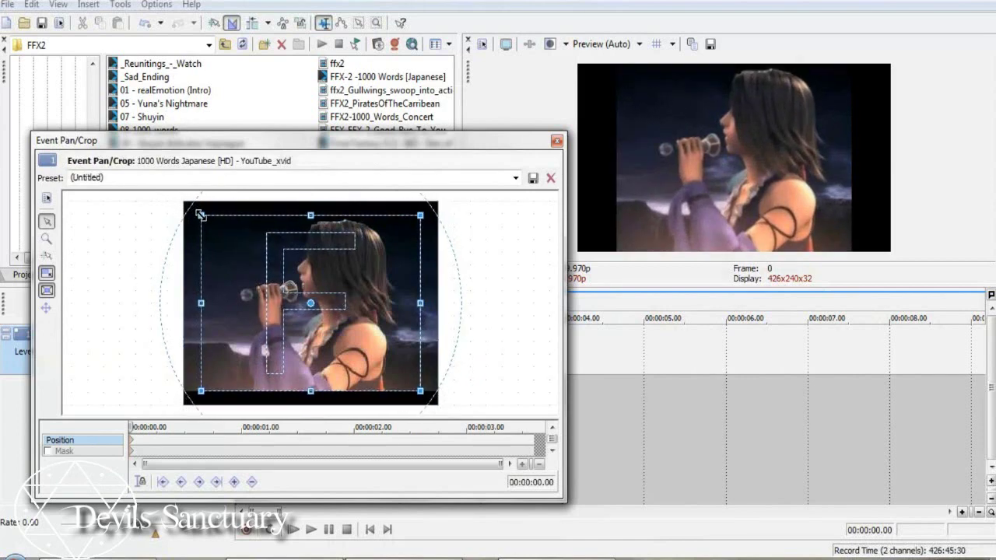
left_click(557, 140)
- Turn off Maintain Aspect Ratio for the clip
right_click(319, 350)
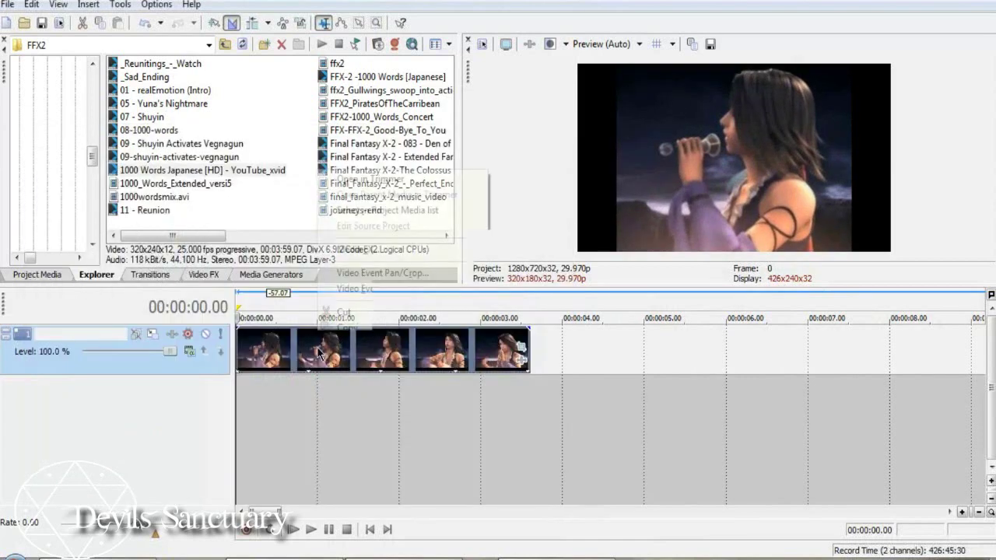
mouse_move(447, 462)
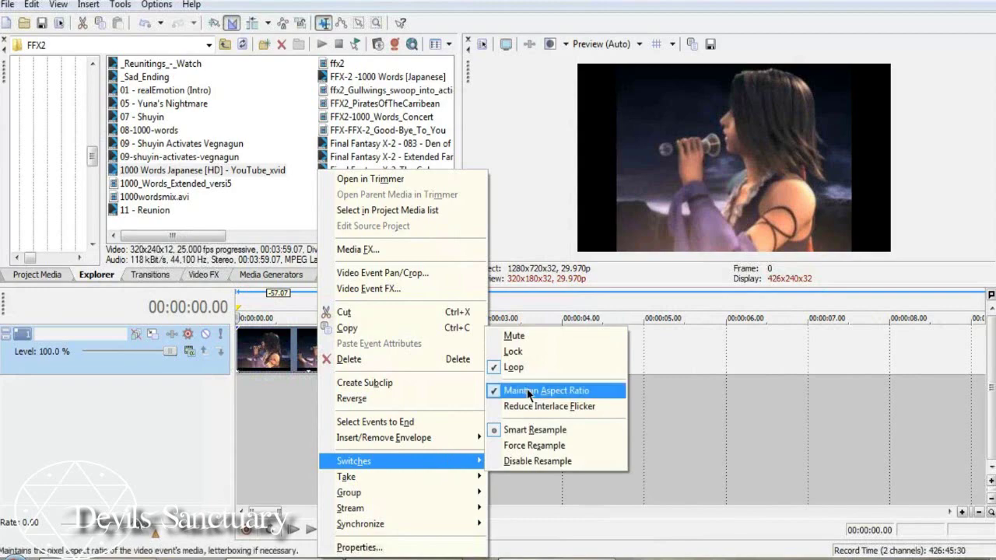
left_click(529, 392)
- Enable the clip's pan/crop mask and place path points from the singer's nose over her head to the outer hair at the back
left_click(519, 359)
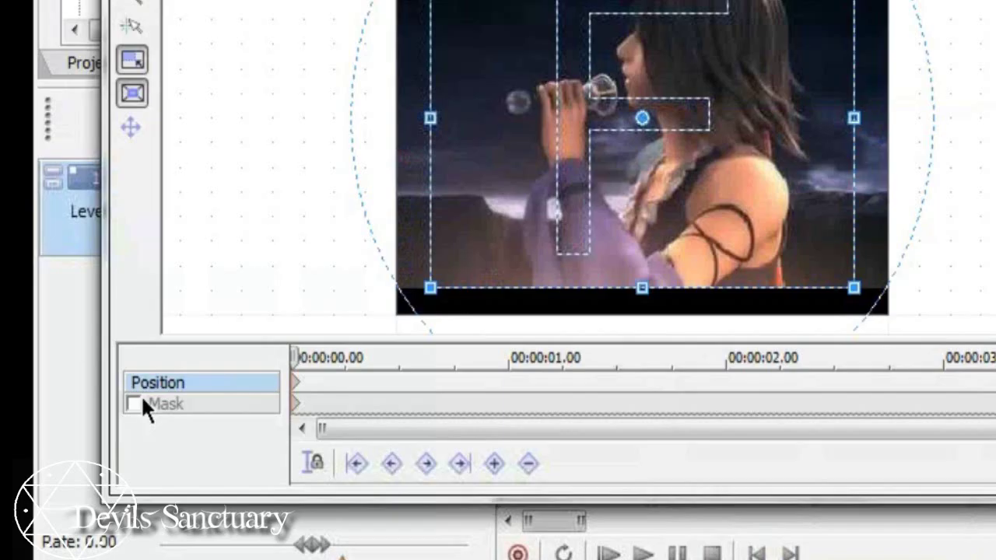
left_click(135, 401)
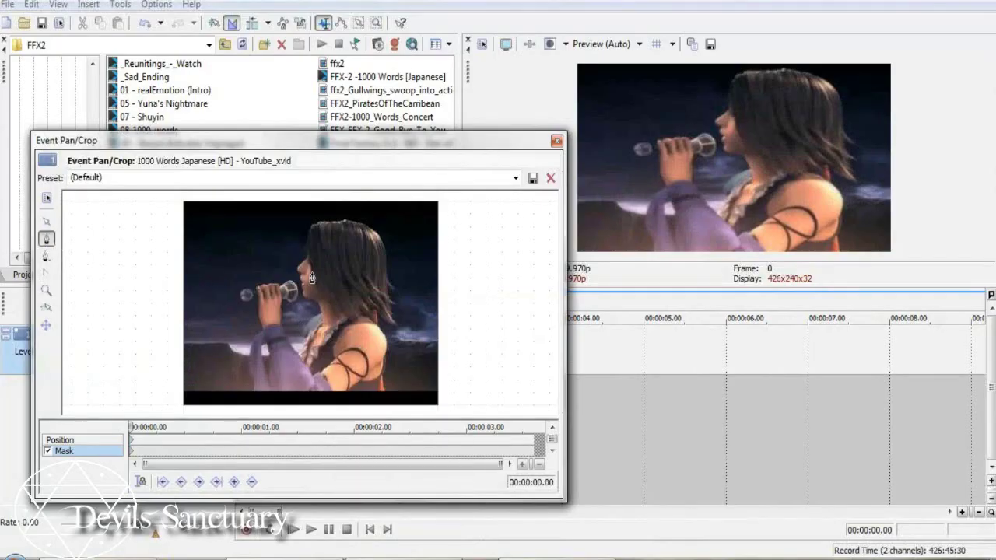
left_click(297, 272)
left_click(305, 256)
left_click(328, 223)
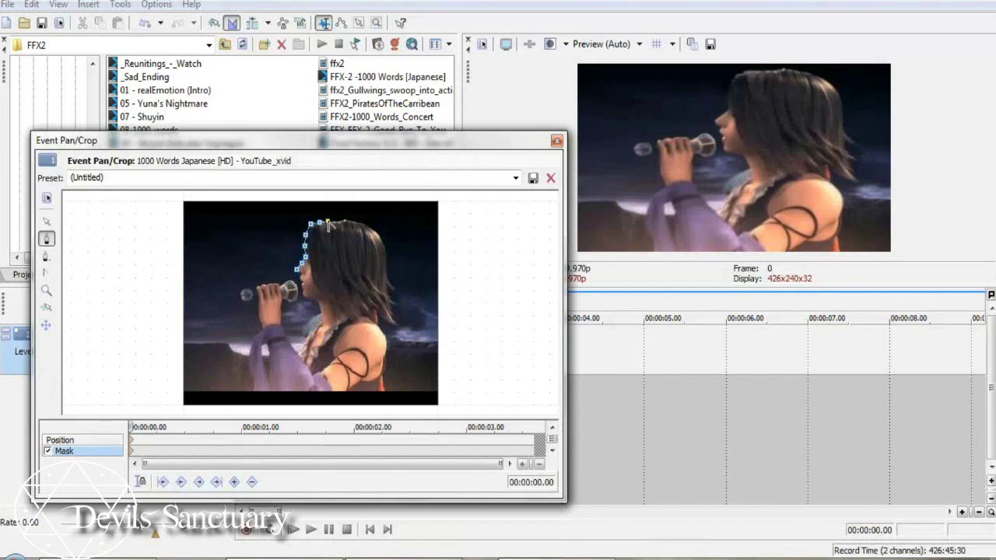
left_click(343, 221)
left_click(363, 220)
left_click(373, 233)
left_click(382, 248)
left_click(384, 256)
left_click(386, 266)
left_click(389, 277)
left_click(397, 293)
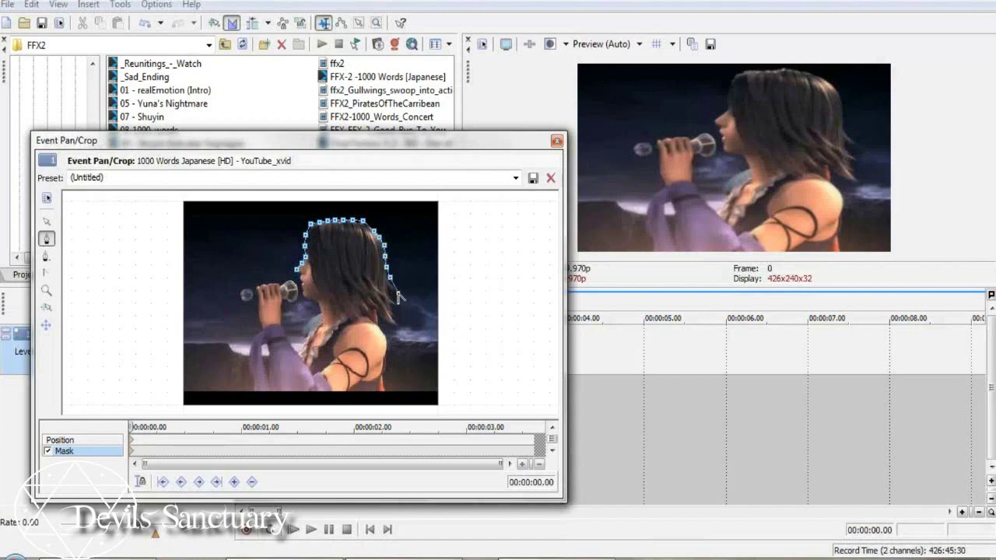
- Continue the mask path around the jagged hair tips and down the singer's back
left_click(387, 293)
left_click(392, 301)
left_click(399, 309)
left_click(381, 324)
left_click(389, 370)
- Run the mask path along the bottom edge, up the sleeve, around hand, microphone and neck, and close it at the nose
left_click(255, 395)
left_click(252, 337)
left_click(256, 303)
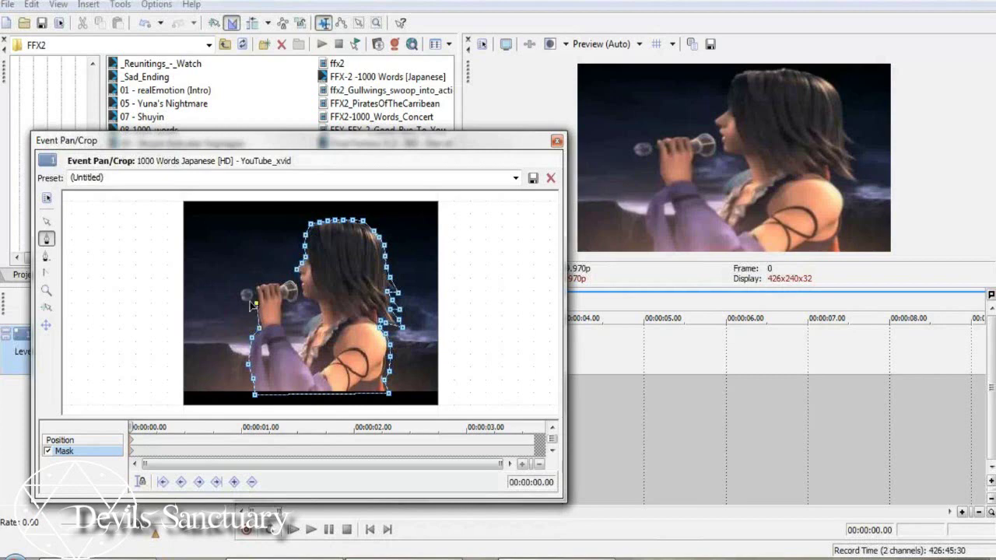
left_click(258, 288)
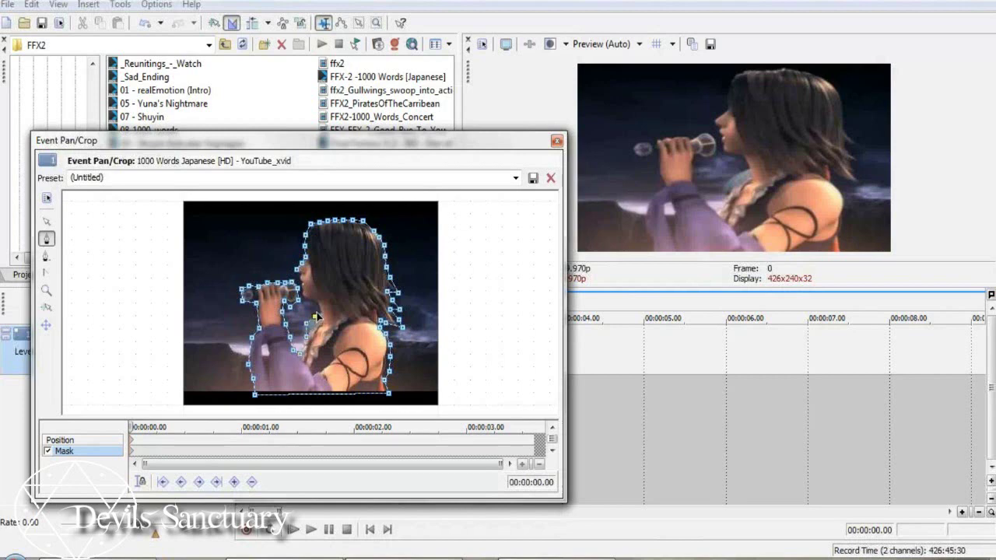
left_click(297, 278)
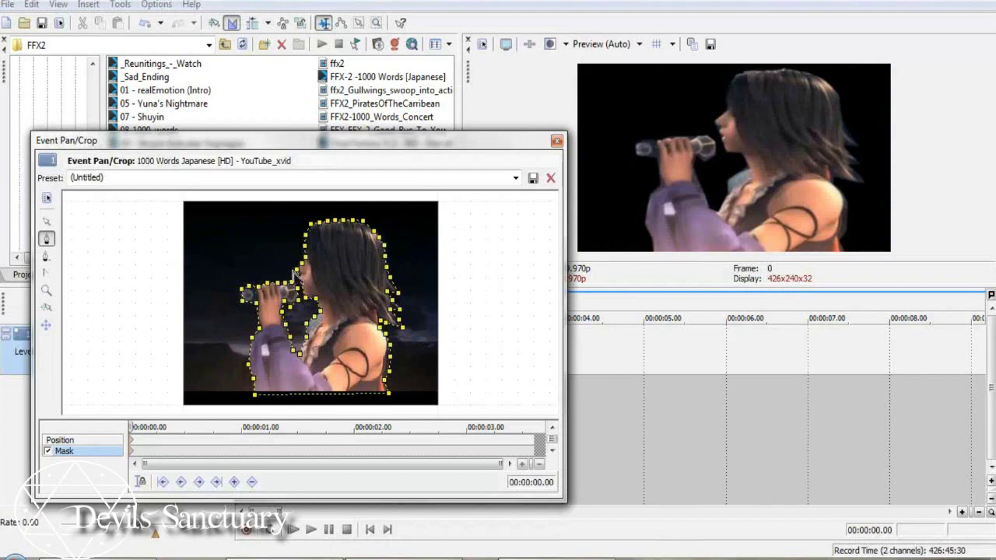
- Set the mask path's feather type to Both and its feather amount to 2.0 %
left_click(239, 255)
left_click(46, 198)
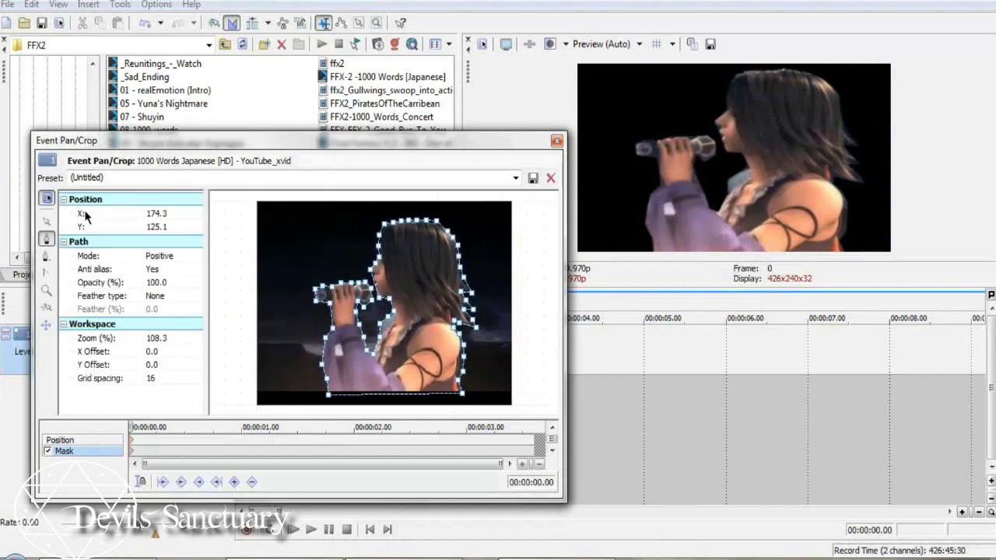
left_click(156, 297)
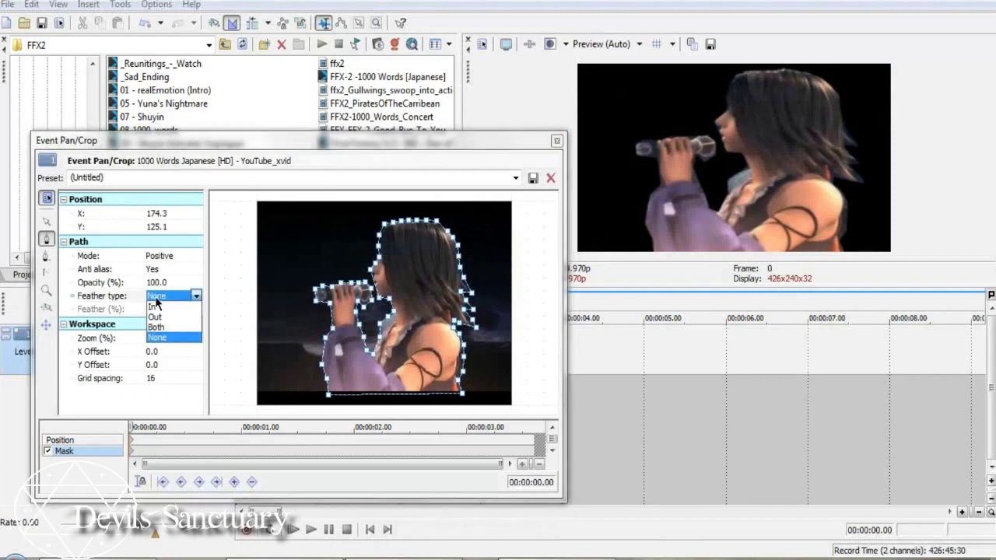
left_click(165, 325)
left_click(175, 309)
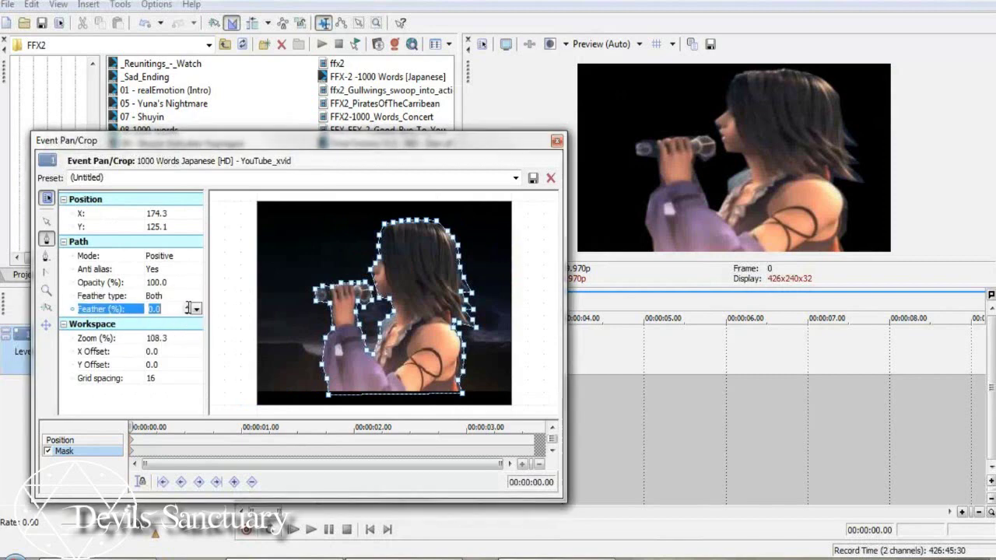
left_click(187, 306)
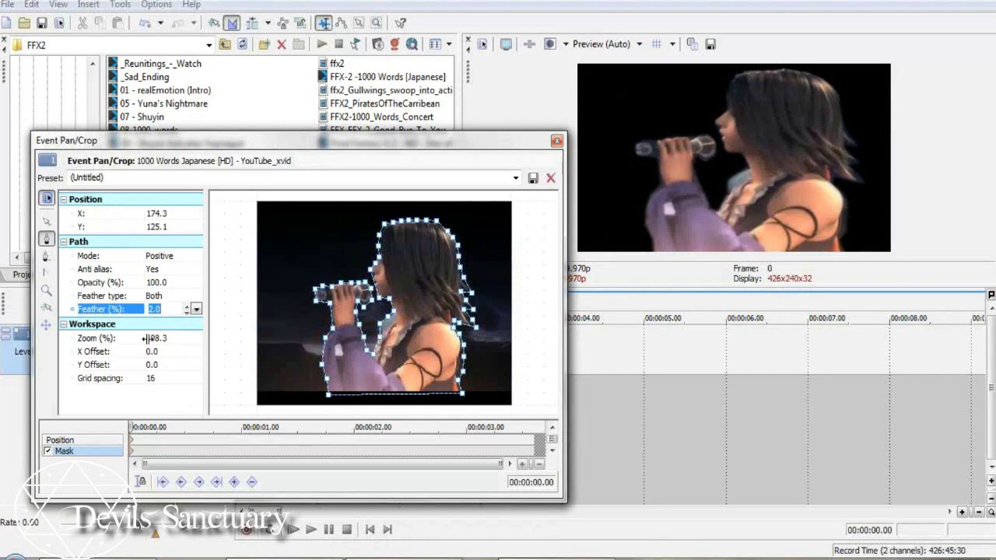
- Adjust the mask points along the singer's nose, mouth, chin and throat so the path follows her profile closely
left_click(47, 289)
left_click(397, 278)
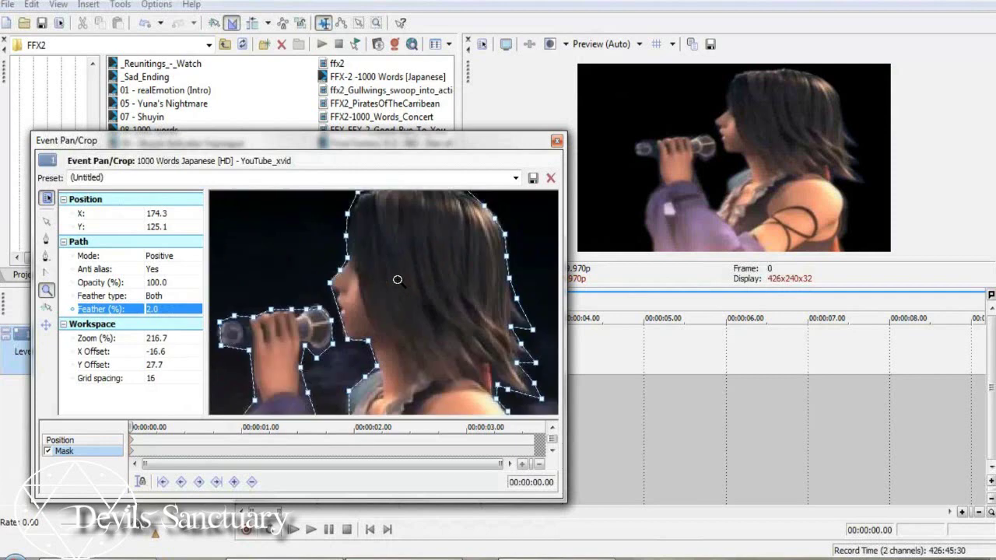
left_click(47, 221)
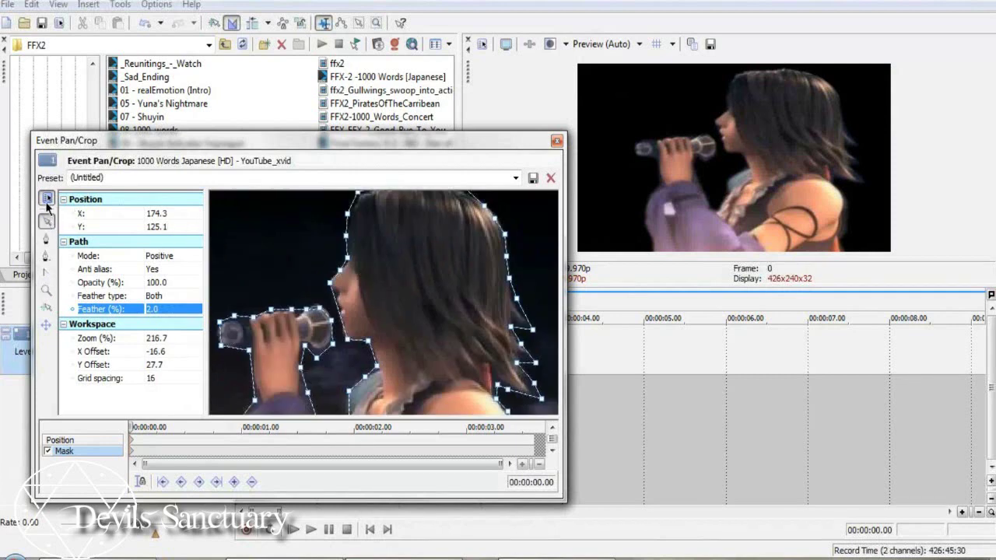
left_click(47, 197)
left_click_drag(233, 289, 238, 278)
left_click(261, 272)
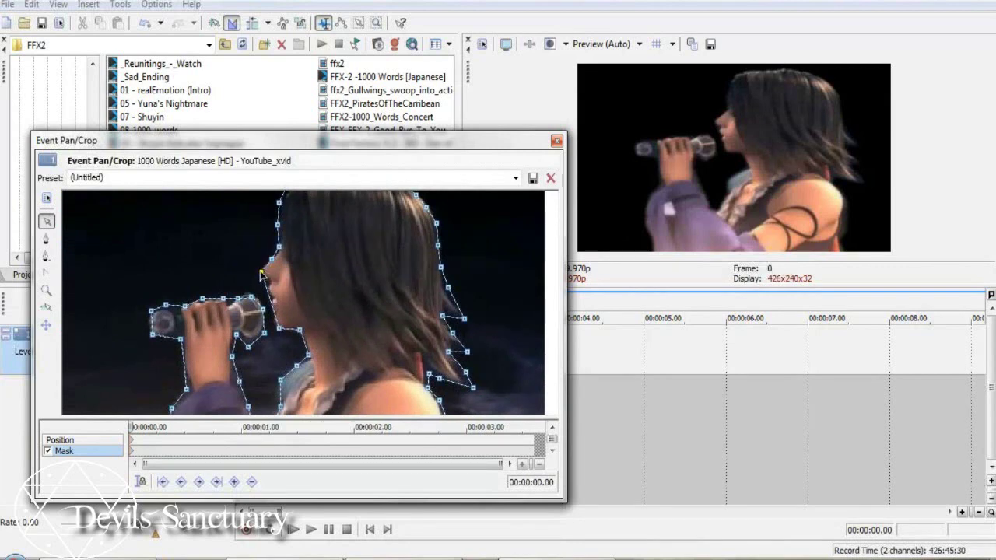
mouse_move(279, 329)
left_mouse_down()
mouse_move(272, 306)
mouse_move(283, 318)
left_mouse_up()
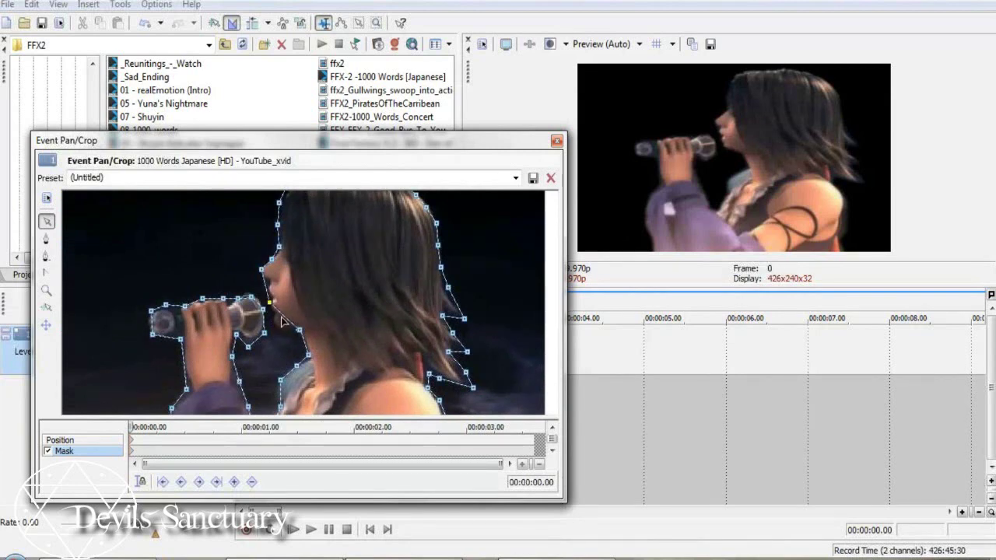
left_click(276, 328)
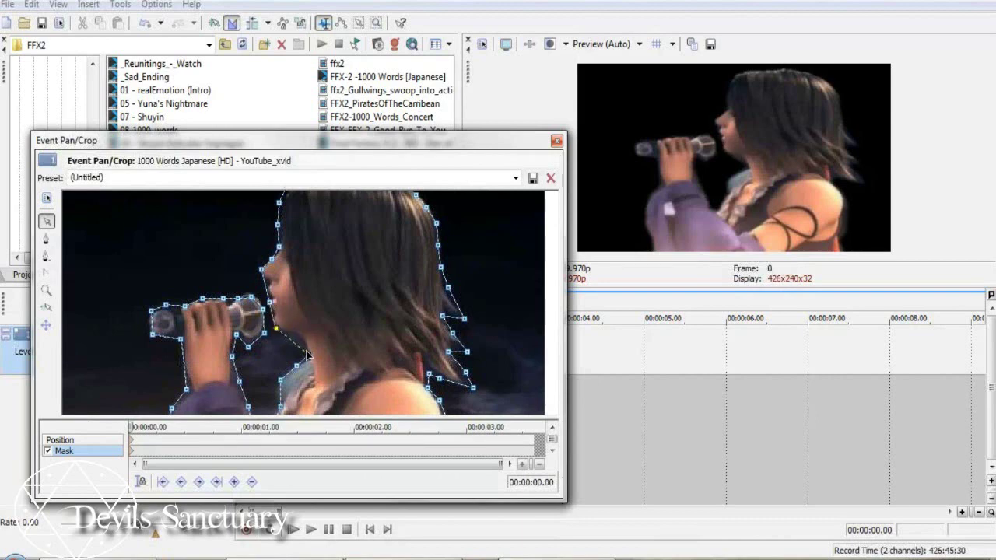
left_click(302, 338)
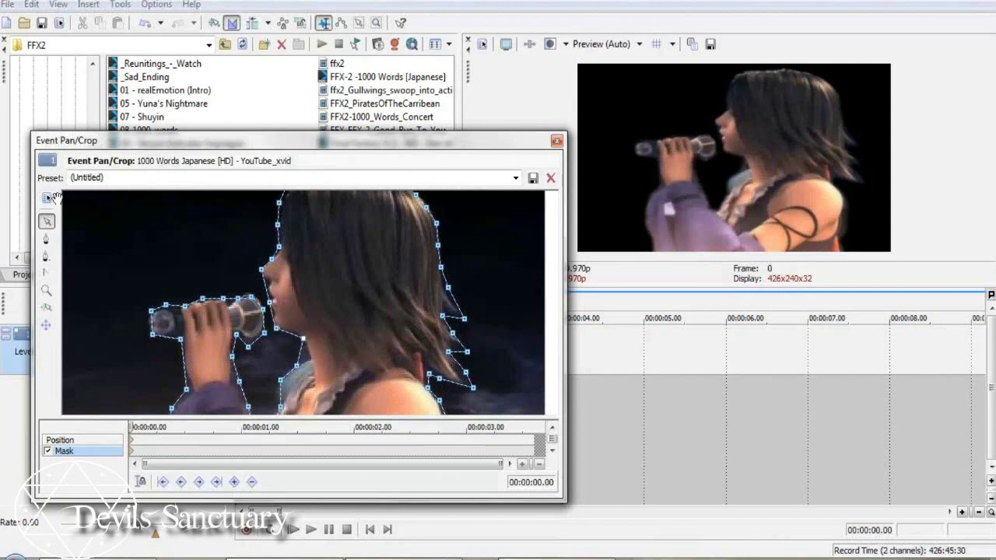
- Add extra anchor points to the mask path and fit it more tightly around the neckline and microphone
left_click(47, 239)
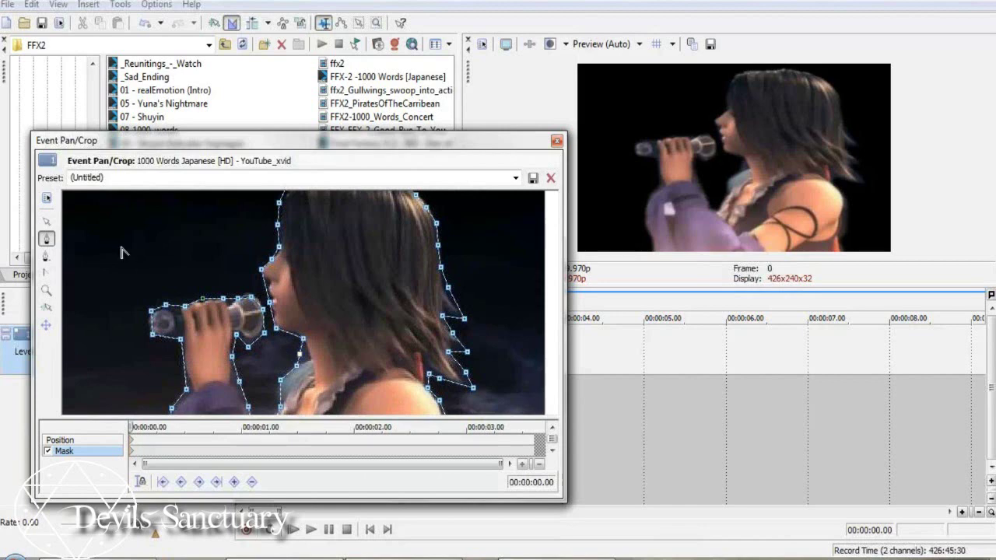
left_click(47, 221)
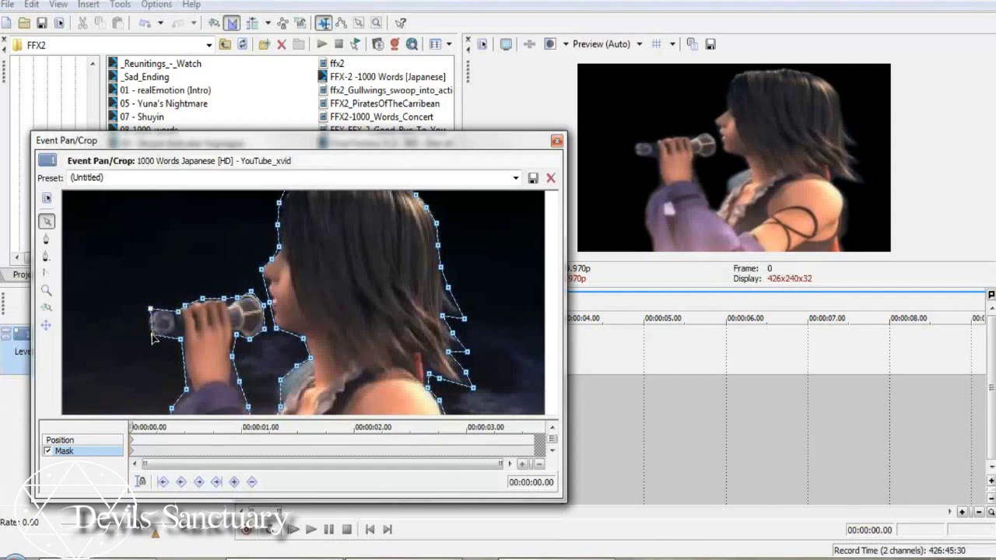
left_click_drag(152, 324, 170, 337)
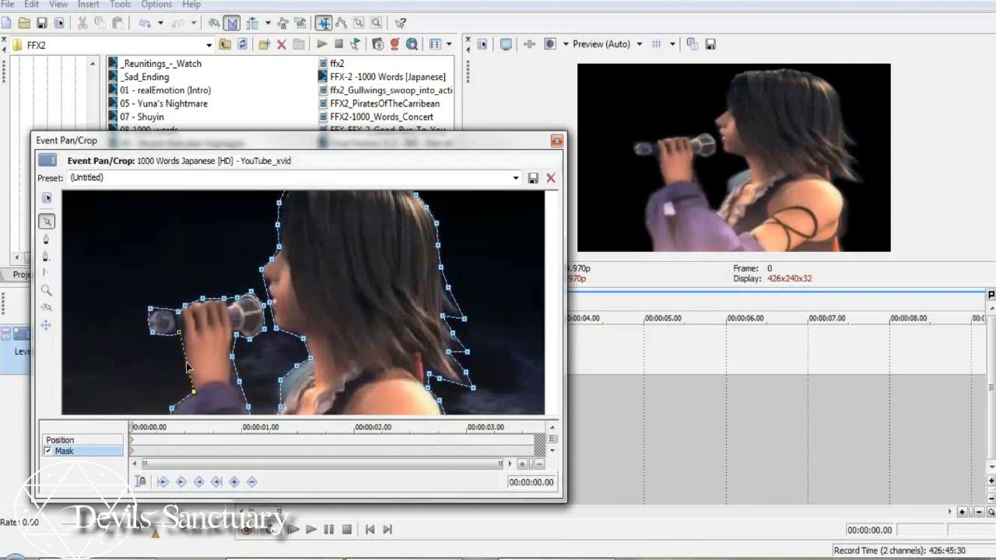
- Tighten the mask points around the singer's raised forearm and upper sleeve
left_click(493, 267)
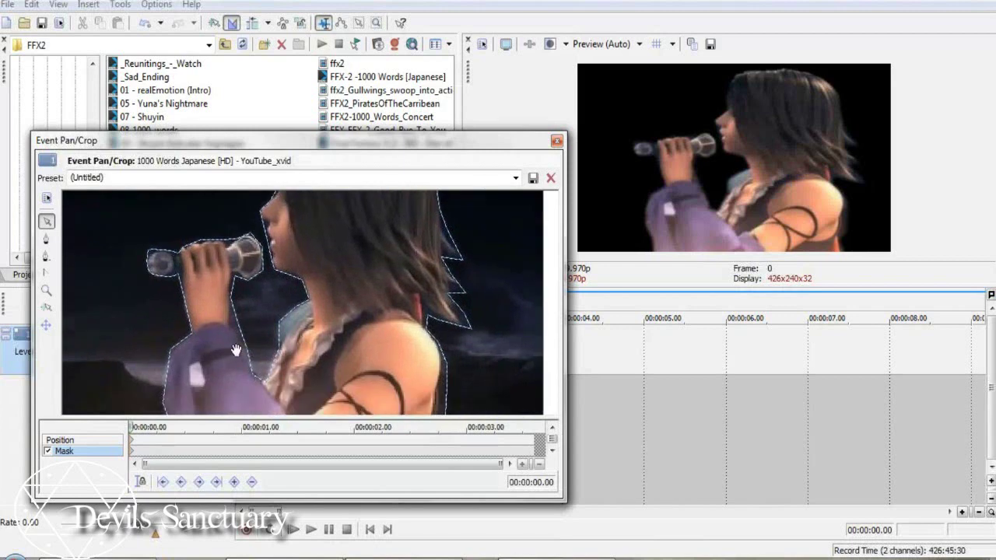
left_click(175, 352)
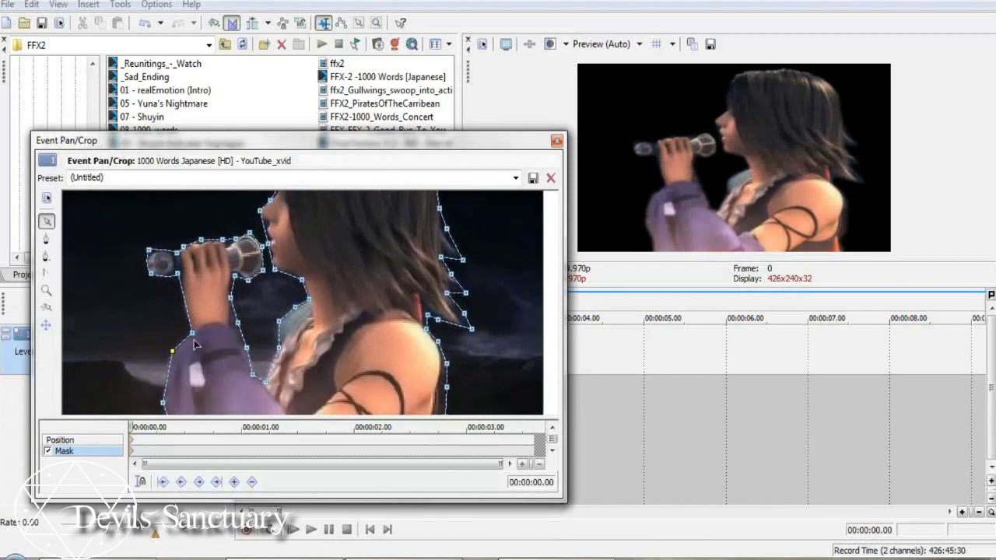
left_click_drag(233, 324, 229, 325)
left_click_drag(235, 275, 231, 275)
left_click(251, 364)
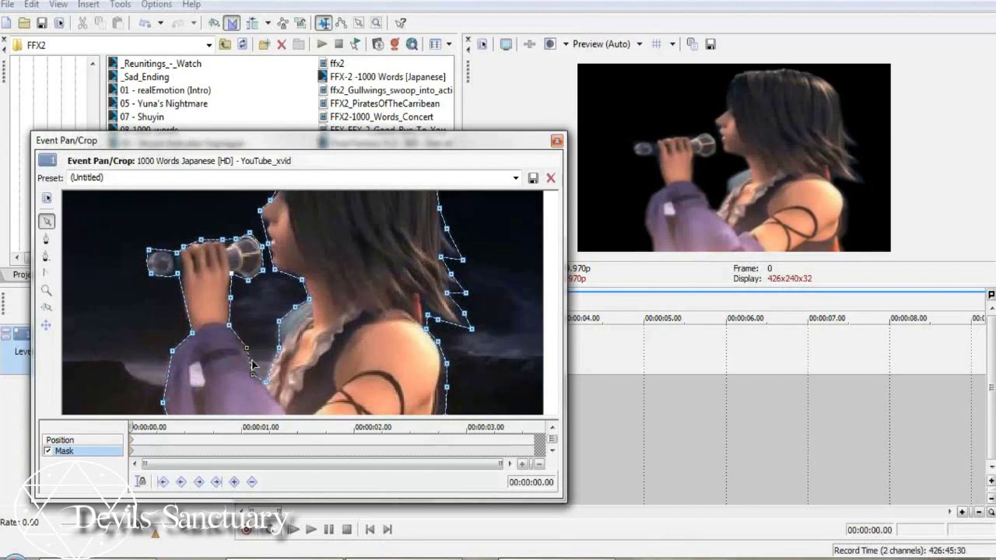
- Fit the mask points more closely to the lower sleeve and the singer's shoulder and back
left_click_drag(329, 325, 331, 238)
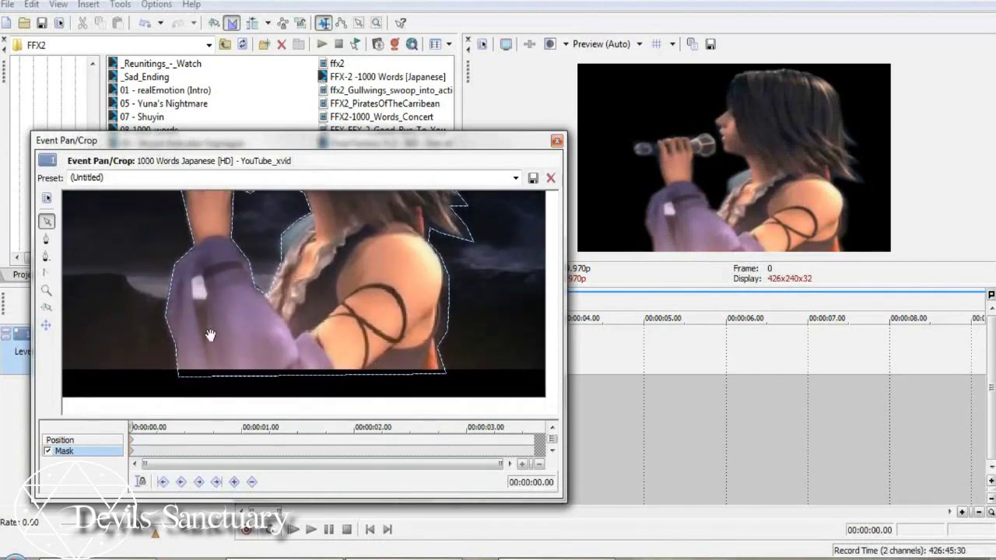
left_click(178, 357)
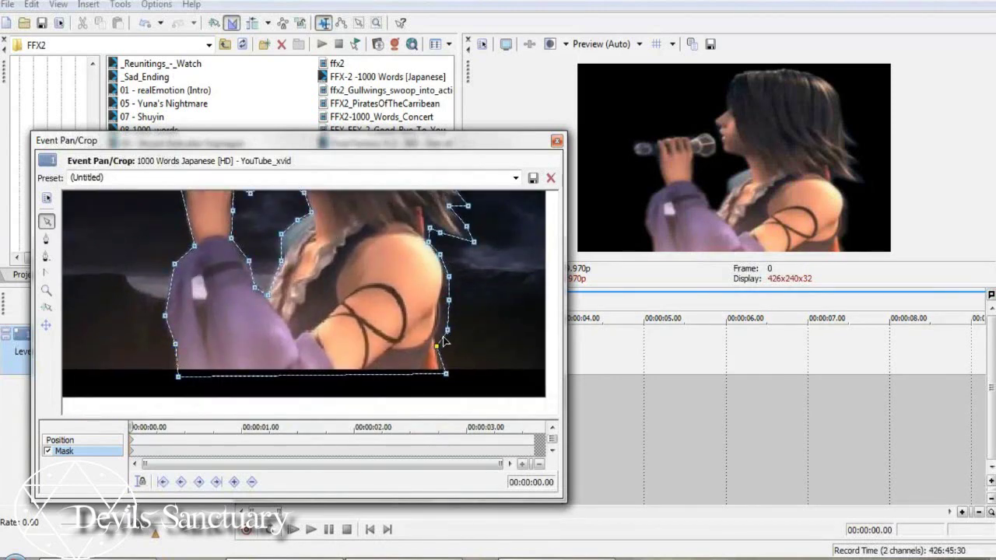
left_click_drag(447, 327, 443, 273)
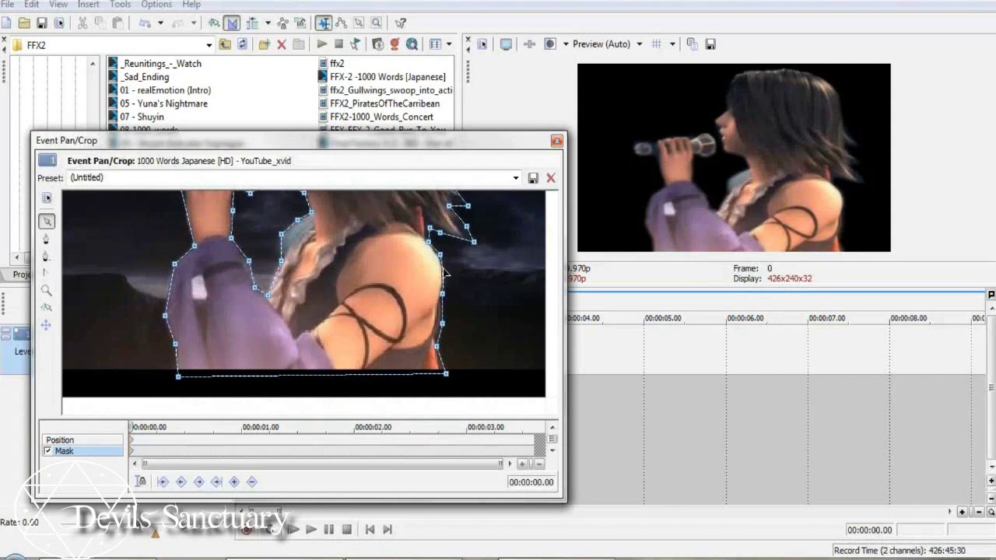
- Fit the mask points closely around the hair tips behind the singer's neck and up the back of her hair
left_click_drag(430, 227, 428, 219)
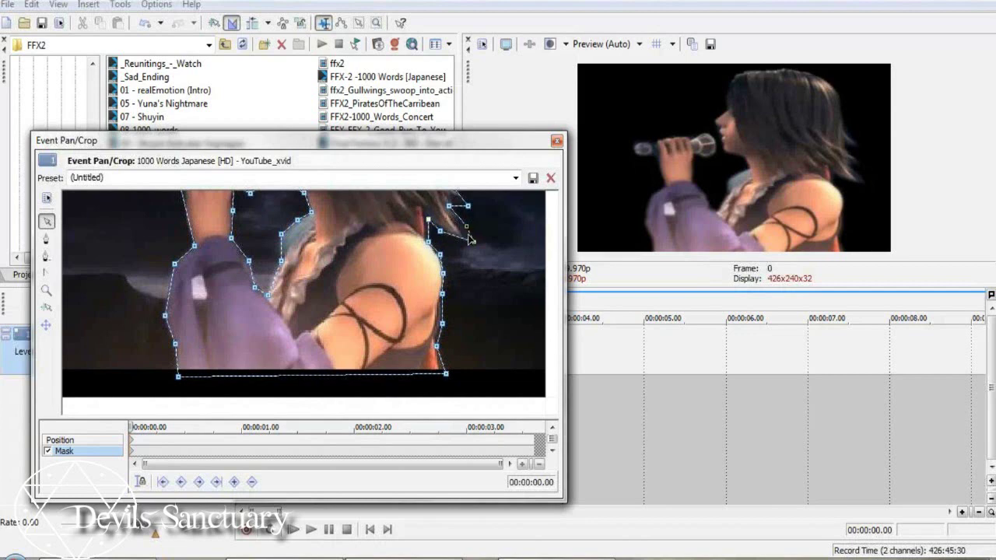
left_click_drag(472, 243, 458, 221)
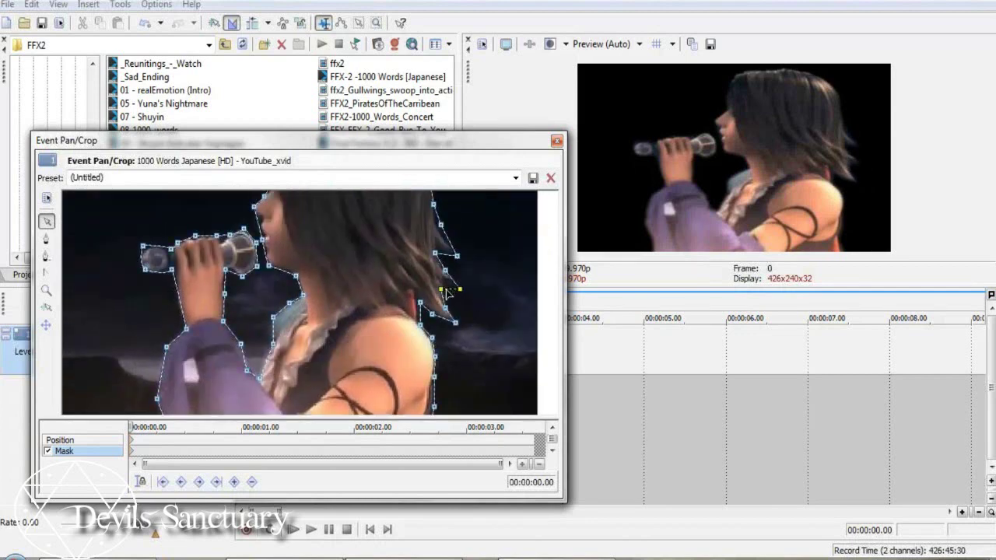
left_click(443, 287)
left_click(442, 287)
left_click_drag(442, 289, 444, 271)
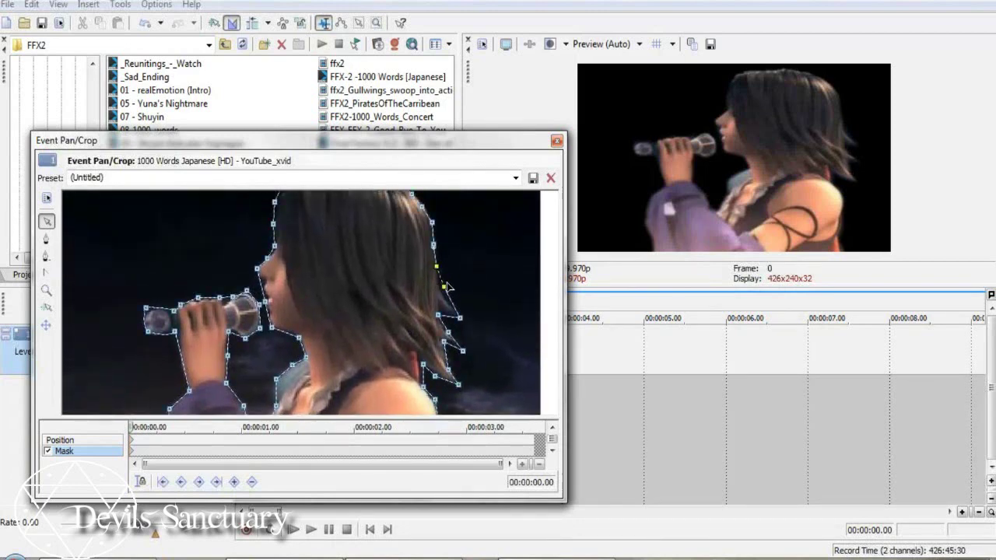
left_click(446, 282)
left_click_drag(442, 283, 440, 286)
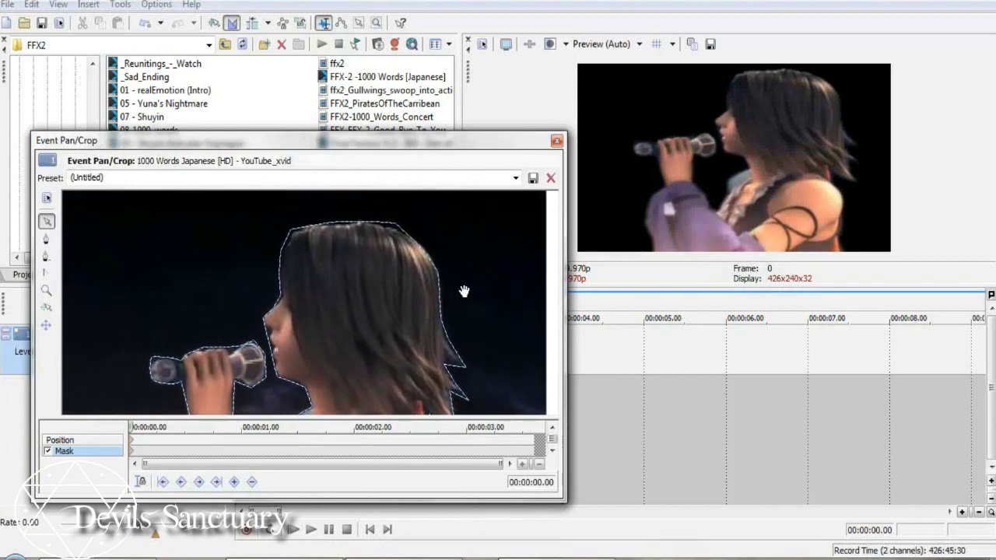
- Tighten the mask points over the crown of the singer's head and at the front of her hair
left_click_drag(417, 243, 423, 243)
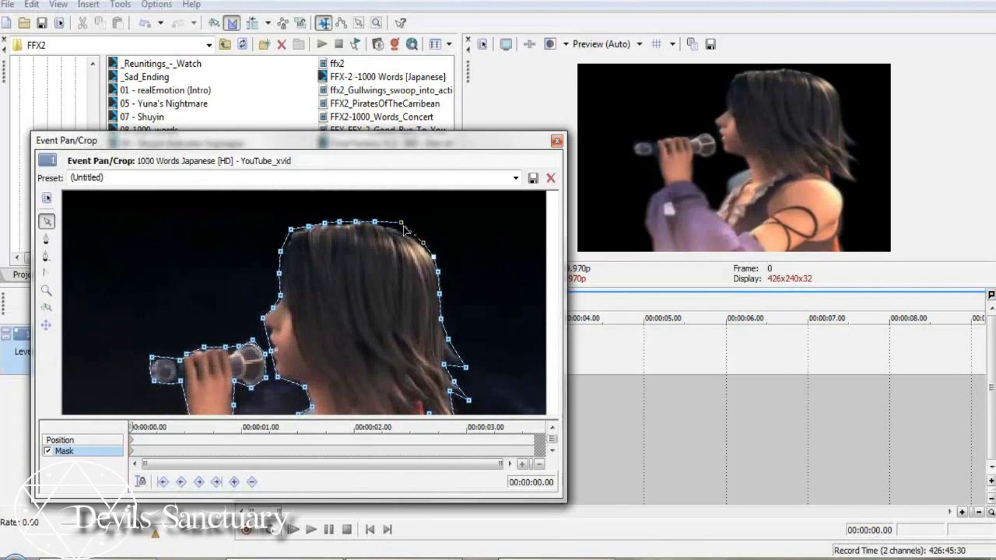
left_click_drag(400, 223, 399, 231)
left_click(291, 231)
left_click_drag(292, 233, 294, 234)
- At 00:00:00.03, select all mask points and shift the whole path slightly to realign it with the singer
left_click_drag(131, 427, 141, 428)
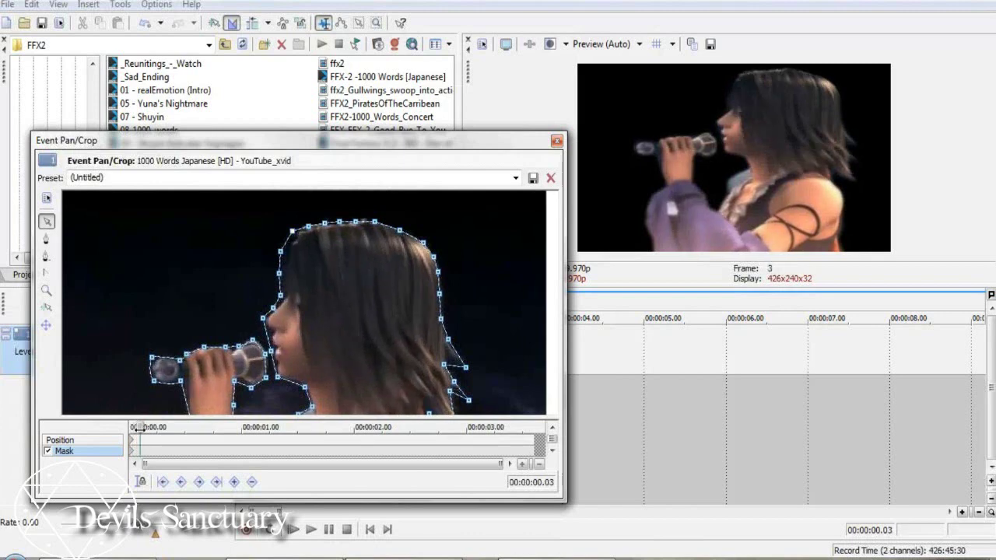
left_click_drag(312, 324, 308, 306)
right_click(293, 314)
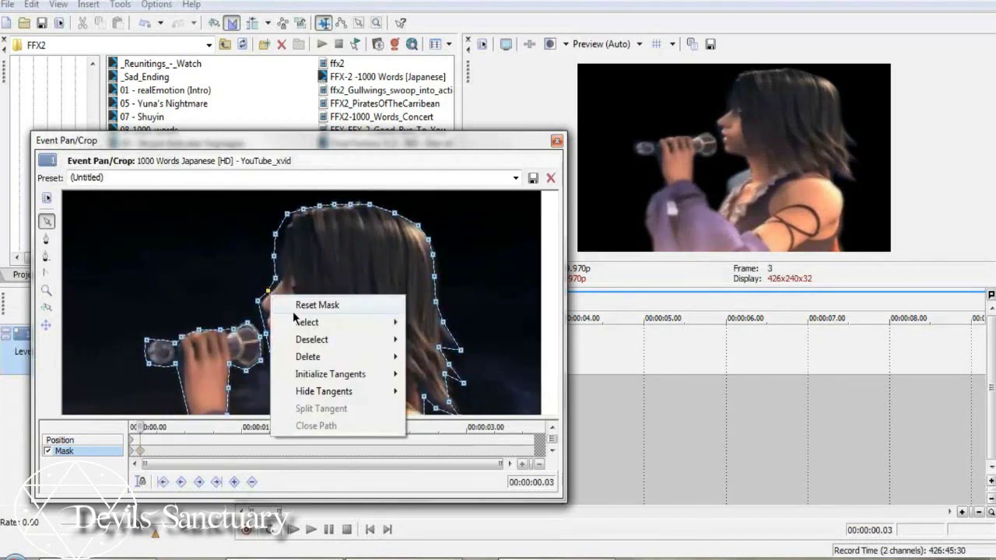
mouse_move(296, 322)
left_click(436, 351)
left_click_drag(268, 292, 271, 291)
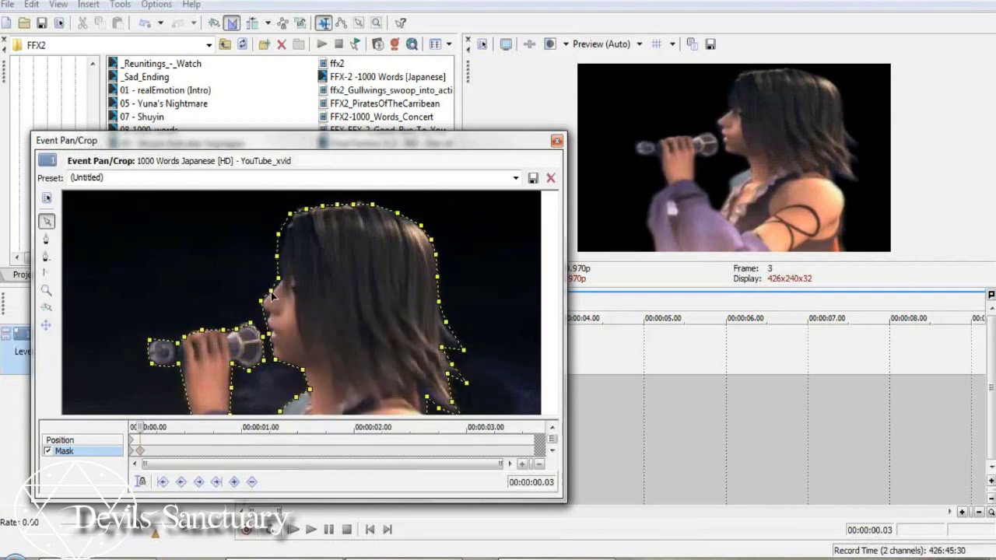
left_click(396, 261)
left_click(490, 262)
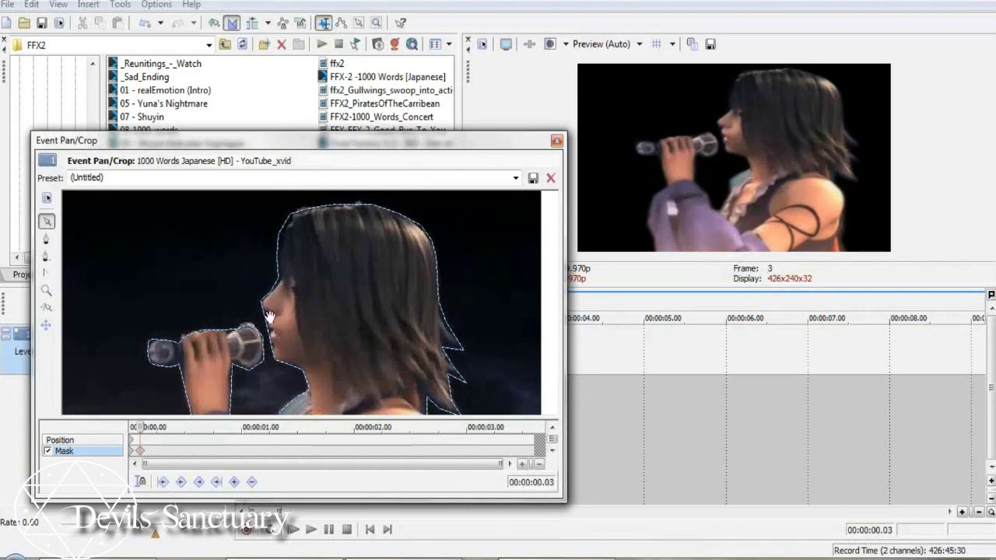
- At 00:00:00.06, refit the mask points along the singer's nose, forehead hairline and loose hair tips
left_click_drag(231, 294, 234, 211)
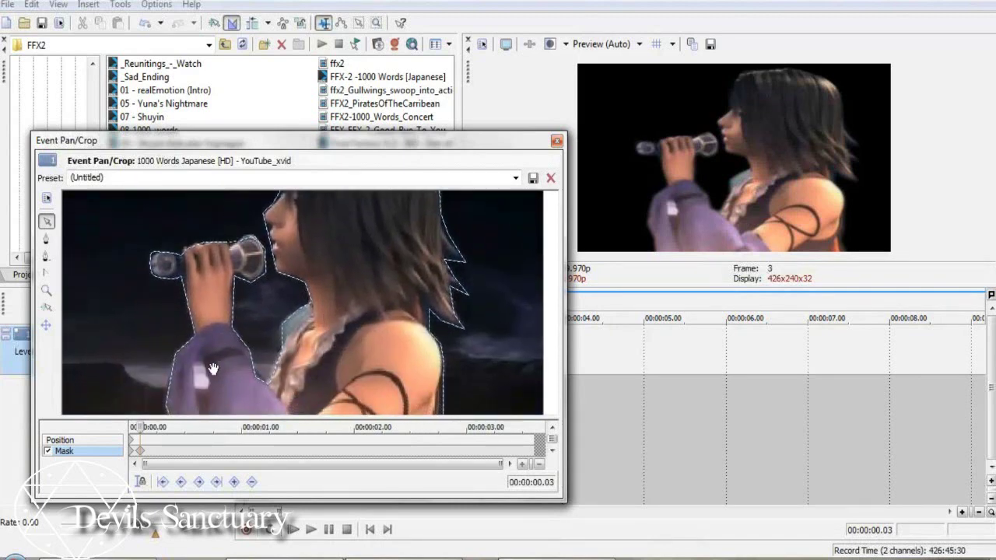
left_click_drag(143, 430, 153, 430)
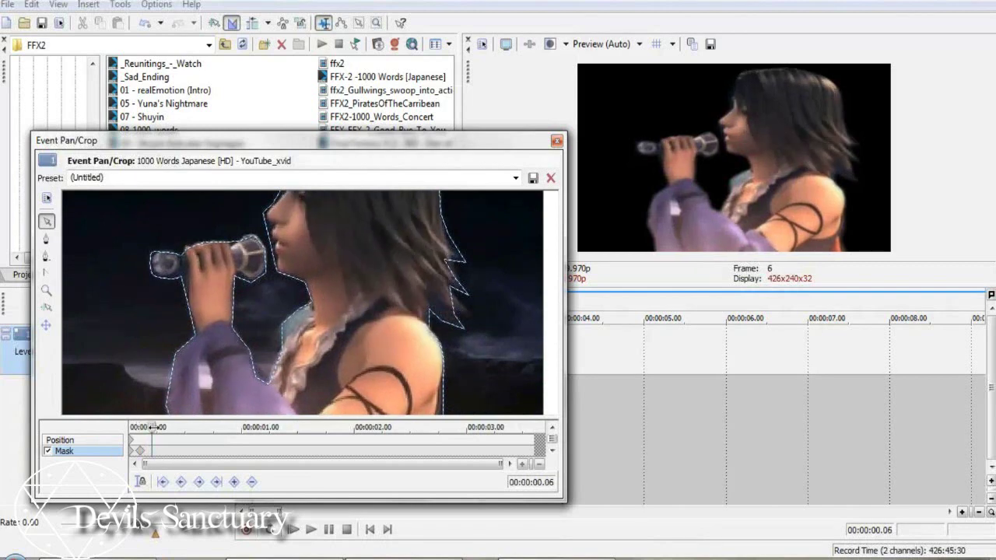
left_click(264, 215)
left_click_drag(266, 214, 268, 213)
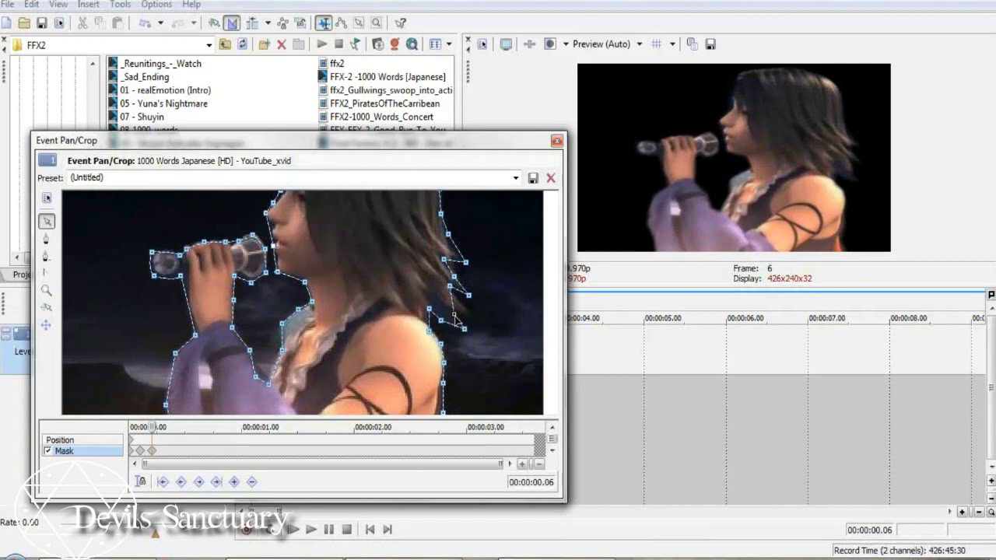
left_click_drag(460, 317, 433, 296)
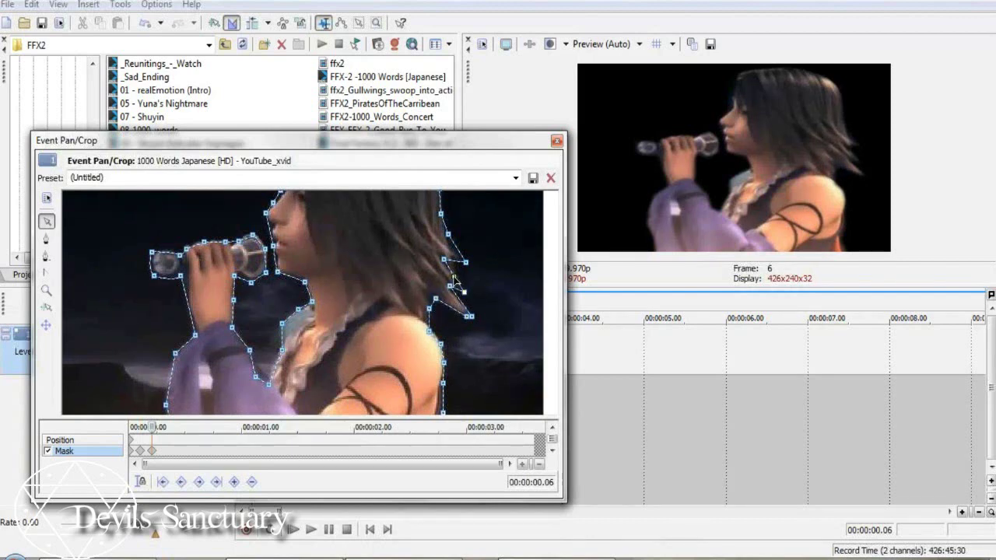
left_click_drag(465, 264, 465, 268)
left_click_drag(448, 235, 448, 242)
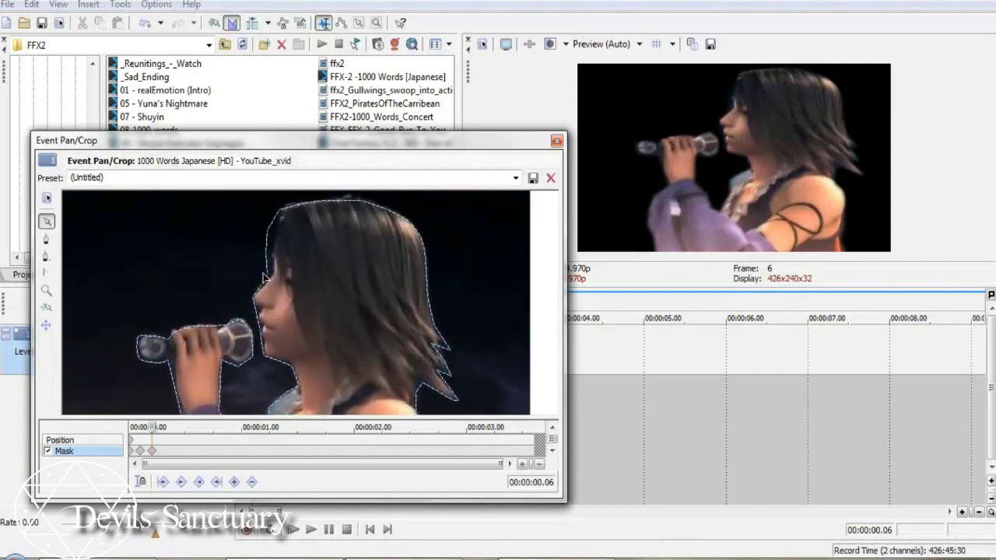
left_click(266, 275)
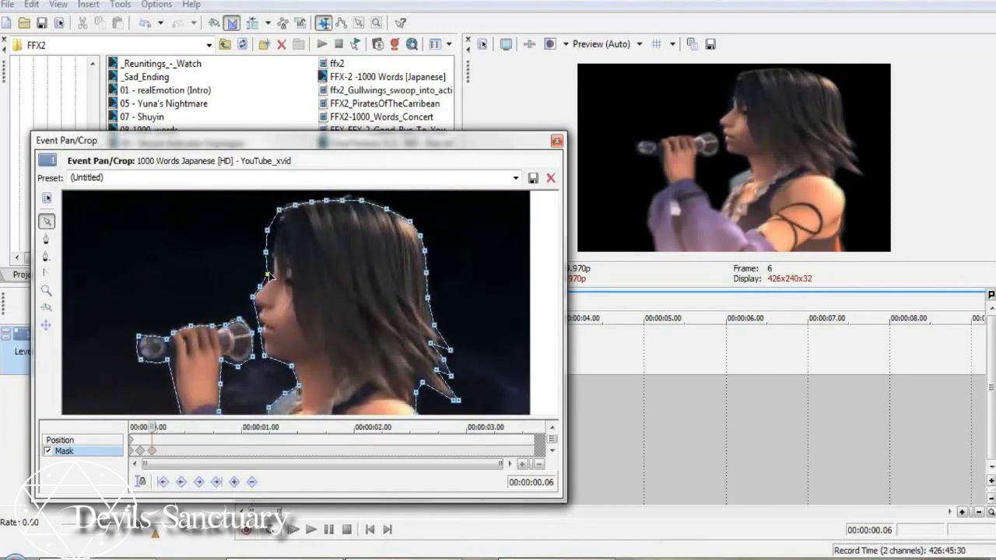
left_click_drag(268, 277, 273, 231)
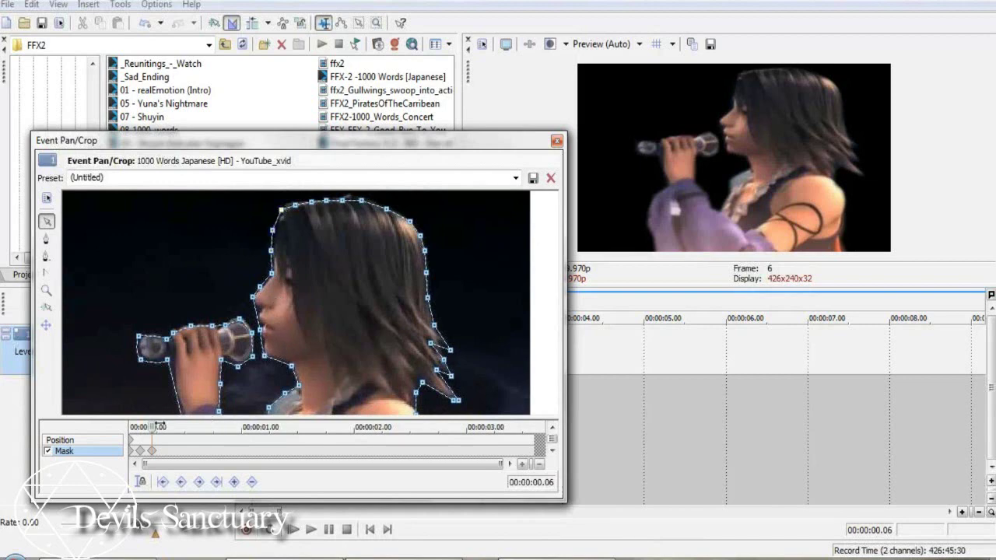
- At 00:00:00.13, refit the mask points around the singer's face, the top of her head and the back of her hair
left_click_drag(156, 427, 179, 427)
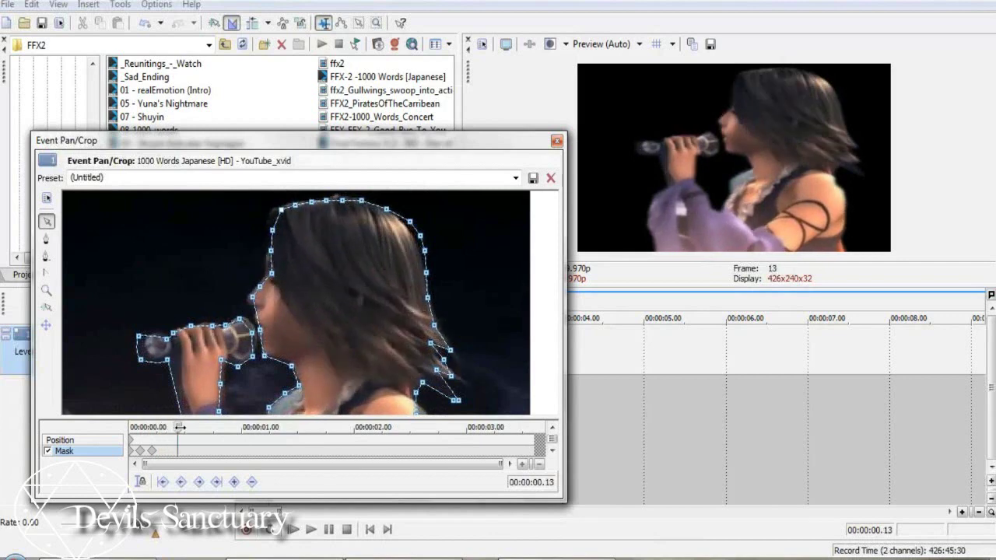
left_click(252, 300)
left_click_drag(250, 299, 244, 299)
left_click_drag(261, 332, 343, 196)
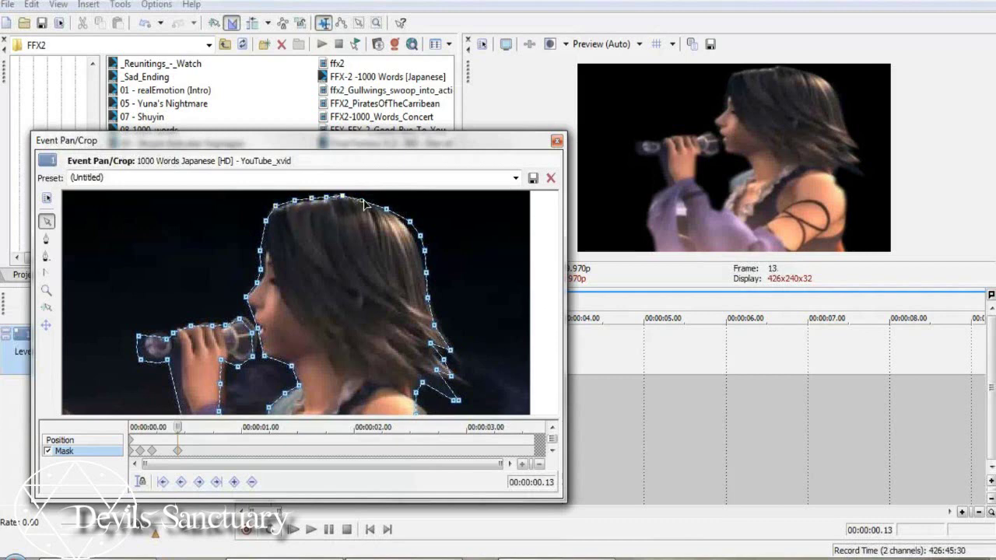
left_click_drag(422, 240, 418, 245)
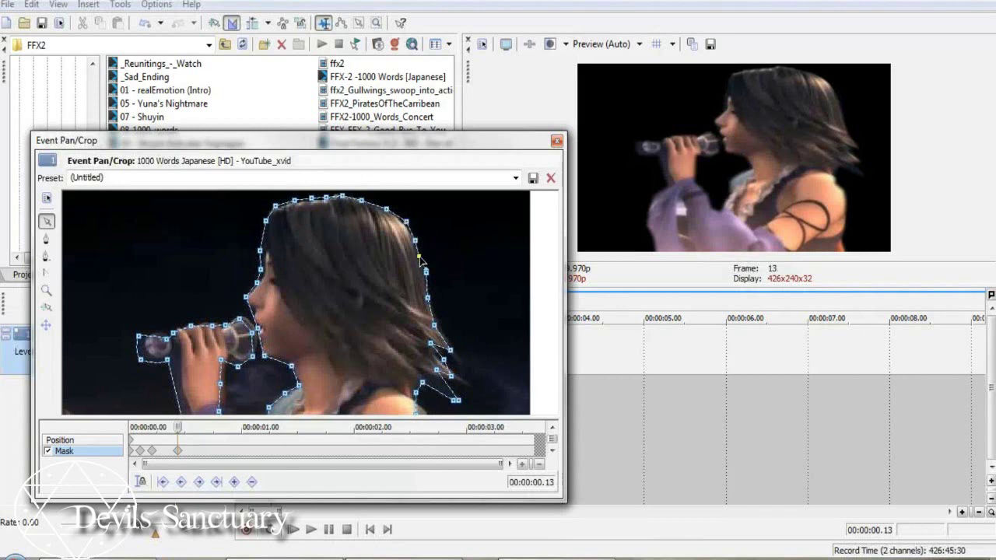
- Refit the mask points along the singer's shoulder and back at 00:00:00.13
scroll(480, 269, "down", 3)
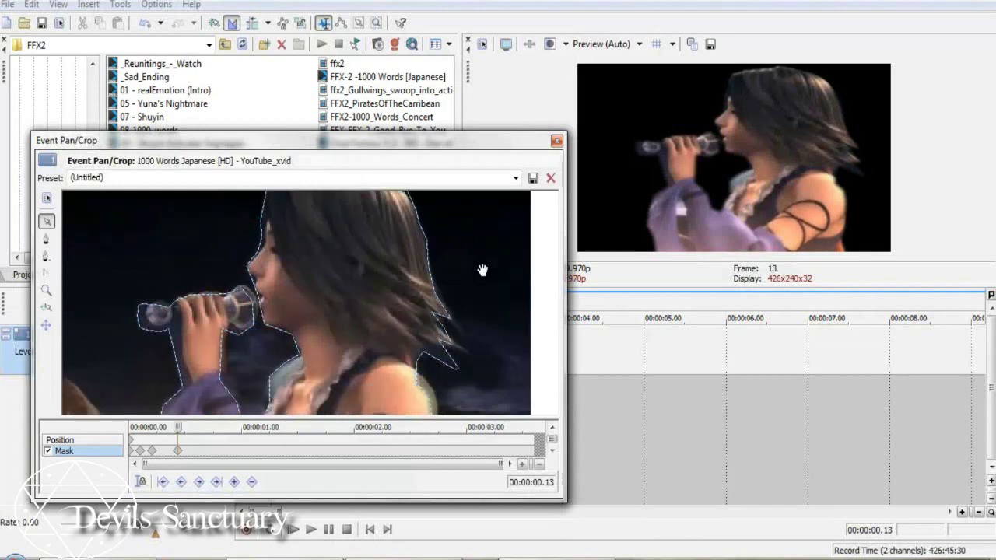
left_click_drag(408, 305, 417, 297)
left_click_drag(422, 335, 426, 394)
- Tighten the mask points around the microphone, raised forearm and upper sleeve at 00:00:00.13
left_click_drag(248, 357, 251, 222)
left_click(232, 207)
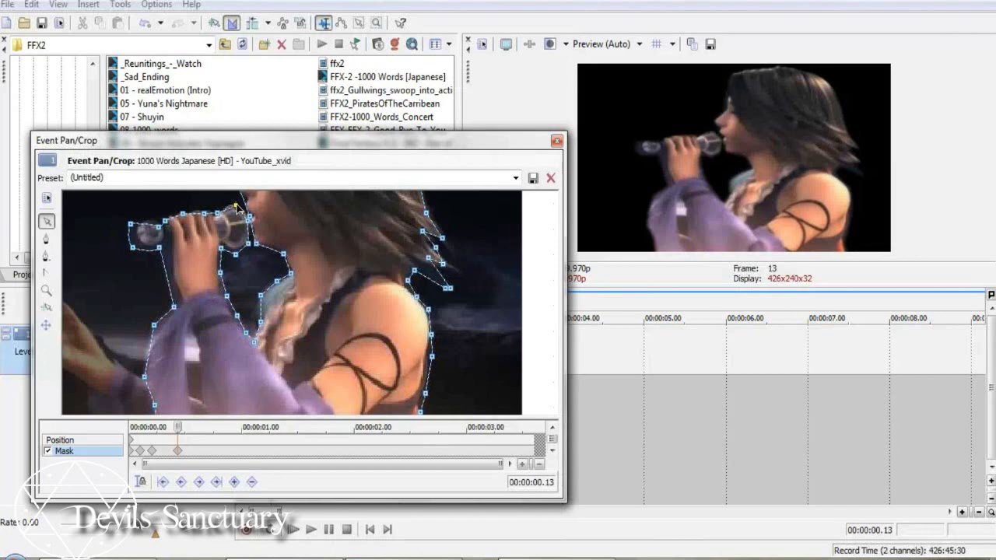
left_click_drag(161, 248, 144, 224)
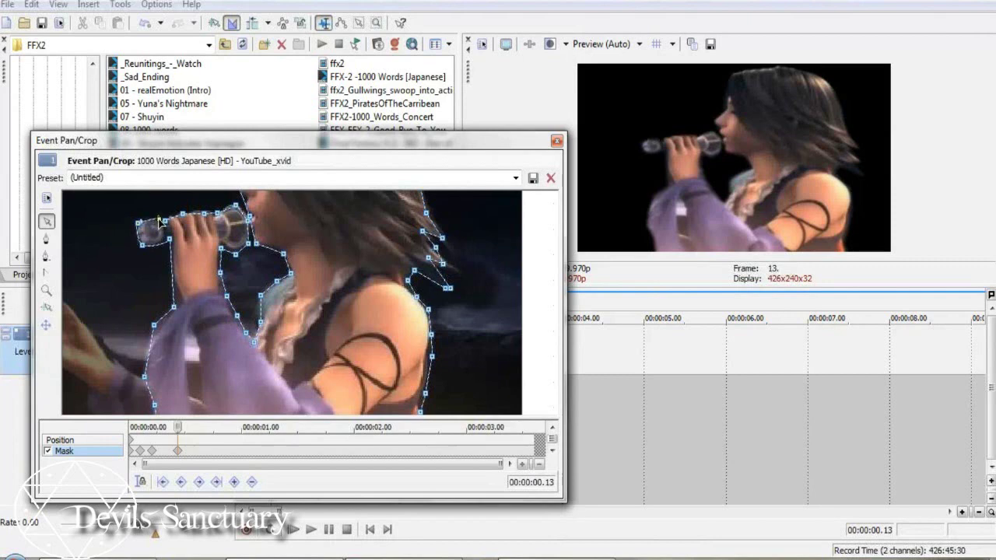
left_click_drag(172, 307, 160, 323)
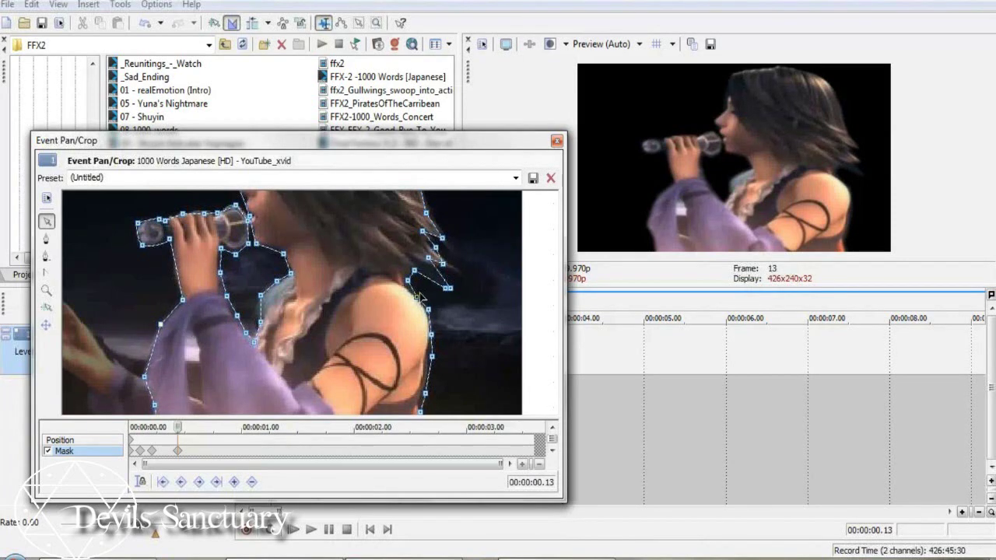
- Move the mask points around the lower hair tips and nape to follow the swinging hair at 00:00:00.13
left_click_drag(442, 264, 412, 259)
left_click_drag(451, 288, 407, 287)
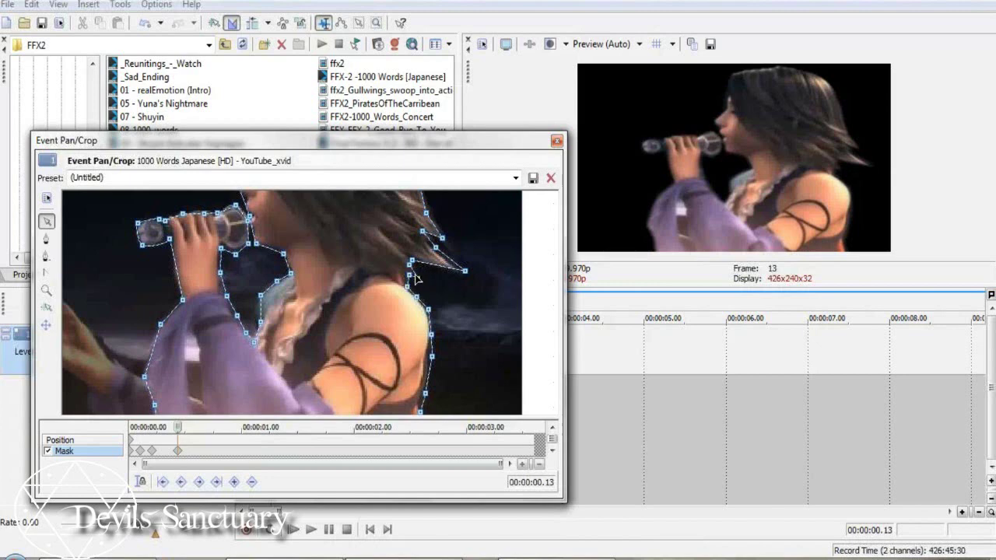
left_click_drag(488, 205, 469, 258)
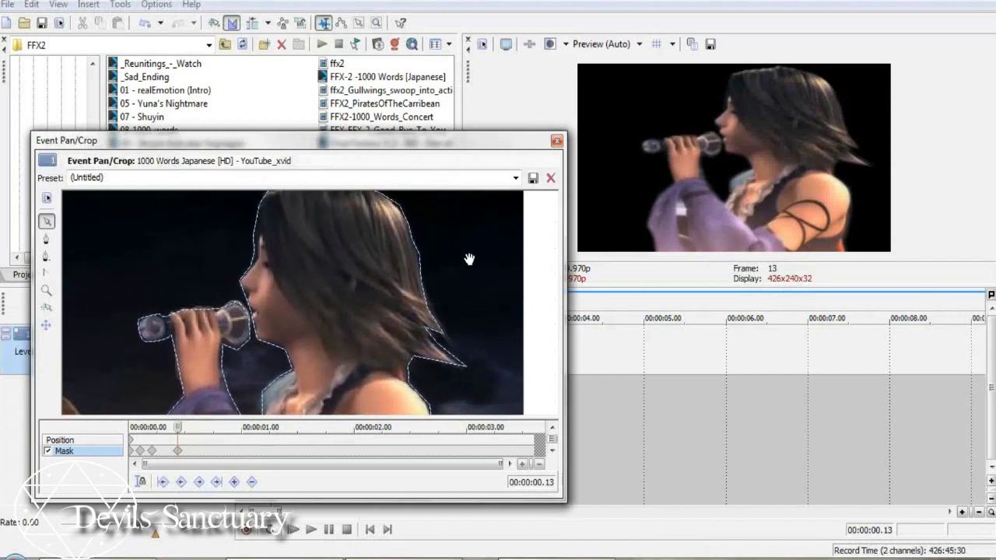
- At 00:00:00.19, select all mask points and move the whole path slightly to line up with the singer
left_click_drag(179, 427, 200, 429)
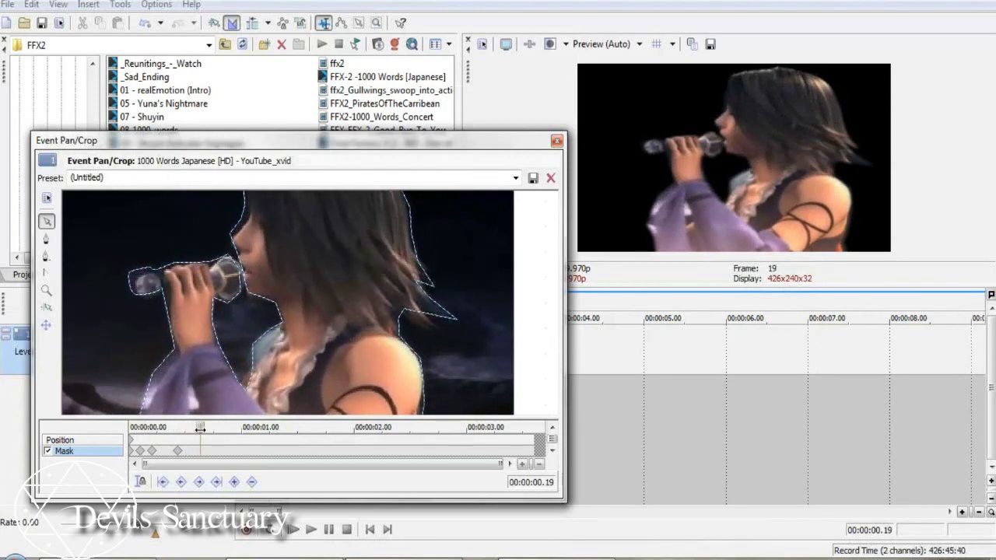
left_click_drag(285, 272, 207, 342)
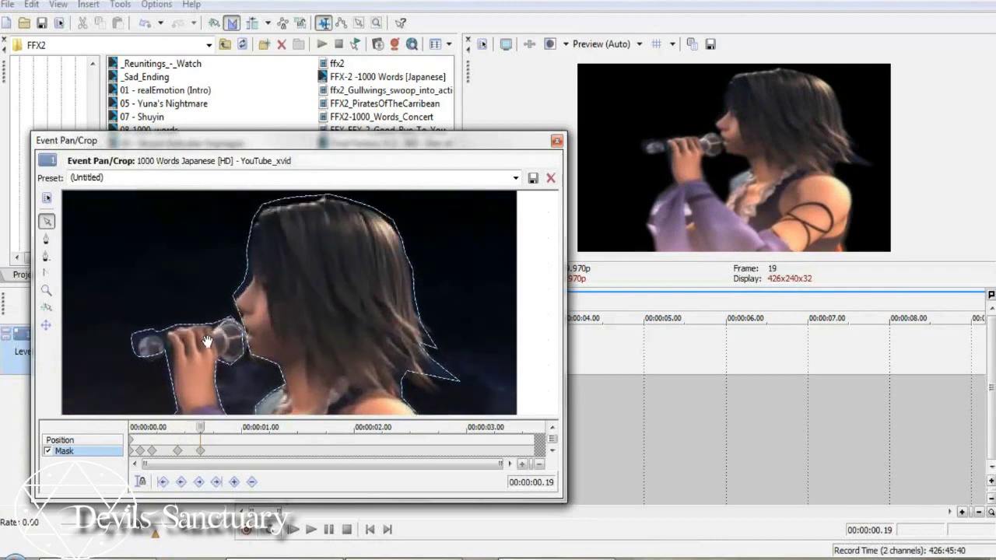
left_click(233, 297)
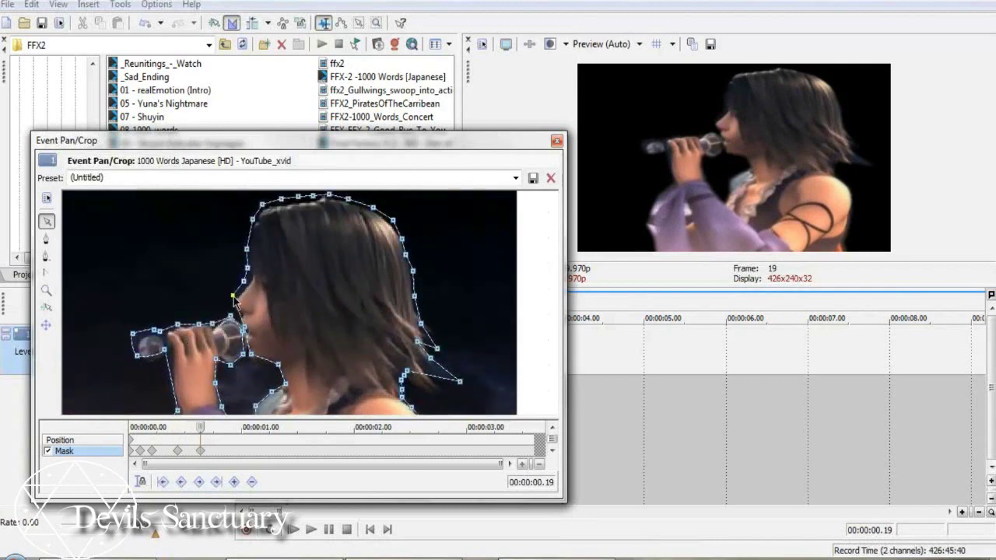
right_click(234, 298)
mouse_move(265, 325)
left_click(388, 363)
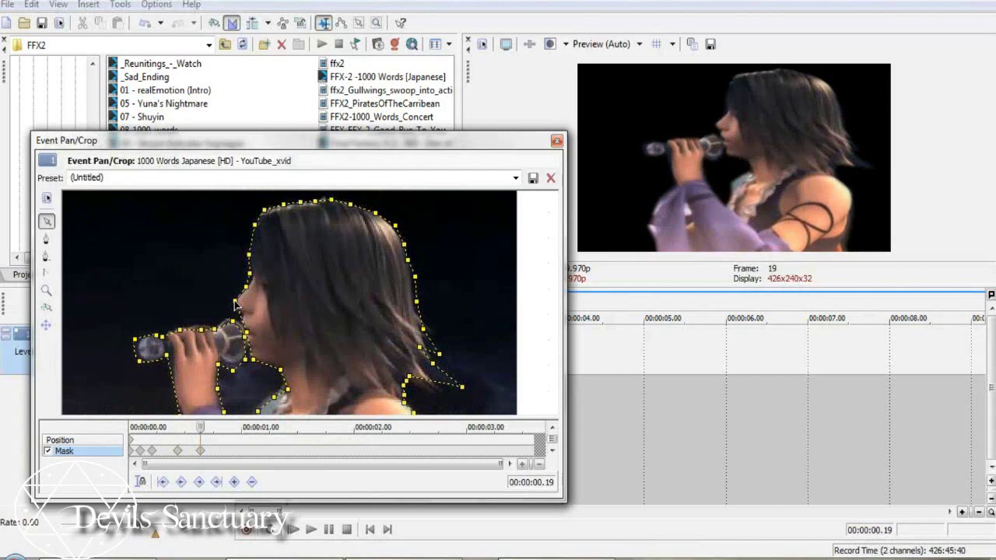
- Refit the mask points along the back of the hair and its loose tips at 00:00:00.19
left_click(427, 284)
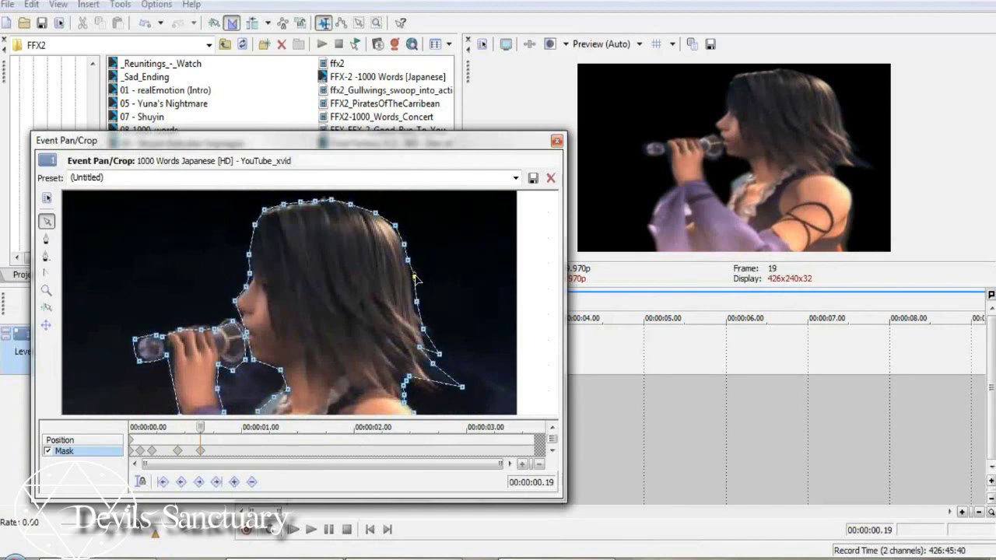
mouse_move(439, 354)
left_mouse_down()
mouse_move(417, 309)
mouse_move(426, 351)
left_mouse_up()
left_click_drag(461, 387, 440, 397)
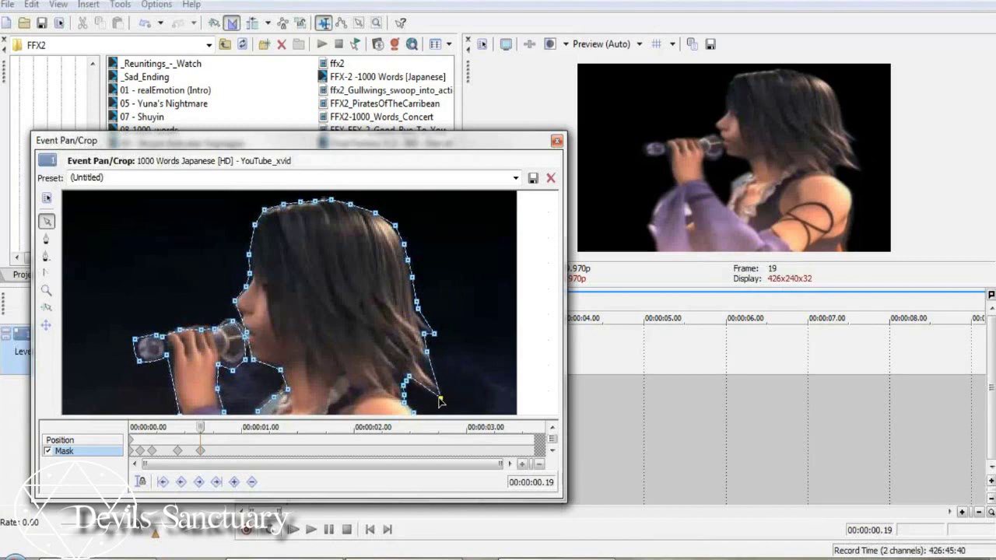
- Tighten the mask points along the singer's shoulder, upper arm and lower back at 00:00:00.19
left_click_drag(394, 331, 381, 259)
left_click_drag(429, 356, 423, 318)
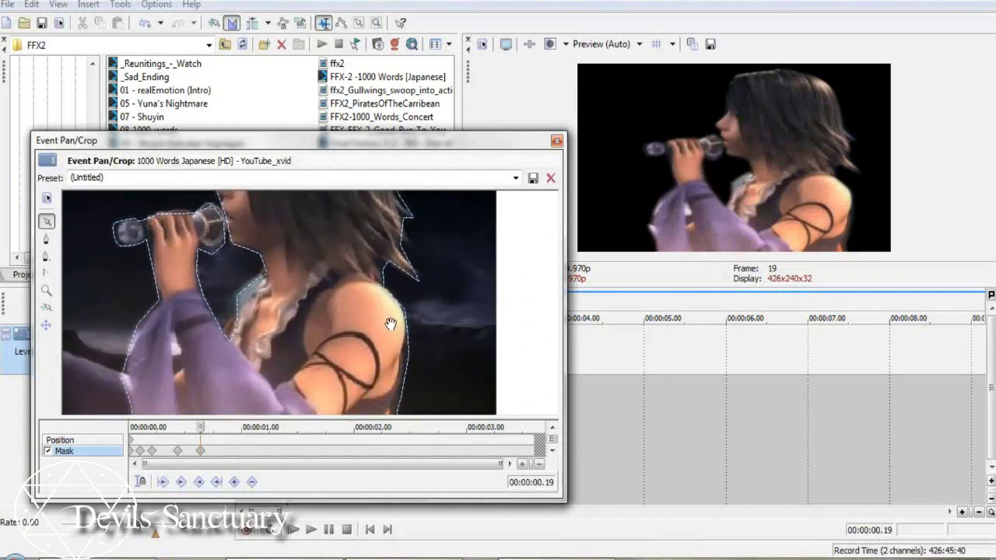
left_click(404, 309)
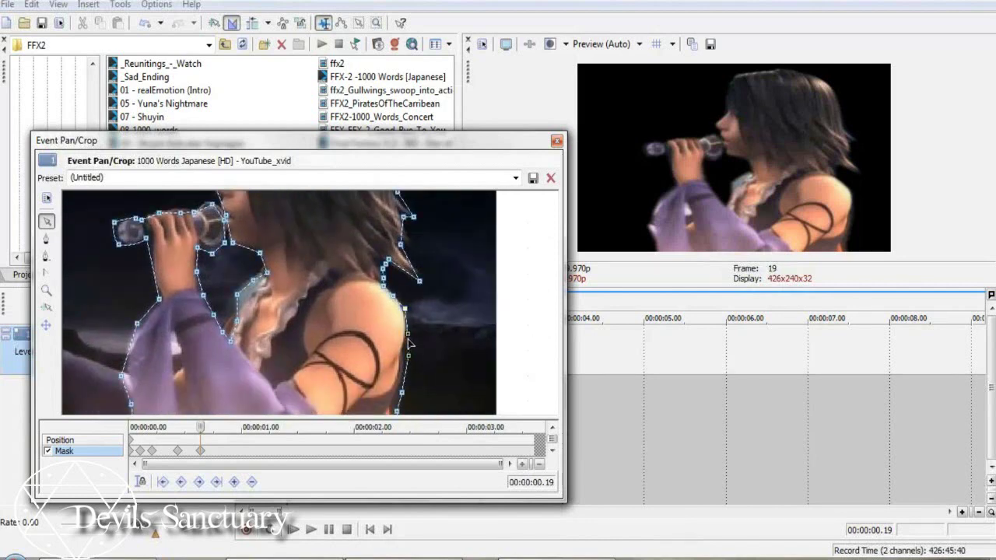
left_click_drag(427, 369, 404, 336)
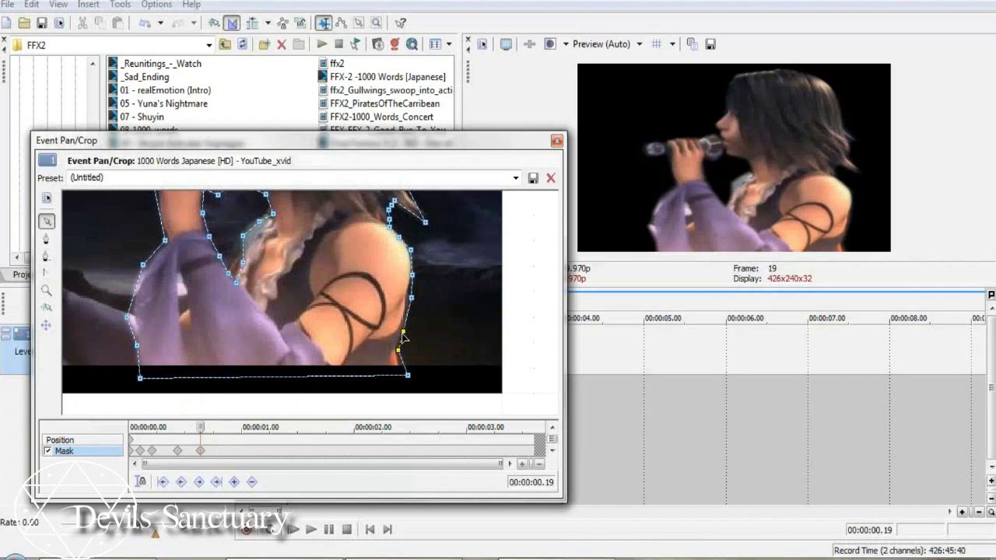
scroll(206, 338, "up", 3)
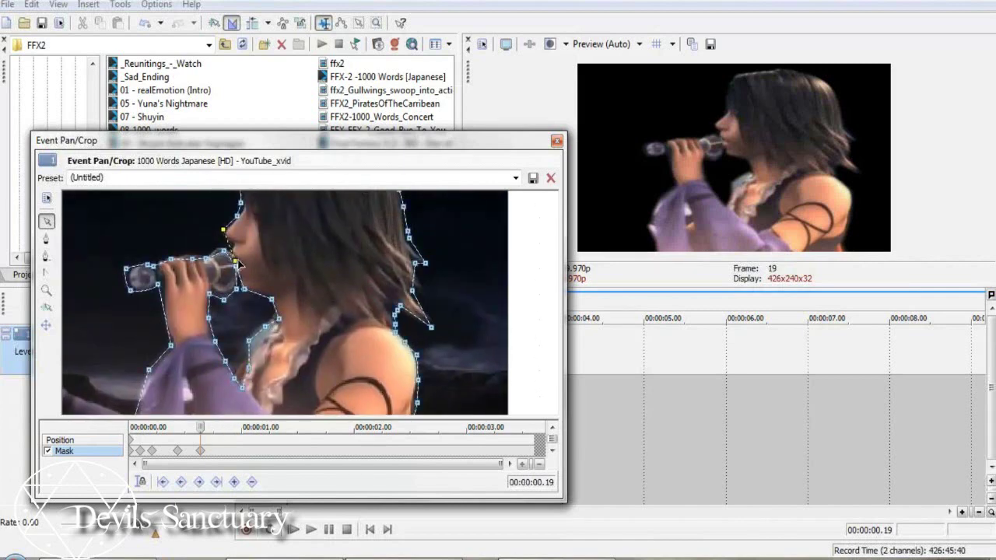
- Refit the mask points along the inner forearm, the chest gap and the sleeve's outer edge at 00:00:00.19
left_click(109, 336)
left_click_drag(110, 336, 120, 298)
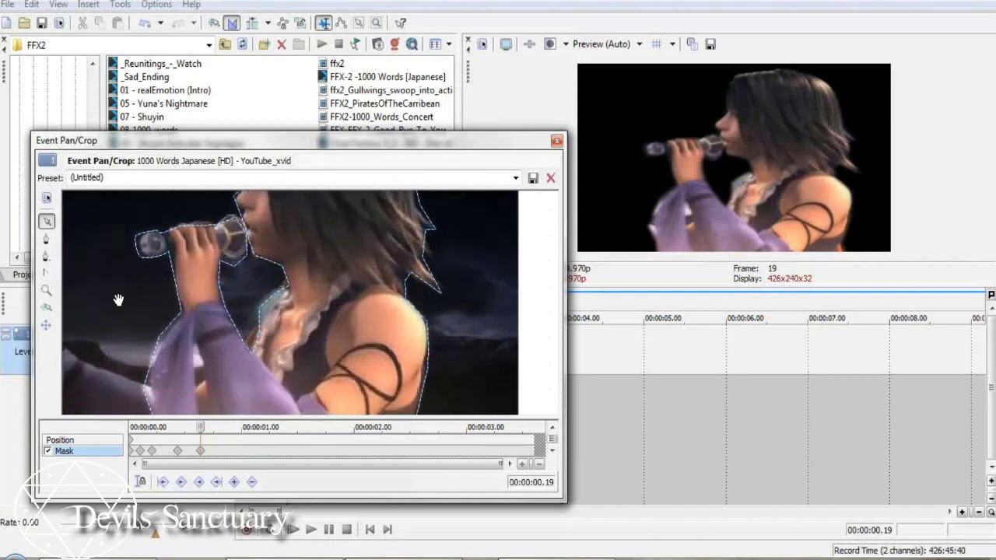
left_click(256, 334)
left_click_drag(254, 343, 243, 336)
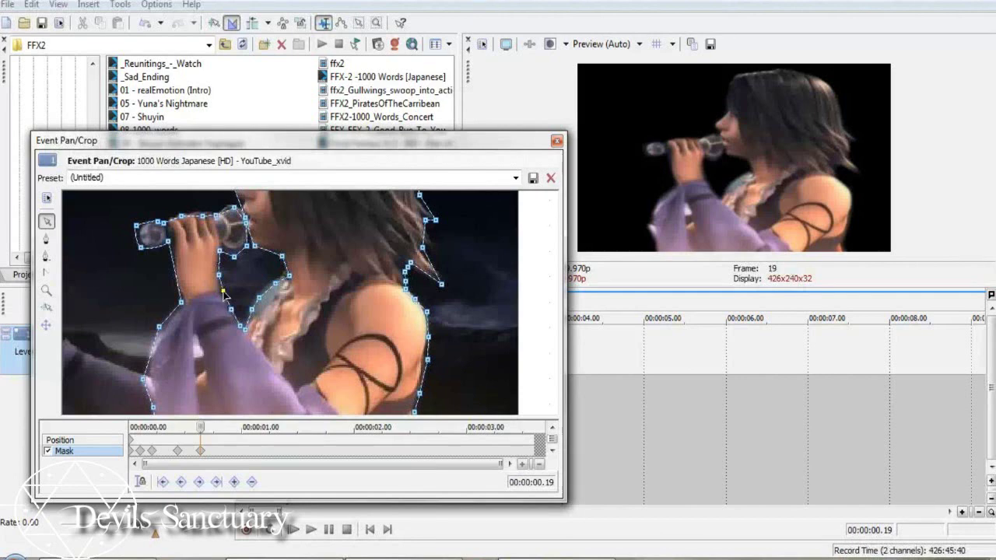
left_click_drag(143, 379, 149, 381)
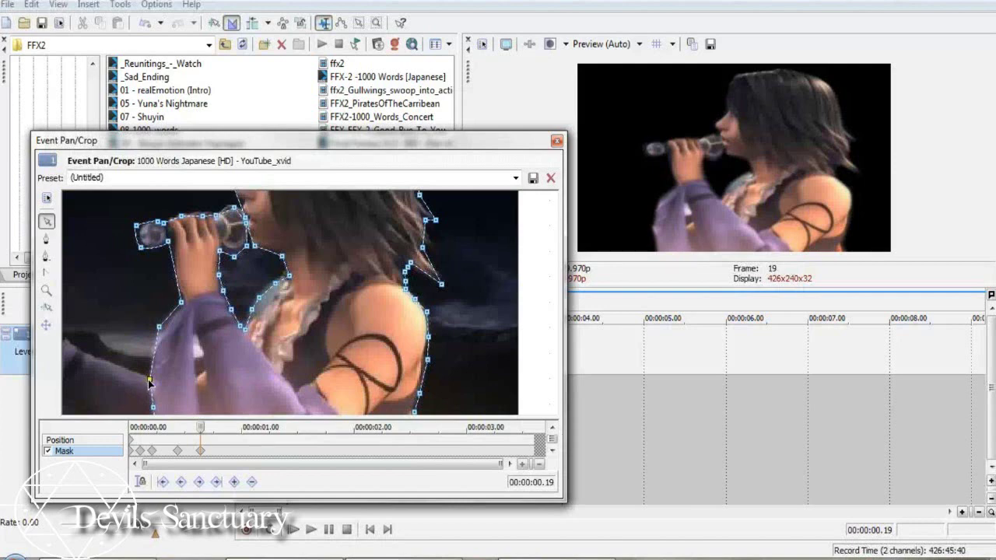
- At 00:00:00.25, move the mask points in front of the face onto the nose and brow
left_click_drag(346, 314, 344, 402)
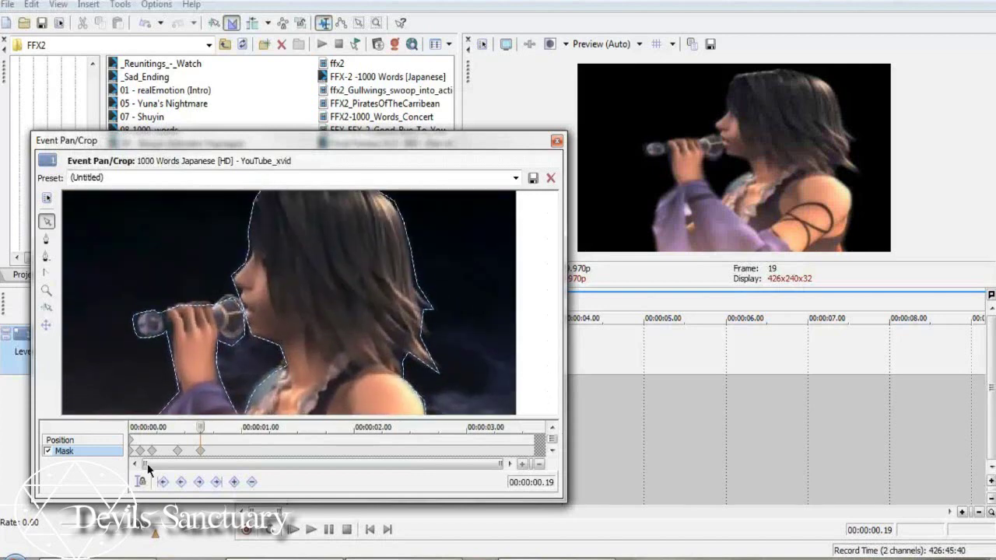
left_click_drag(200, 427, 223, 427)
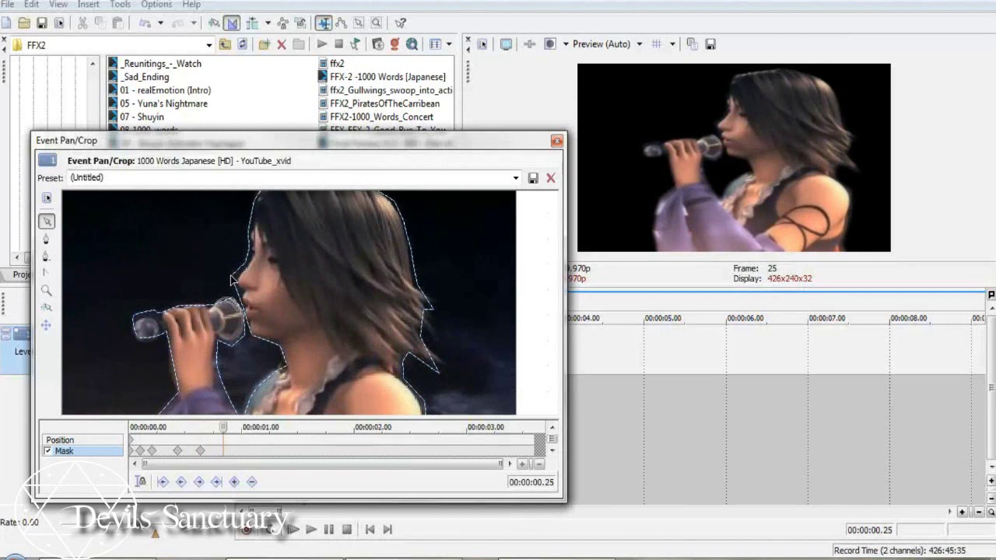
left_click(232, 277)
right_click(231, 279)
left_click(211, 266)
left_click(231, 276)
left_click_drag(233, 276, 247, 266)
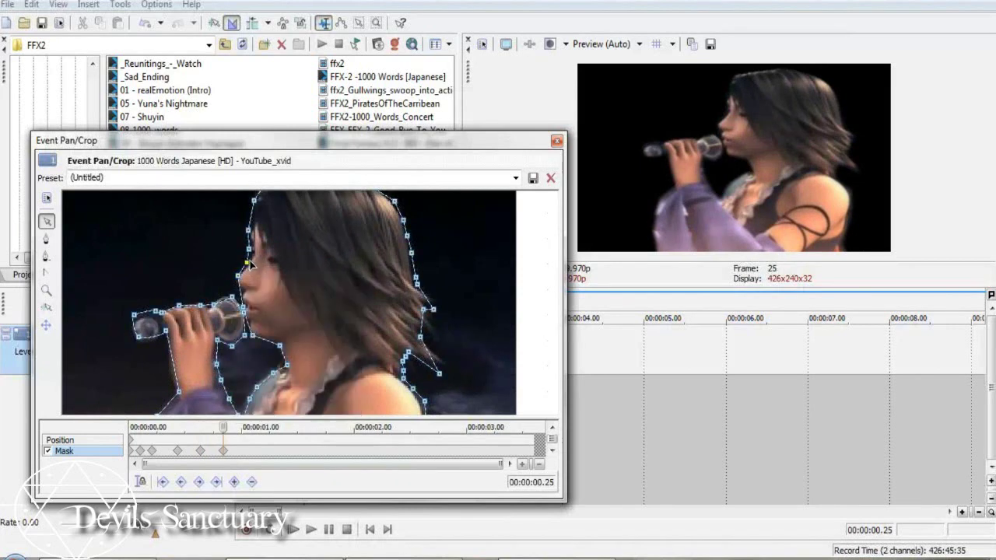
- Refit the mask points around the microphone's end, the hand and the wrist at 00:00:00.25
left_click_drag(138, 339, 131, 320)
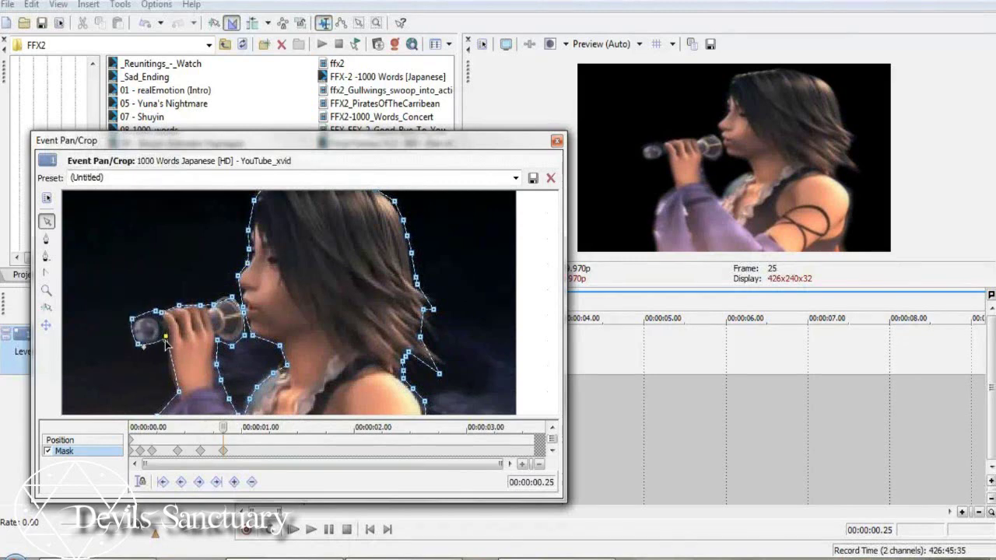
left_click(154, 314)
left_click_drag(216, 364, 216, 387)
left_click(179, 395)
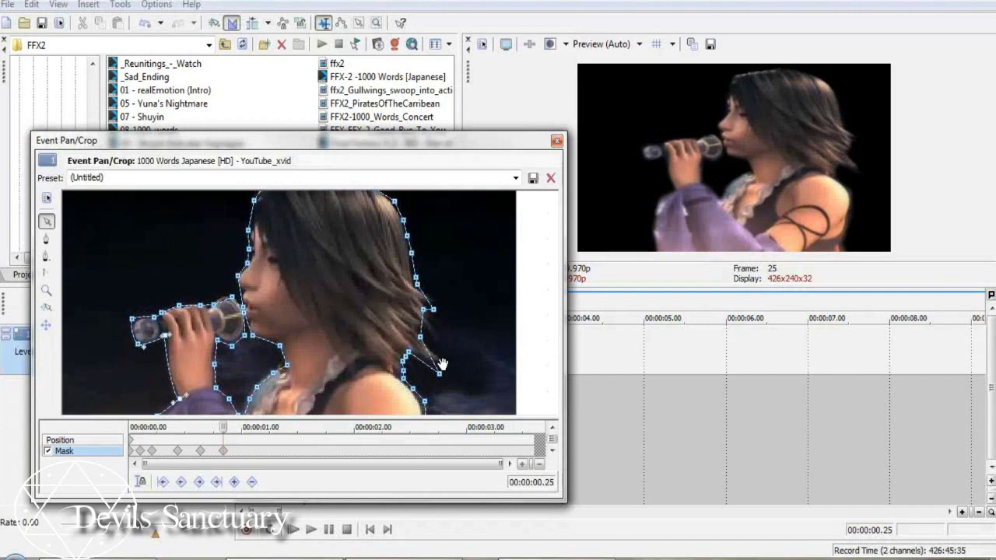
- Move the mask points onto the loose hair tips and tighten them along the lower back at 00:00:00.25
left_click_drag(439, 373, 446, 364)
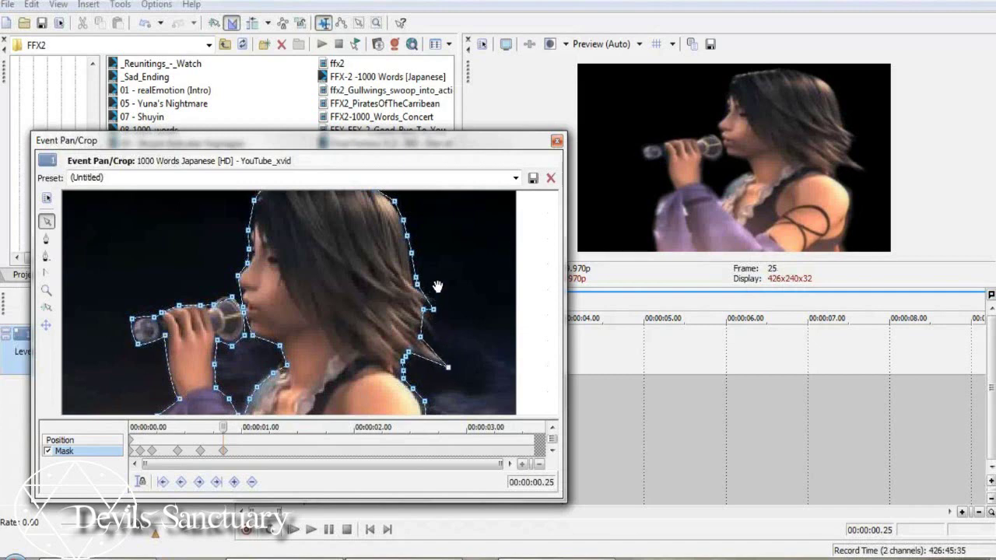
left_click_drag(411, 253, 435, 280)
left_click_drag(307, 303, 312, 151)
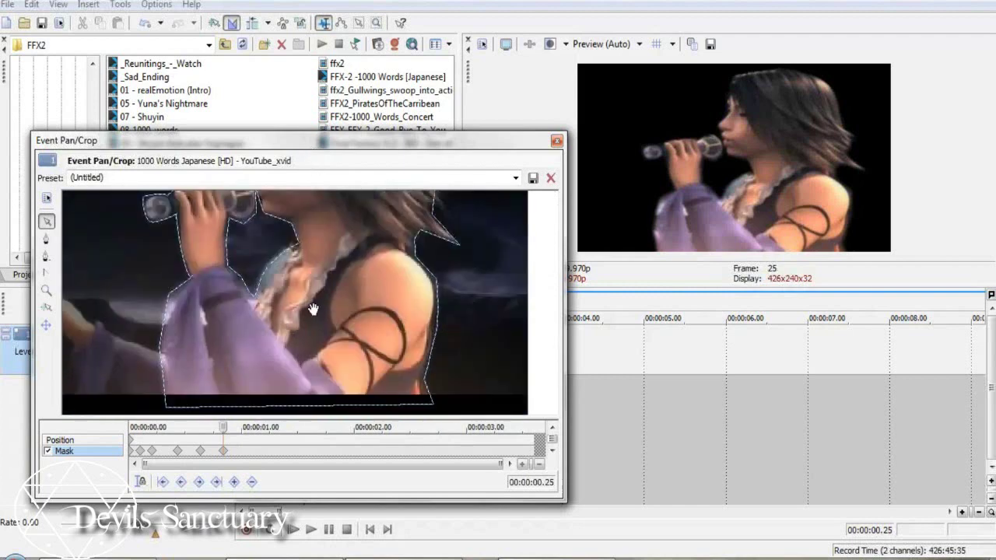
left_click(422, 381)
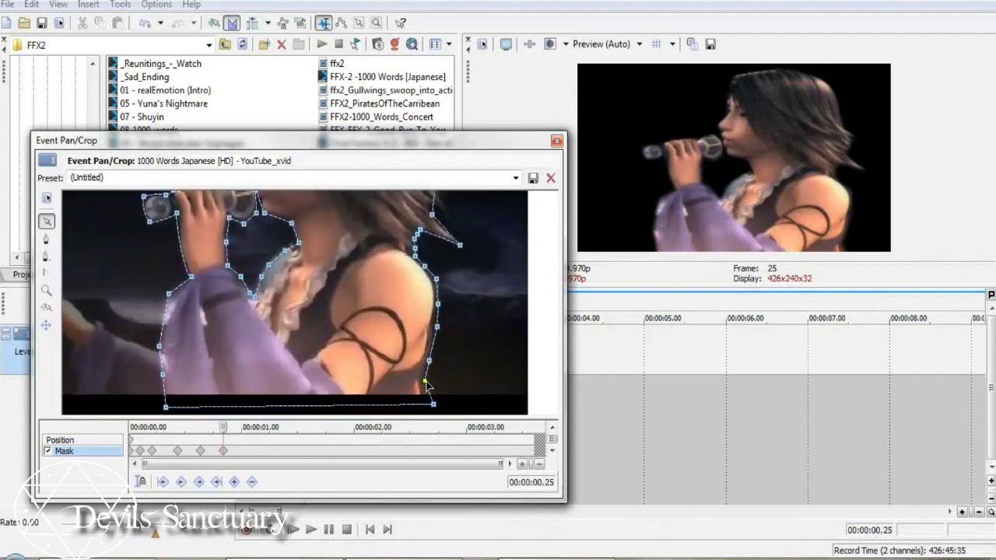
left_click_drag(433, 406, 420, 405)
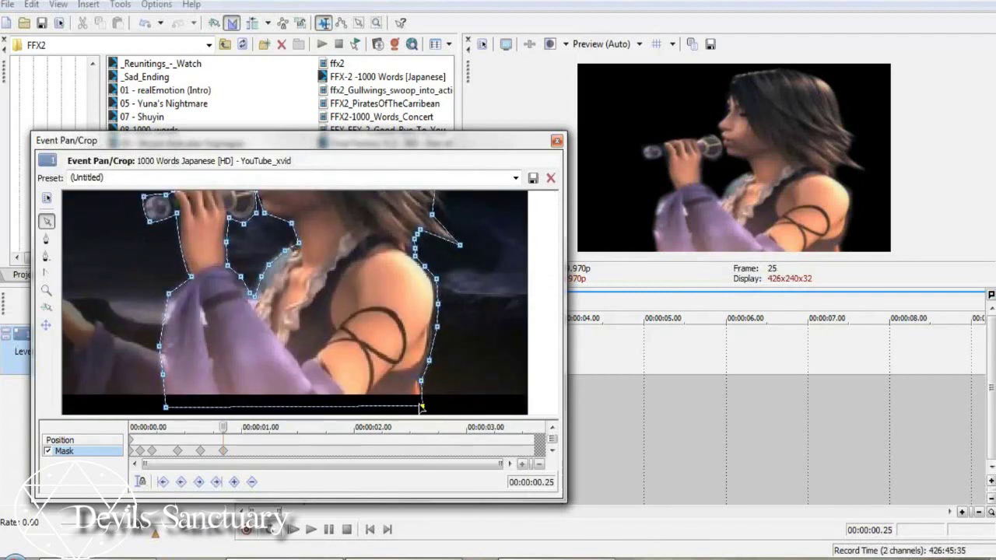
- At 00:00:01.01, refit the mask points along the inner sleeve, the forearm and the microphone's underside
left_click_drag(224, 427, 244, 427)
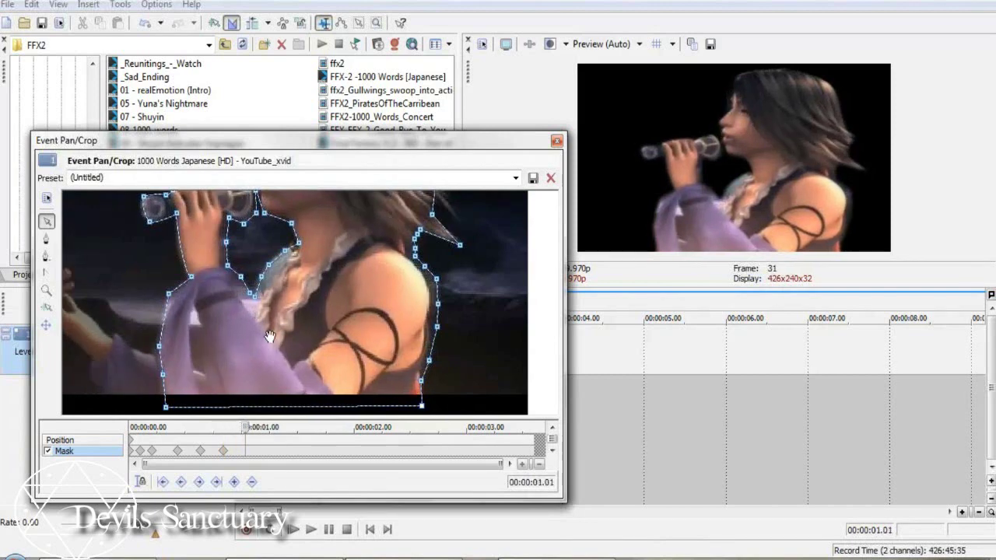
left_click(255, 297)
left_click_drag(254, 314, 223, 266)
left_click(223, 241)
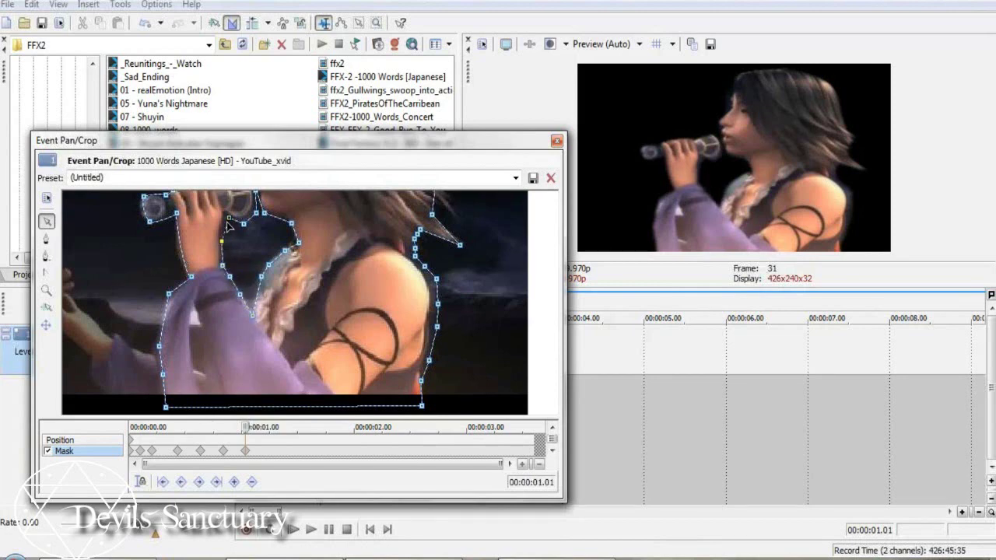
left_click_drag(243, 224, 241, 218)
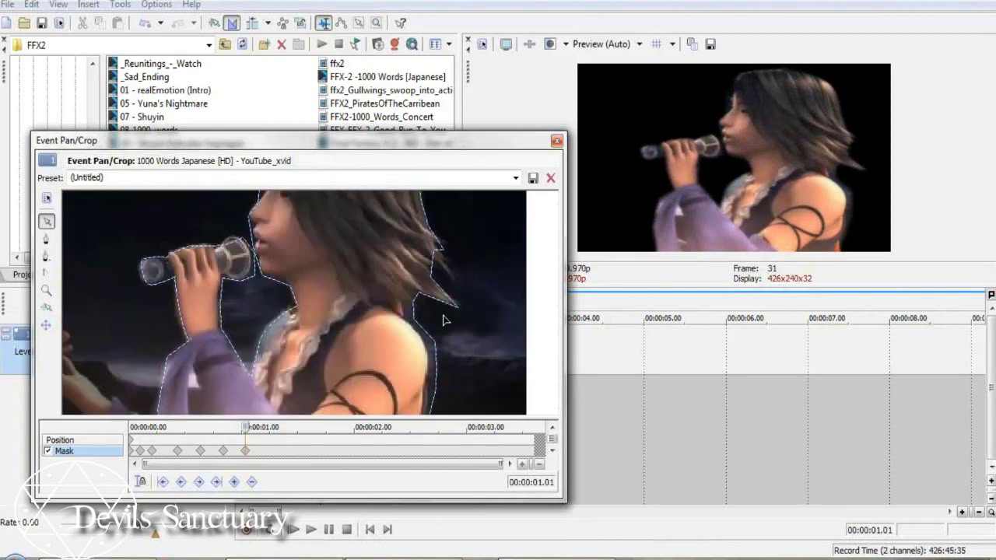
- Pull the mask points in along the nape, shoulder and upper arm at 00:00:01.01
left_click(414, 319)
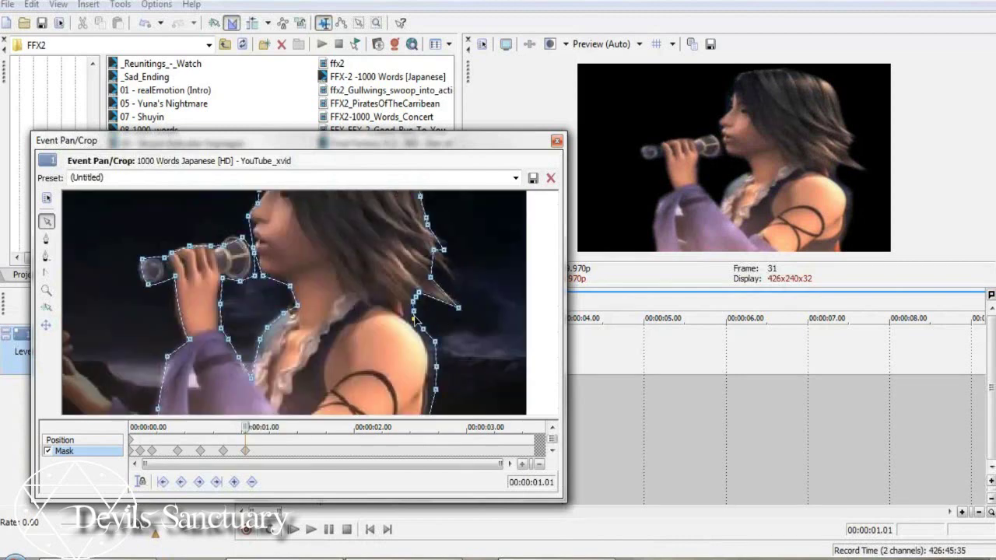
left_click(421, 334)
left_click_drag(435, 343, 421, 398)
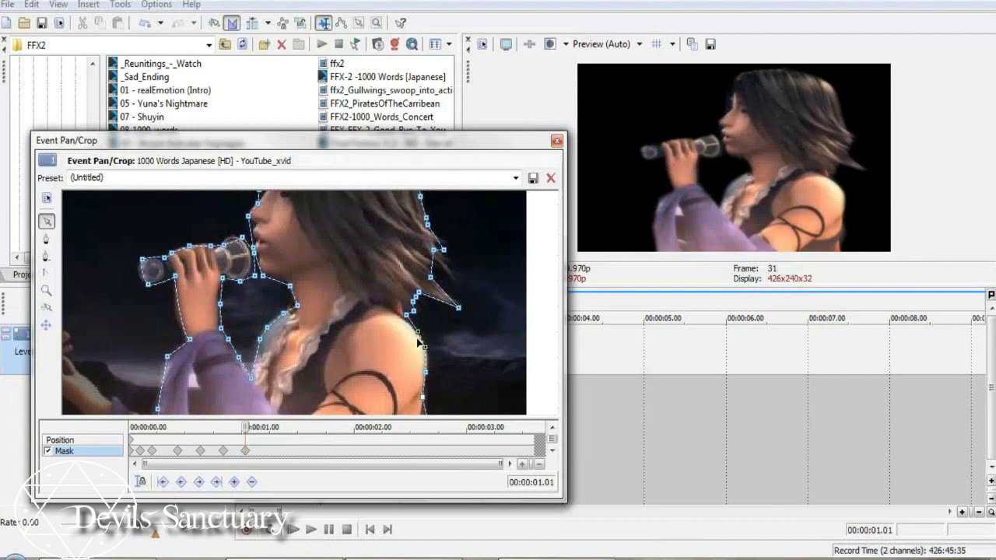
- Extend the mask points out to the swinging hair tips and adjust the front outline at 00:00:01.01
left_click_drag(443, 250, 488, 320)
left_click_drag(325, 247, 326, 277)
left_click(266, 306)
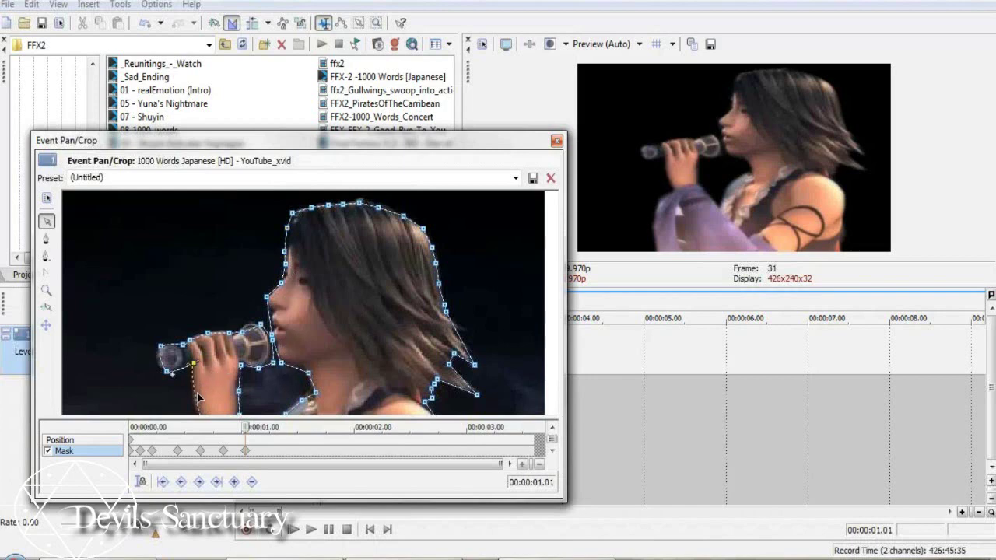
- At 00:00:01.12, move the mask points onto the singer's chin, lips, nose, forehead and front hairline
left_click_drag(248, 428, 287, 428)
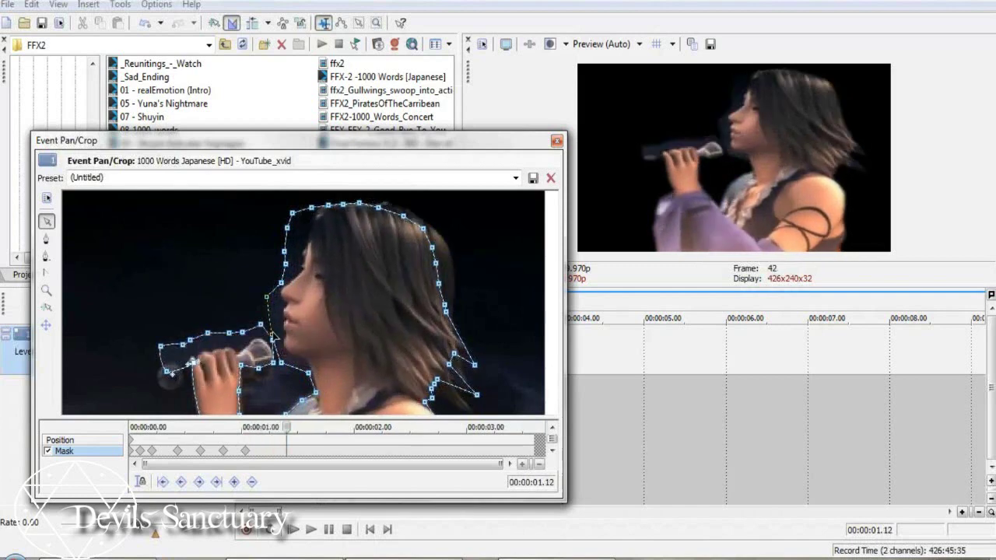
left_click_drag(270, 334, 283, 326)
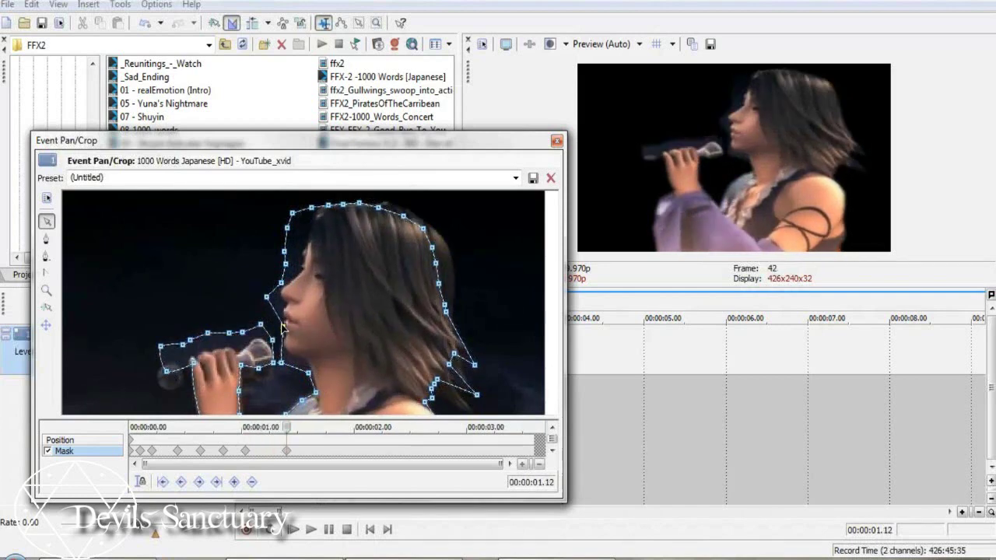
left_click_drag(281, 363, 309, 364)
left_click_drag(267, 298, 285, 305)
left_click_drag(285, 264, 318, 207)
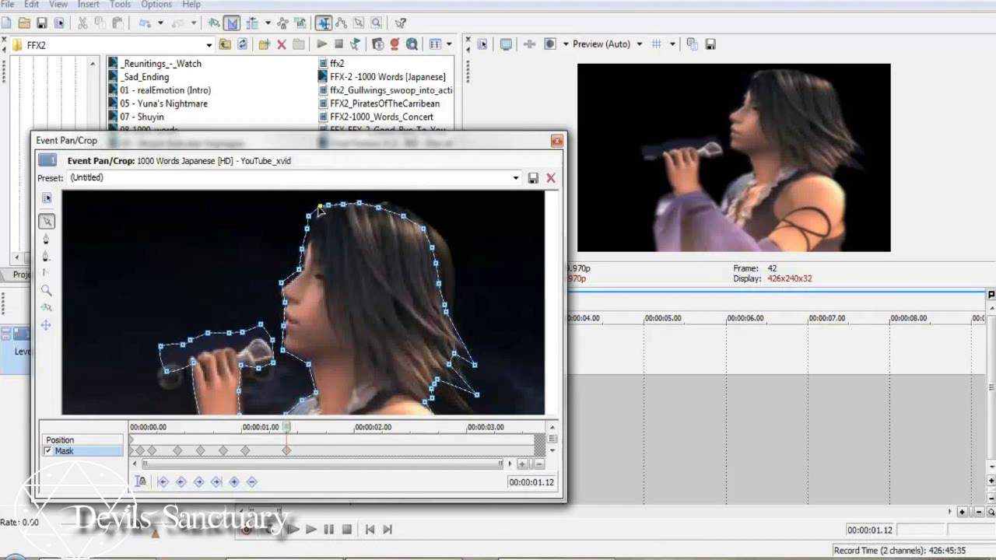
left_click(320, 205)
- Refit the mask points down the back of the hair and around its loose tips at 00:00:01.12
left_click_drag(422, 228, 455, 332)
left_click_drag(474, 366, 471, 364)
left_click(469, 379)
left_click_drag(500, 383, 475, 363)
left_click(473, 348)
left_click_drag(437, 336, 441, 366)
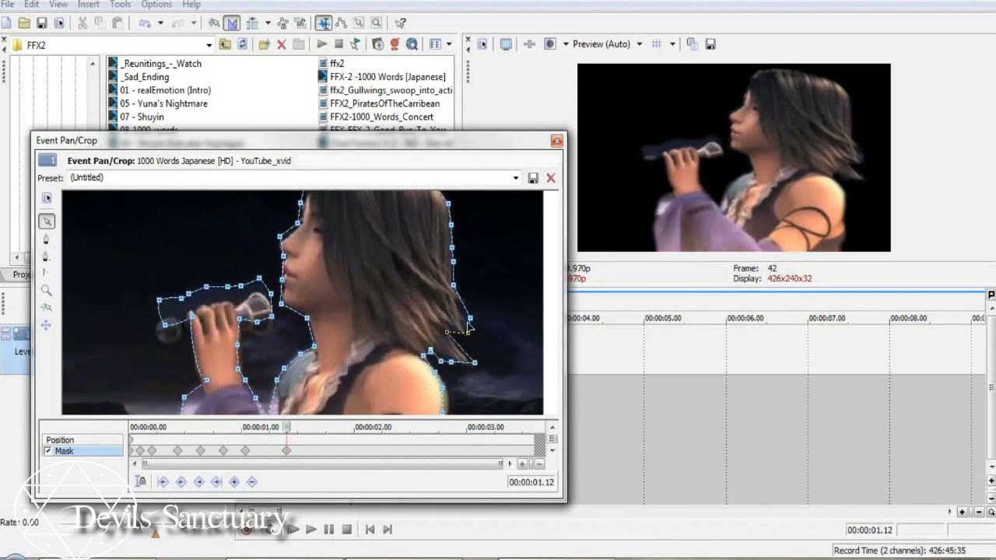
left_click_drag(468, 320, 458, 307)
- Fine-tune the mask points around the brow and the bridge of the nose at 00:00:01.12
mouse_move(339, 299)
left_mouse_down()
mouse_move(338, 260)
mouse_move(341, 318)
left_mouse_up()
left_click(299, 247)
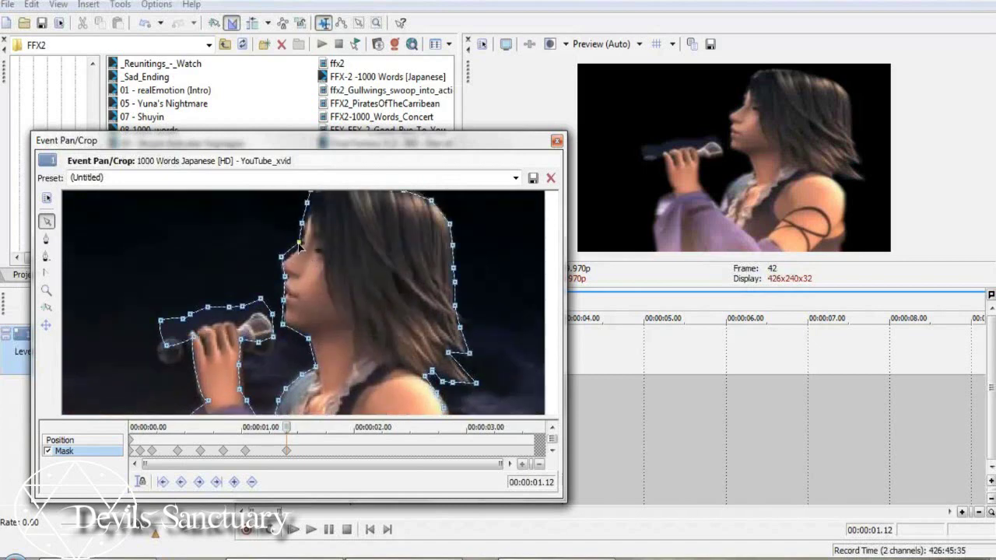
left_click_drag(299, 246, 301, 249)
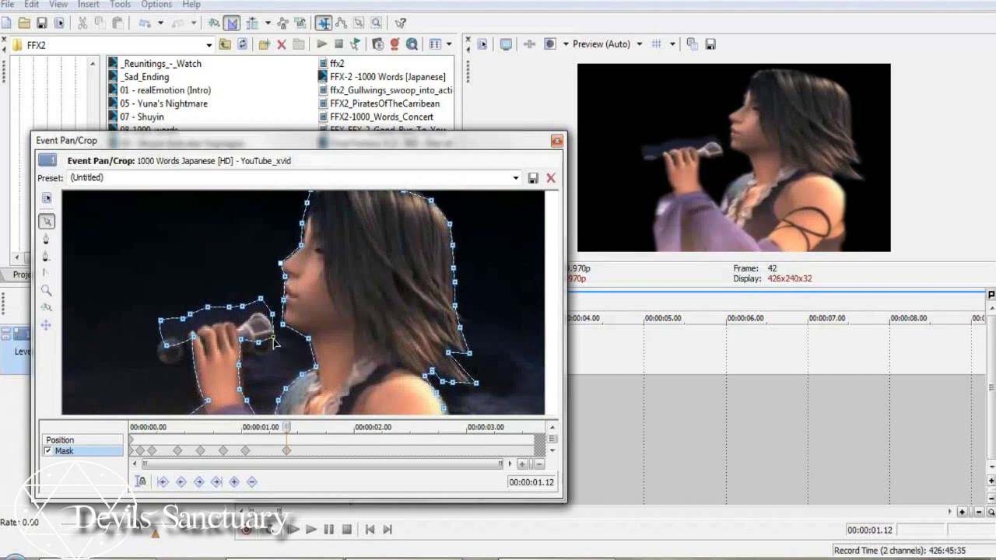
- Fit the mask points closely around the microphone and the fingers holding it at 00:00:01.12
left_click_drag(258, 344, 246, 389)
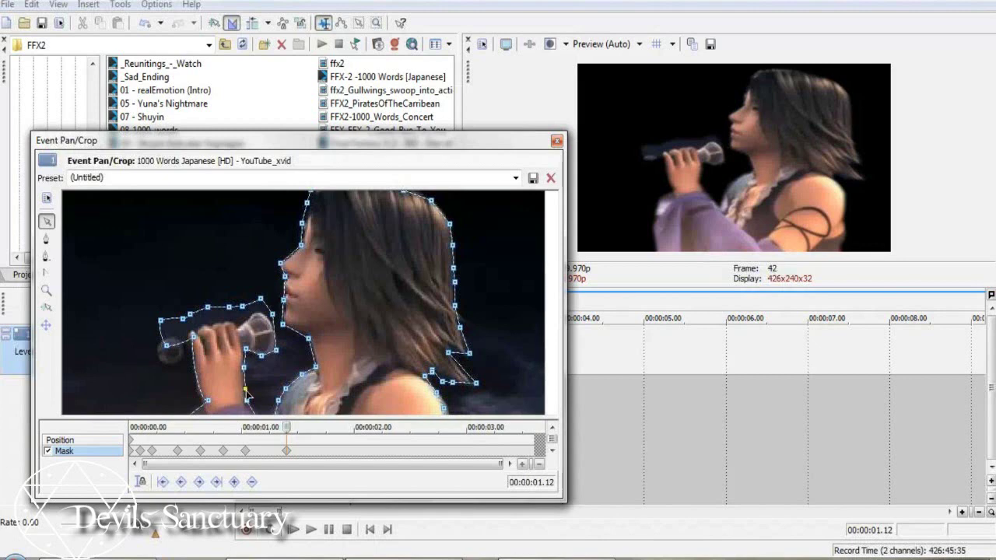
left_click_drag(261, 299, 192, 359)
left_click_drag(181, 322, 210, 348)
- Align the mask points with the wrist and the sleeve's outer edge at 00:00:01.12
left_click(199, 372)
left_click(201, 374)
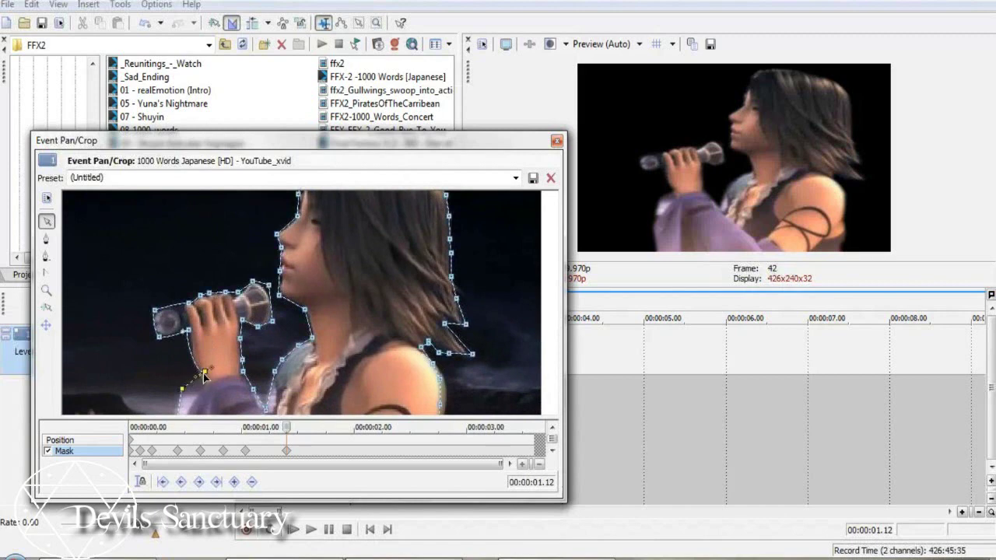
scroll(214, 342, "down", 3)
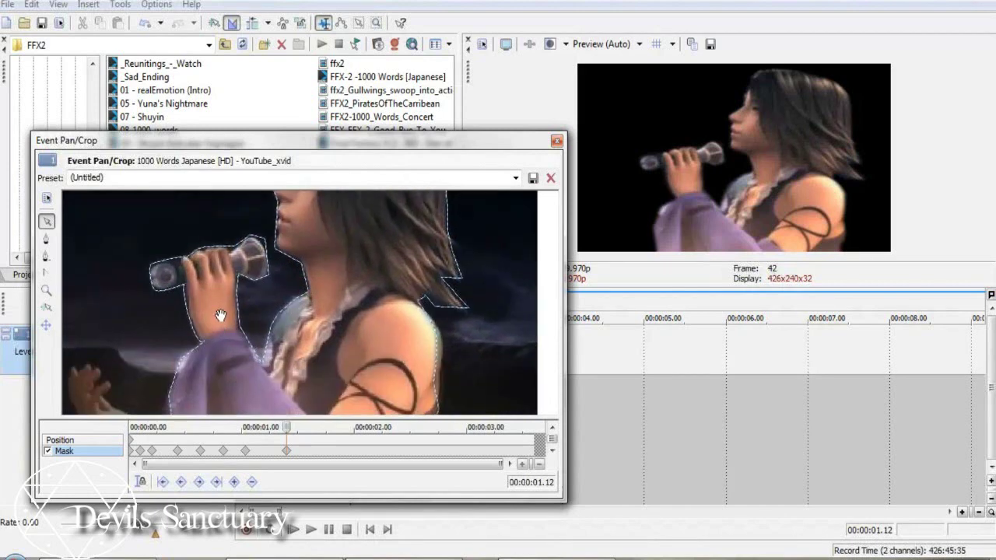
left_click(186, 326)
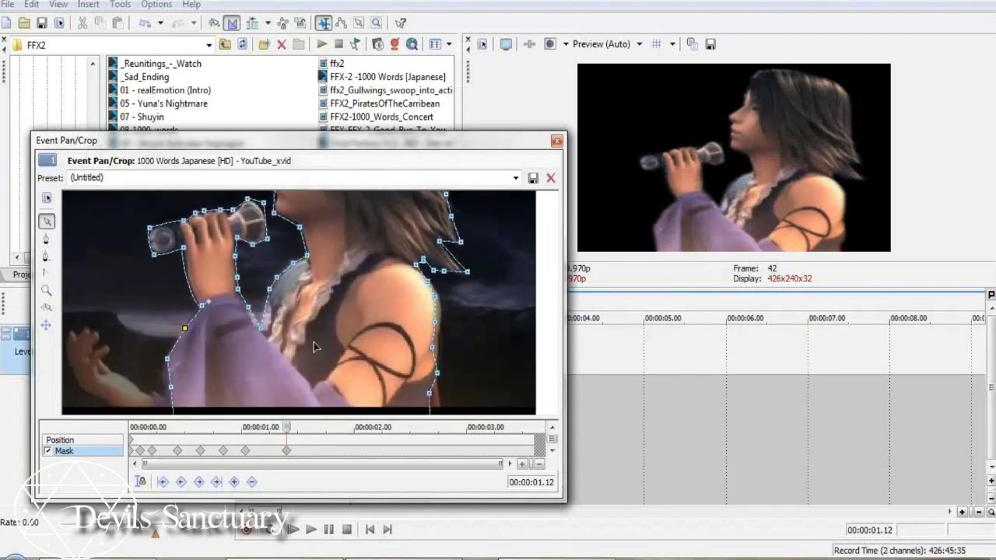
- Move the mask points outward along the shoulder, upper arm and lower back at 00:00:01.12
left_click(434, 322)
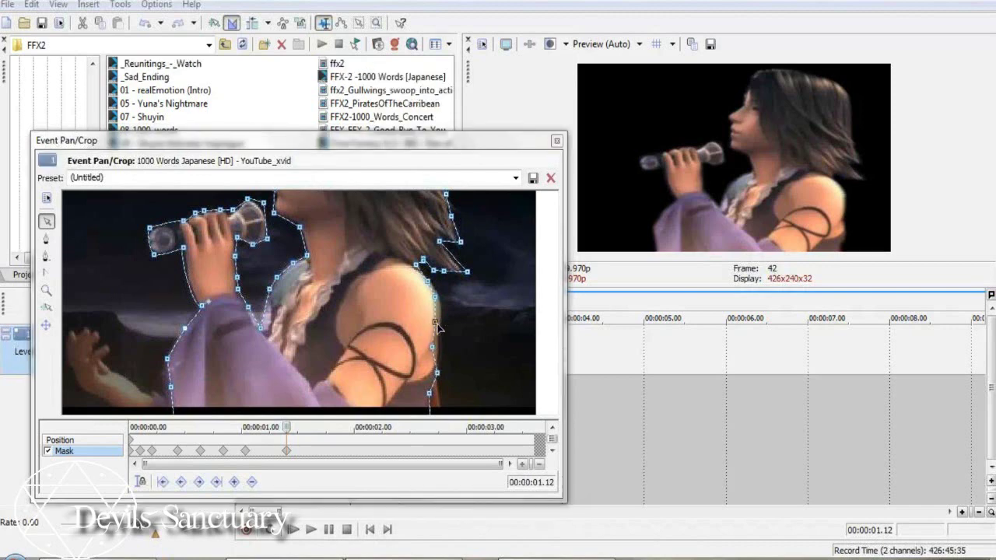
left_click_drag(435, 322, 440, 299)
left_click(427, 282)
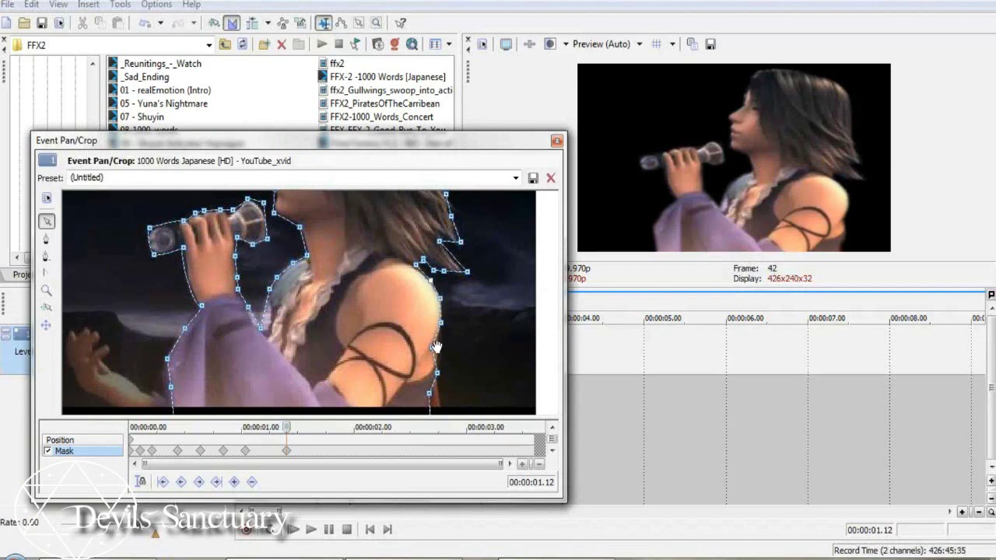
left_click_drag(433, 349, 441, 350)
left_click(436, 374)
left_click_drag(428, 396, 442, 407)
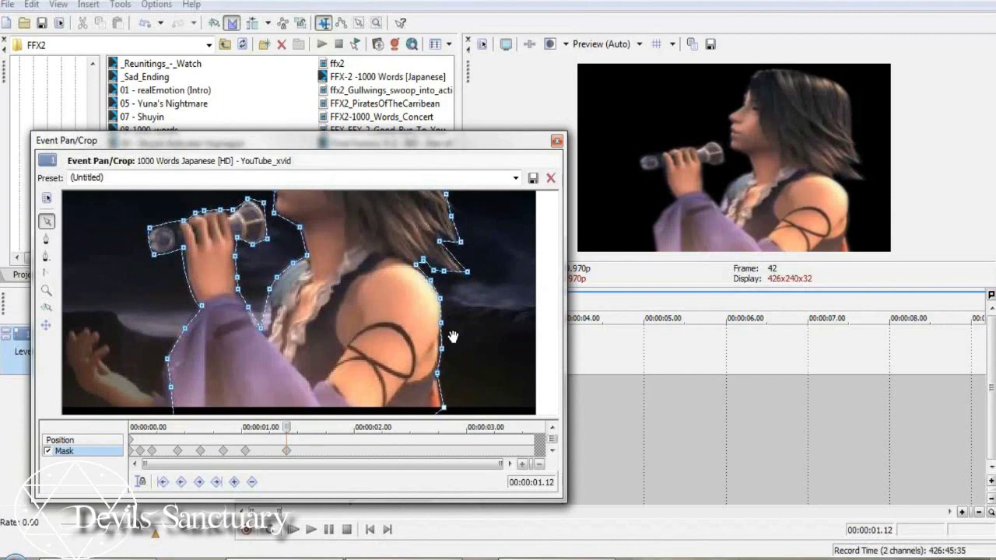
- At 00:00:01.18, fit the mask points along the inner forearm and around the microphone head
left_click_drag(287, 427, 310, 427)
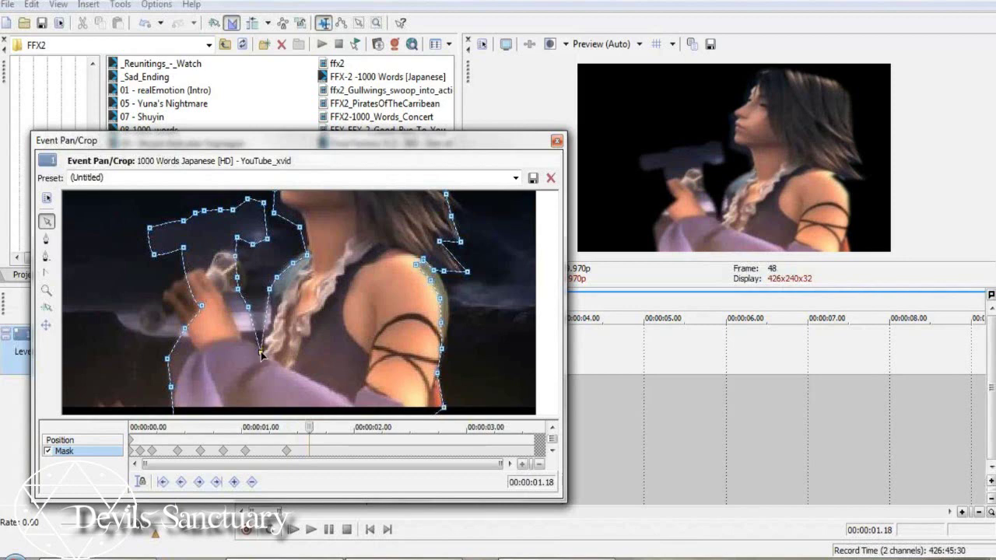
left_click_drag(248, 306, 242, 336)
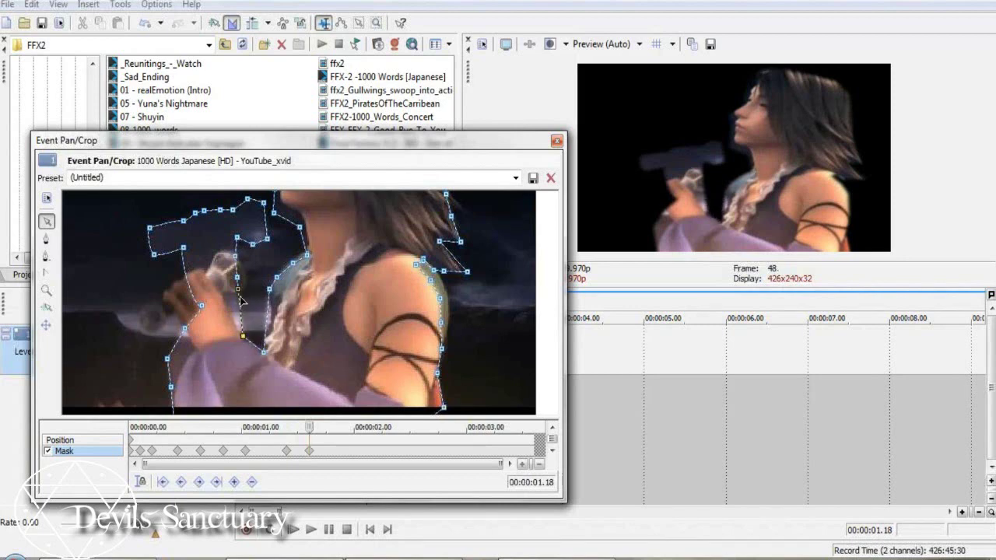
mouse_move(238, 291)
left_mouse_down()
mouse_move(226, 294)
mouse_move(247, 293)
left_mouse_up()
left_click_drag(239, 258, 207, 268)
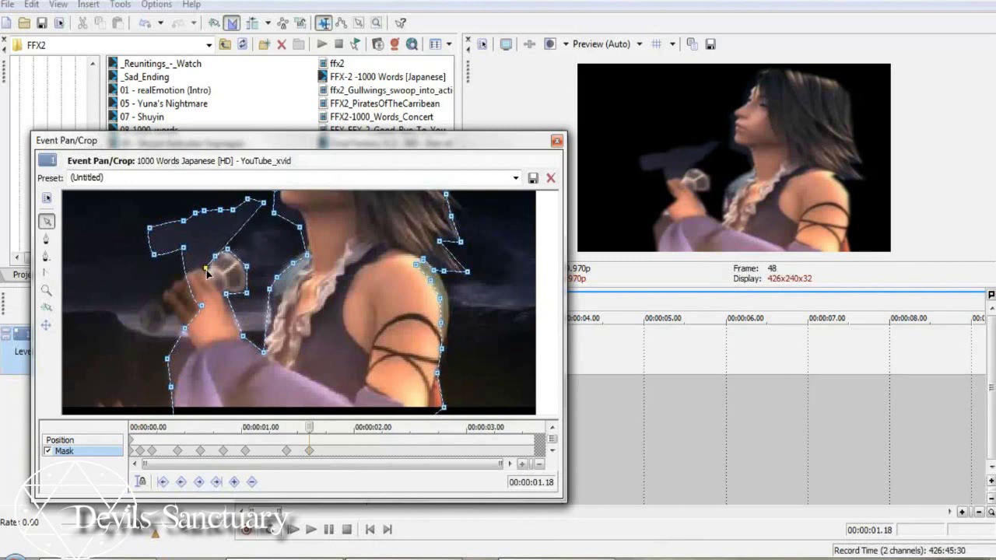
left_click_drag(265, 204, 201, 270)
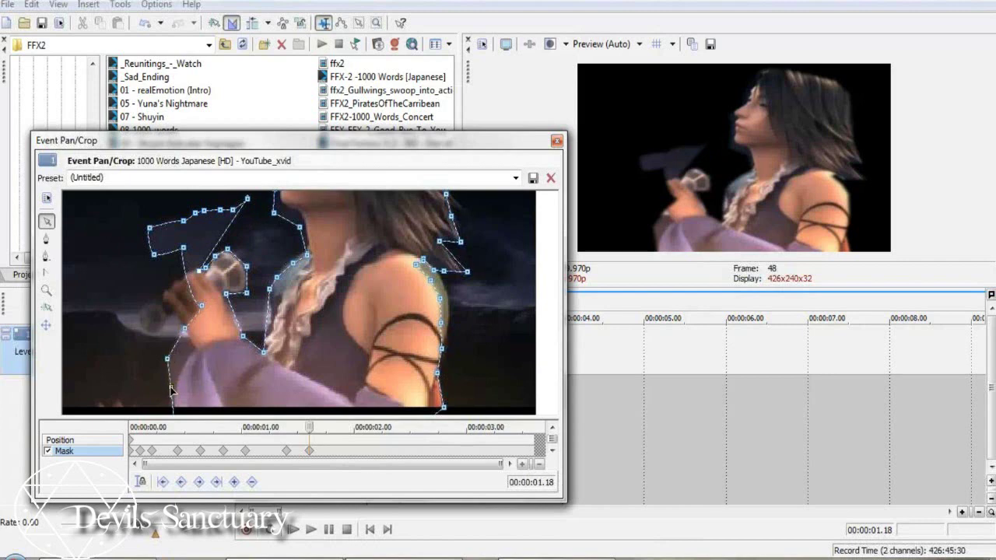
- Align the mask points with the sleeve's outer edge, the wrist and the outer side of the fingers at 00:00:01.18
mouse_move(167, 358)
left_mouse_down()
mouse_move(172, 386)
mouse_move(179, 370)
left_mouse_up()
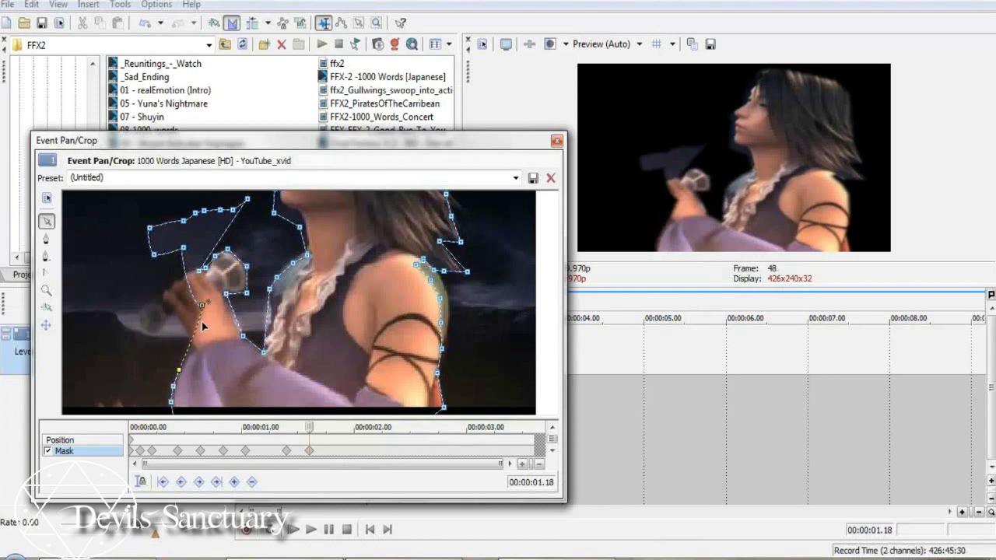
left_click_drag(203, 306, 196, 350)
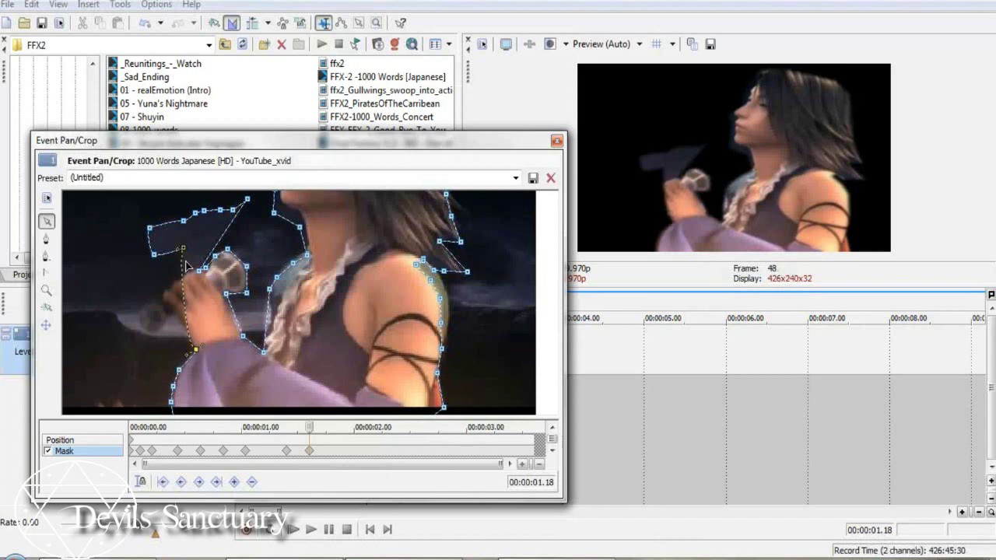
left_click_drag(184, 250, 159, 257)
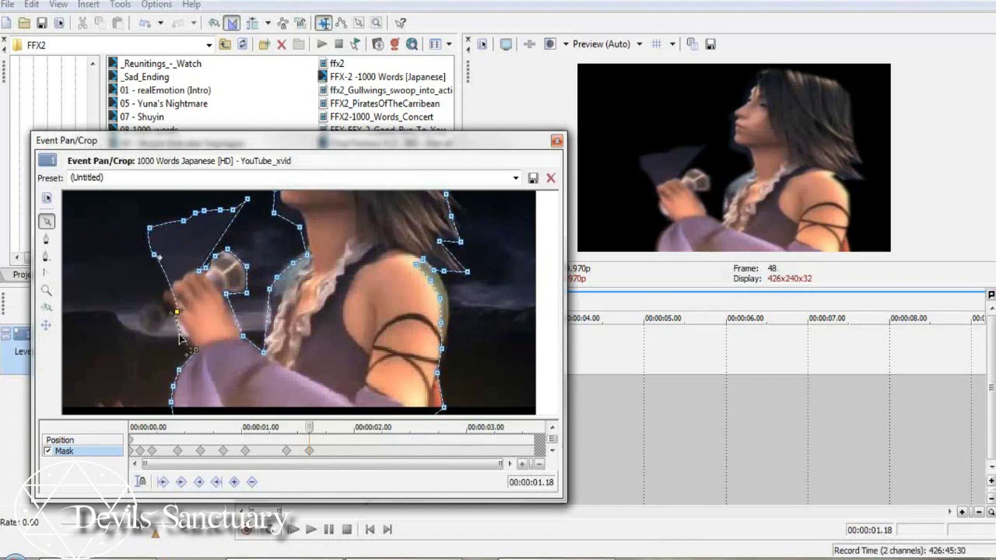
left_click_drag(185, 336, 164, 316)
- Wrap the mask points around the lower end of the microphone at 00:00:01.18
left_click(154, 255)
left_click_drag(149, 228, 154, 334)
left_click(159, 323)
left_click_drag(154, 333, 152, 333)
left_click_drag(184, 221, 136, 323)
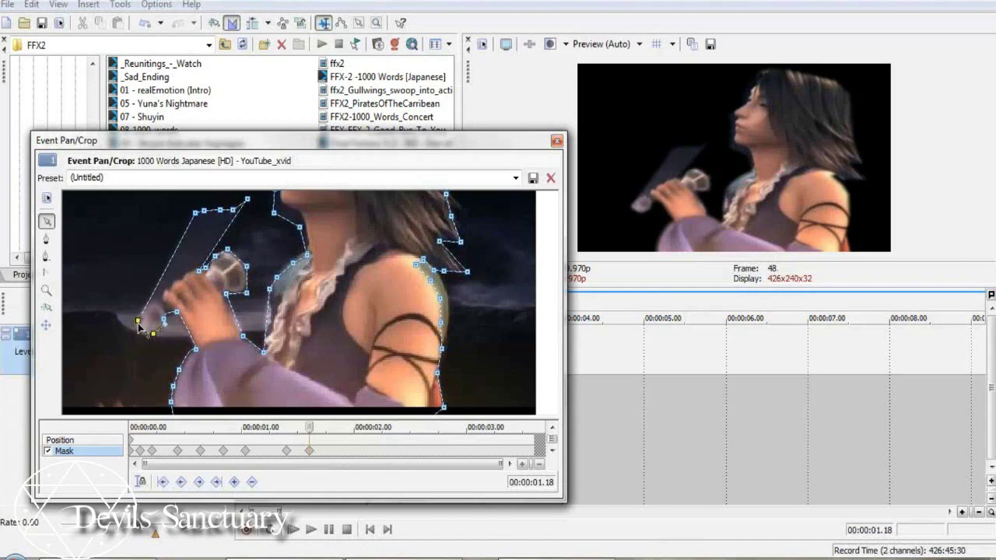
left_click_drag(196, 213, 154, 305)
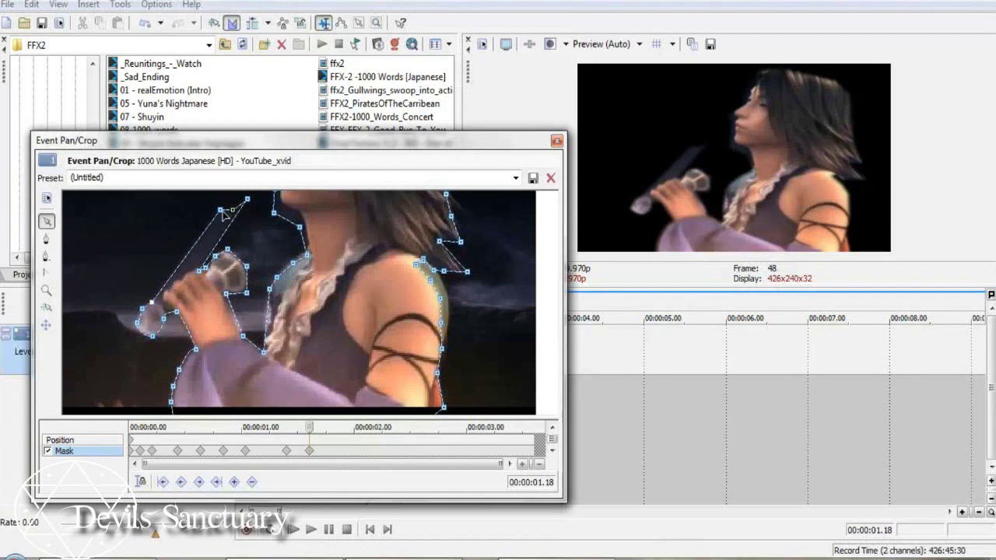
- Pull the stray mask points above the hand down onto the microphone handle and the knuckles at 00:00:01.18
left_click_drag(221, 211, 159, 304)
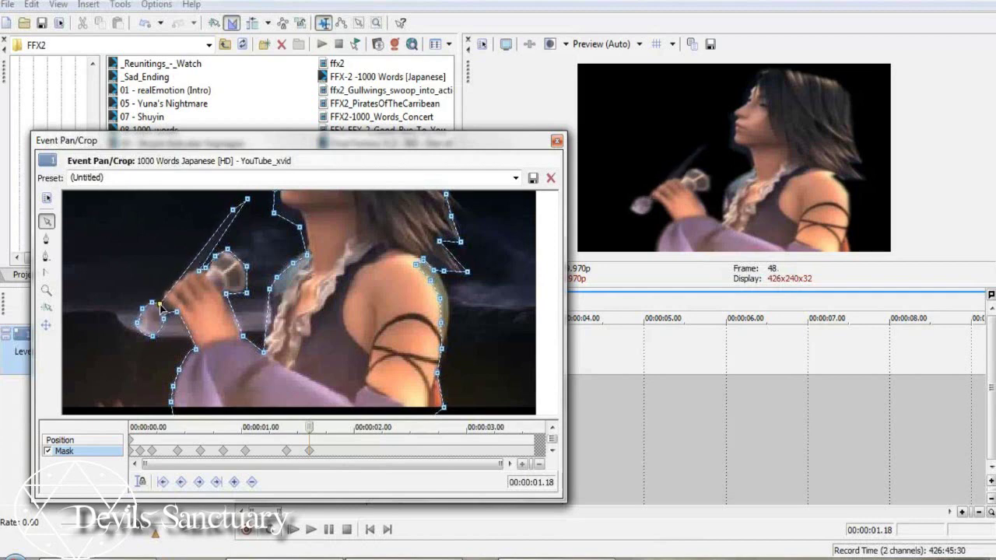
left_click(233, 210)
left_click_drag(232, 212, 163, 292)
left_click_drag(244, 201, 184, 284)
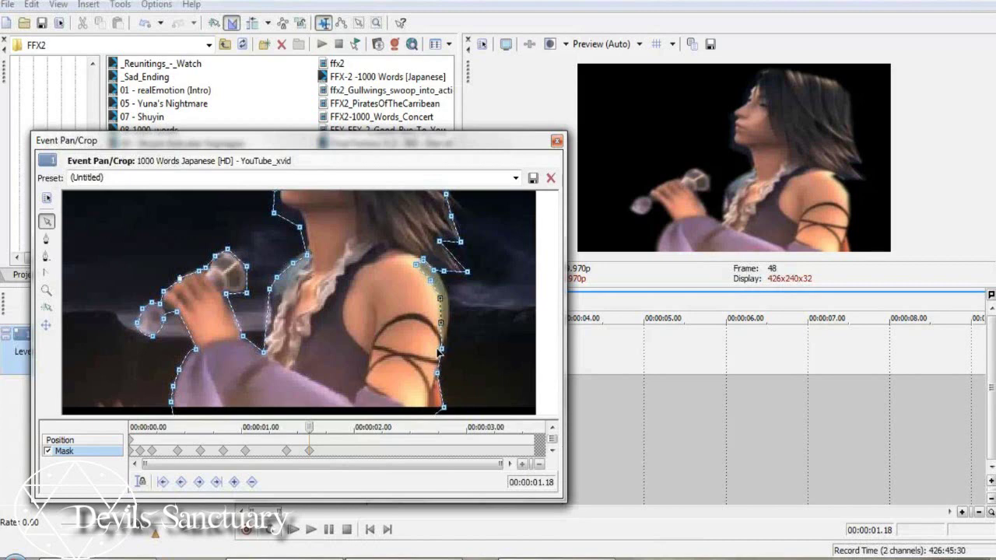
- Move the mask points outward along the shoulder and upper arm, up to the hair tips, at 00:00:01.18
left_click_drag(441, 323, 446, 284)
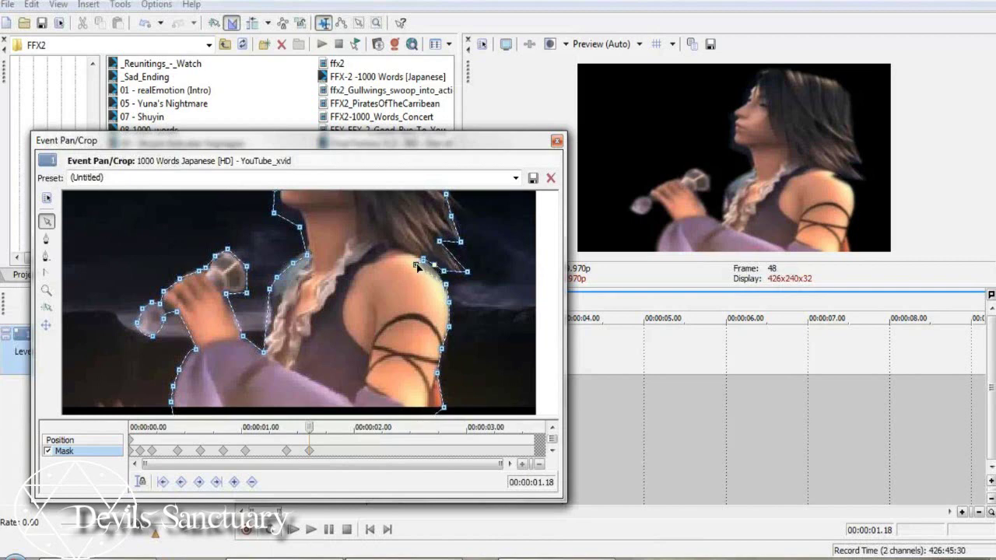
left_click_drag(444, 273, 440, 262)
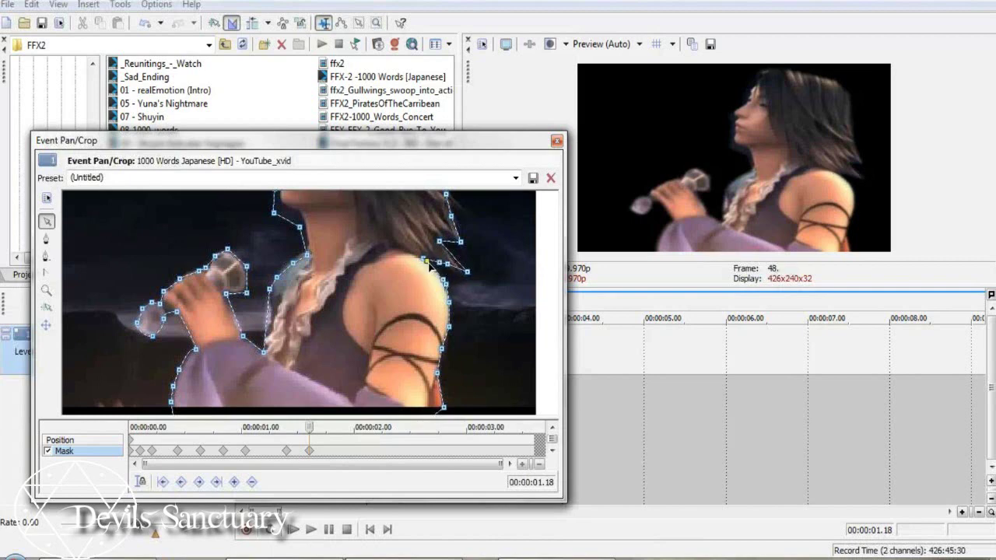
- Tighten the mask points along the throat, chin, lips and nose at 00:00:01.18
left_click_drag(485, 227, 481, 323)
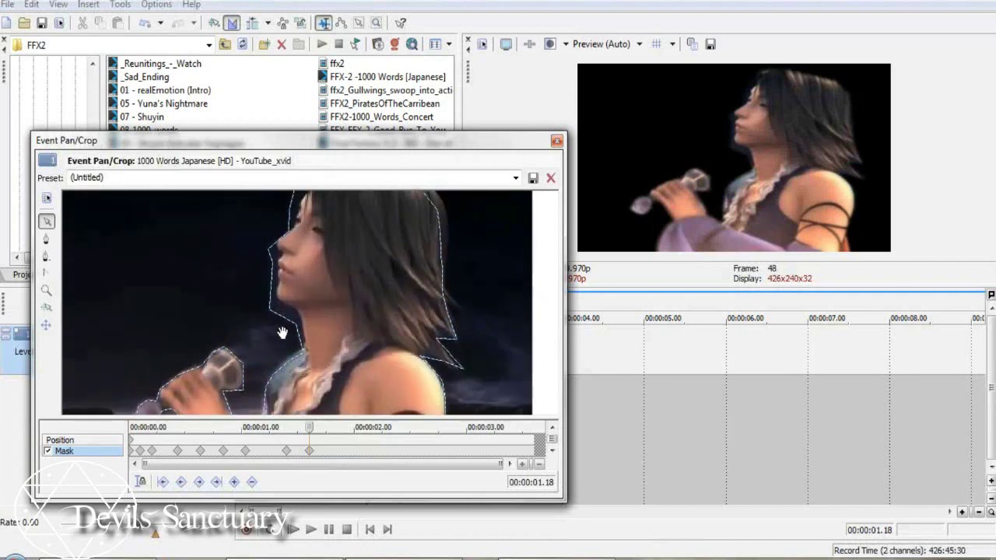
left_click_drag(297, 324, 297, 310)
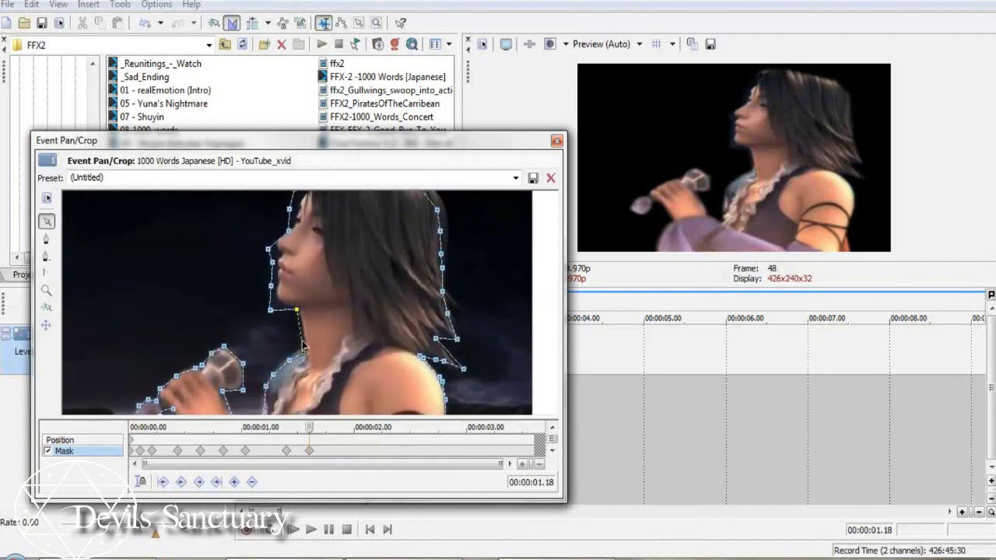
left_click(283, 311)
left_click_drag(270, 311, 279, 302)
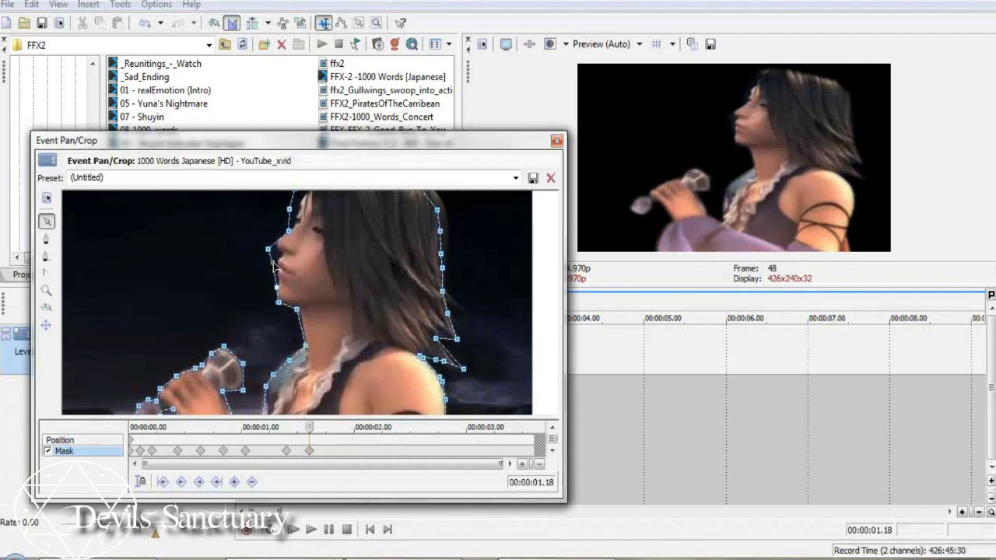
left_click_drag(268, 250, 294, 222)
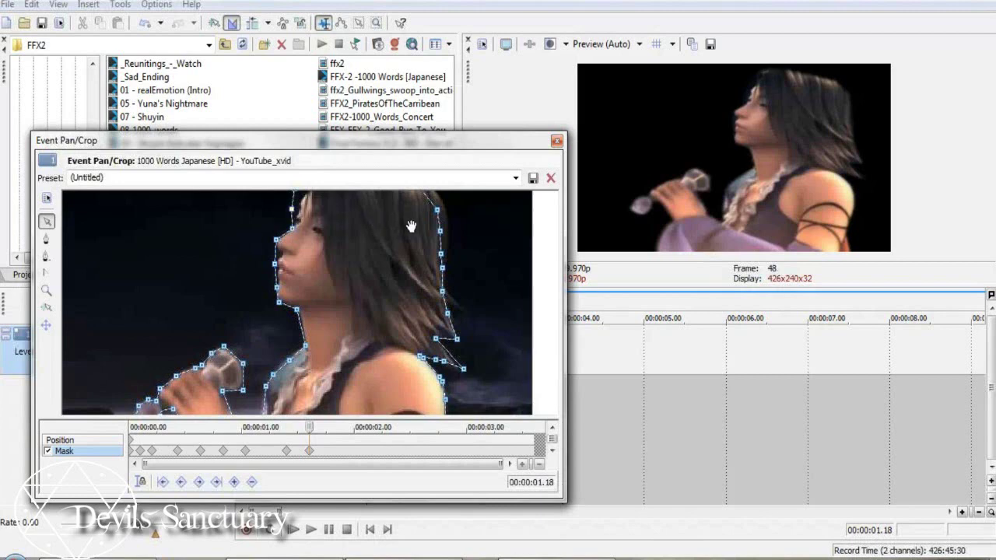
- Fit the mask points around the back of the hair, the crown and the forehead at 00:00:01.18
left_click_drag(441, 253, 449, 228)
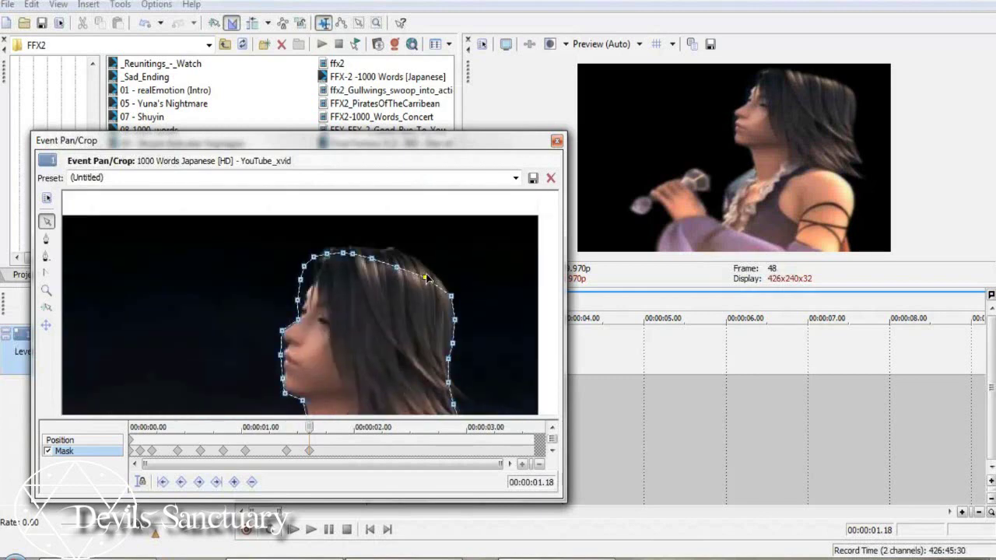
left_click_drag(425, 279, 310, 266)
left_click(328, 246)
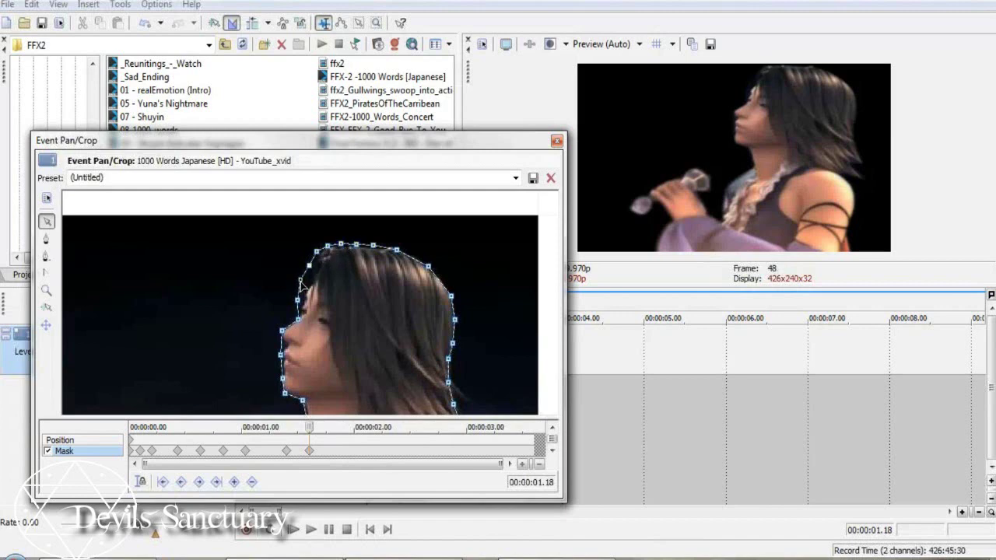
left_click(298, 298)
- At 00:00:01.22, move the lower sleeve and wrist mask points down to the lowered forearm
left_click_drag(312, 426, 326, 426)
left_click_drag(383, 371, 366, 160)
left_click(156, 380)
left_click_drag(170, 351, 165, 391)
left_click_drag(163, 349, 182, 387)
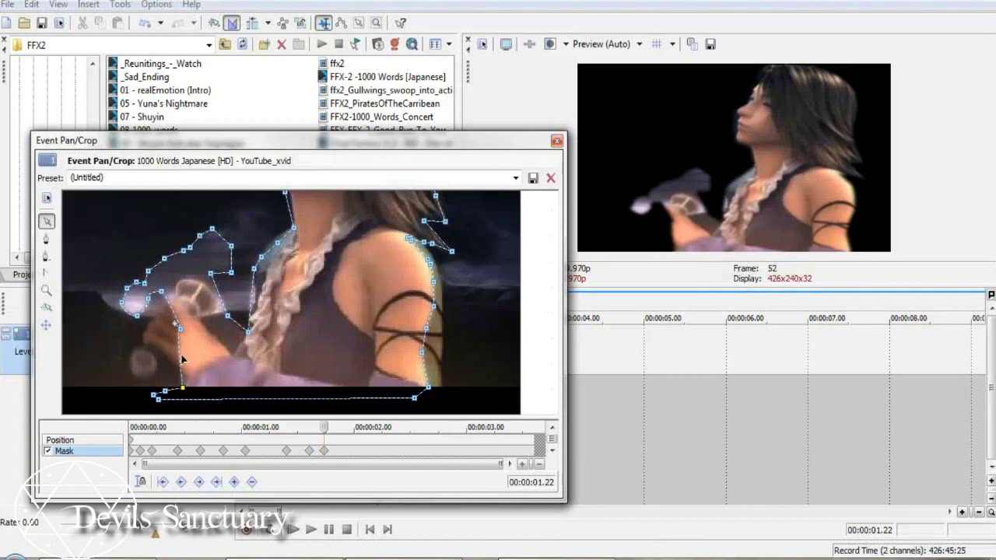
left_click_drag(180, 329, 187, 377)
left_click_drag(162, 291, 164, 360)
- Wrap the mask points around the lower end of the microphone below the hand at 00:00:01.22
left_click(147, 300)
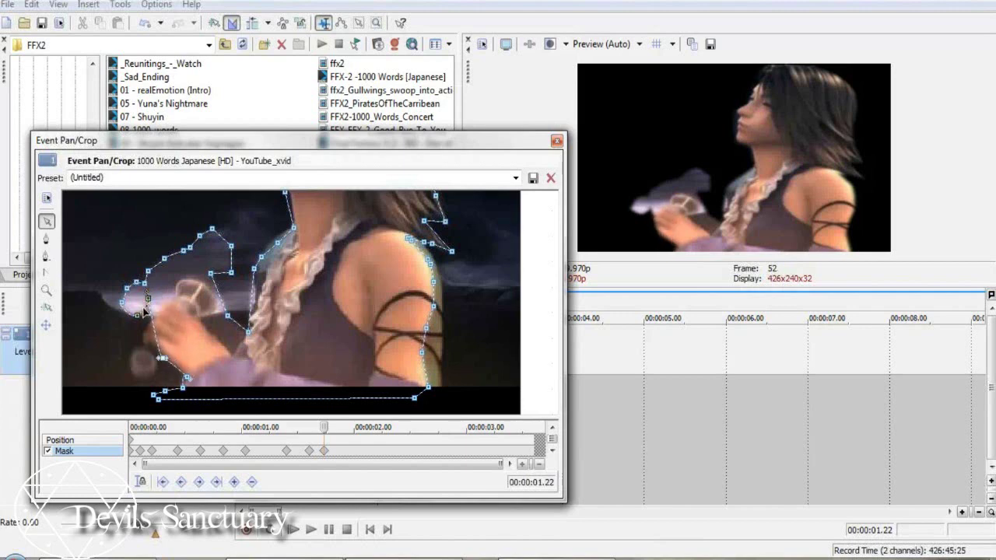
left_click_drag(148, 299, 160, 364)
left_click(139, 313)
left_click_drag(138, 317, 150, 380)
left_click_drag(121, 302, 130, 373)
left_click_drag(128, 292, 135, 353)
- Bring the mask points down onto the fingers and the upper edge of the hand at 00:00:01.22
left_click(146, 284)
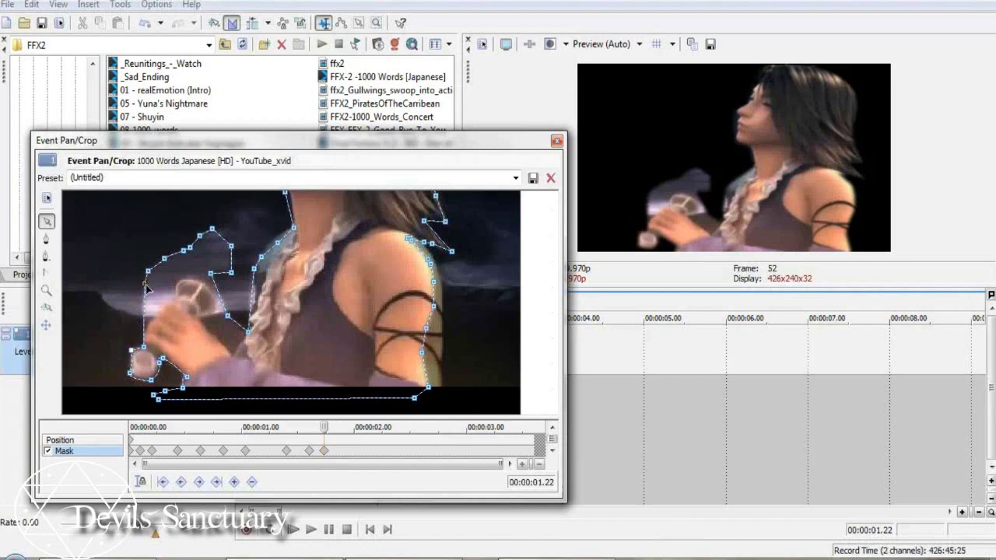
left_click_drag(149, 318, 144, 329)
left_click_drag(150, 272, 164, 265)
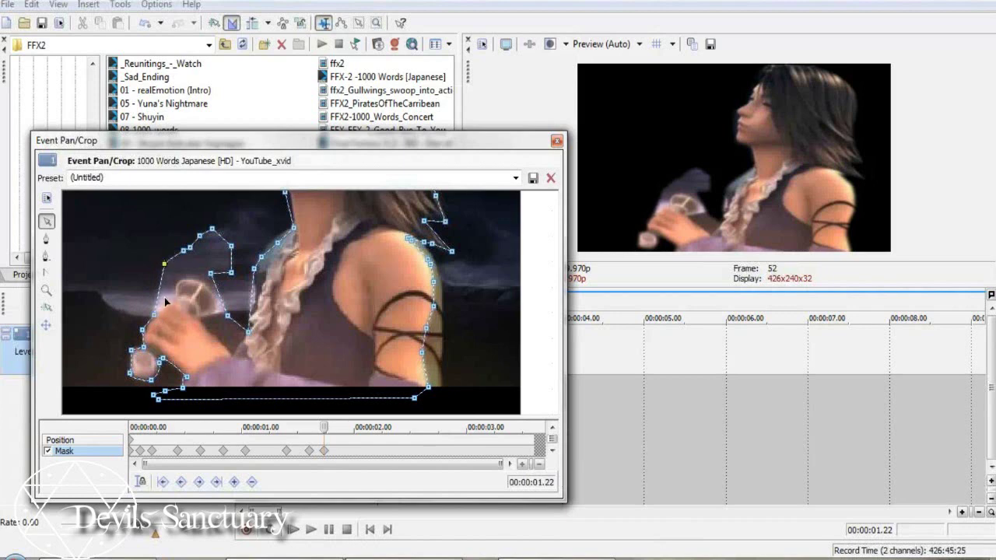
left_click_drag(164, 299, 163, 303)
left_click_drag(183, 251, 182, 278)
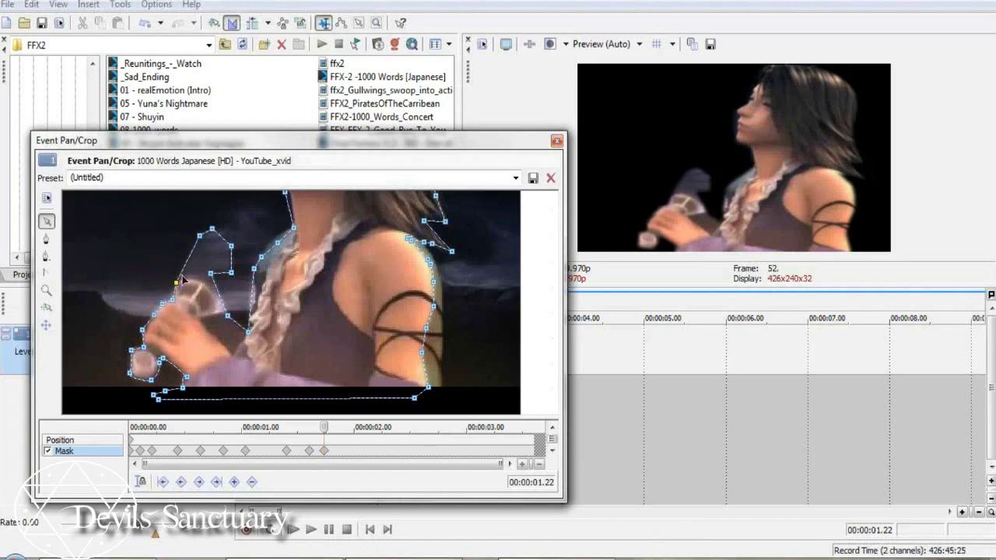
- Fit the mask points around the microphone head and down the inner forearm to the chest at 00:00:01.22
left_click_drag(200, 236, 189, 279)
left_click_drag(215, 237, 201, 284)
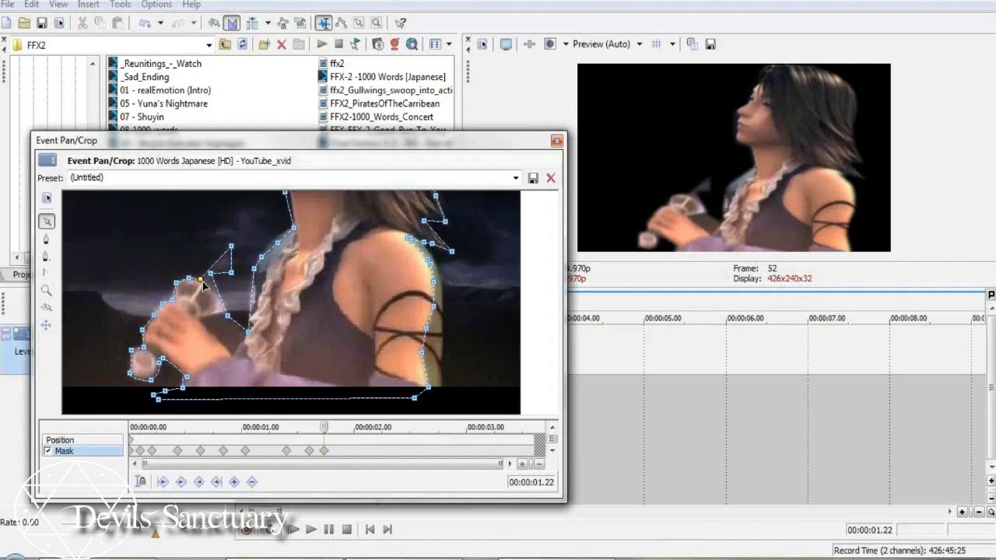
left_click_drag(212, 274, 235, 302)
left_click_drag(231, 249, 233, 351)
left_click(248, 332)
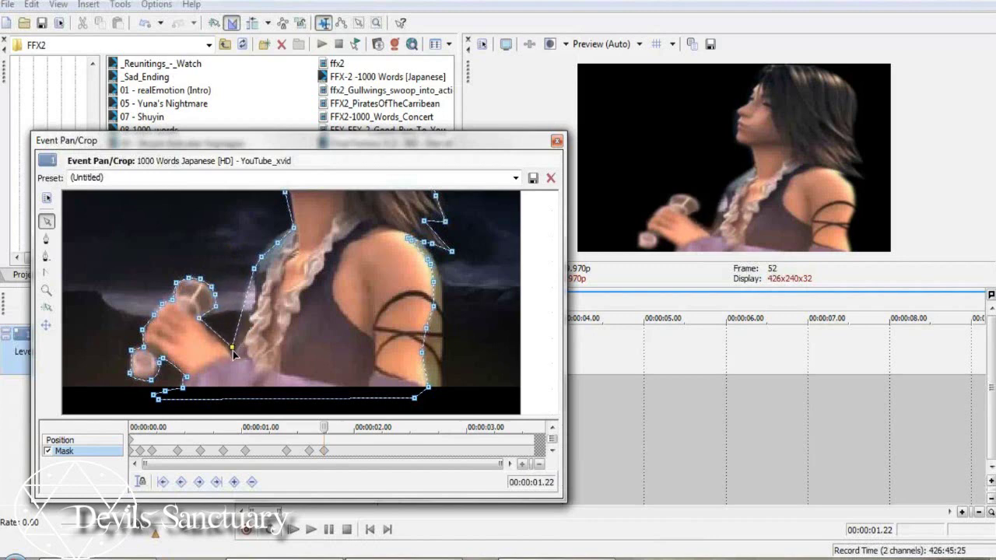
- Align the mask points with the chest ruffle and the collar up to the neck at 00:00:01.22
left_click_drag(254, 269, 247, 332)
left_click_drag(262, 258, 254, 293)
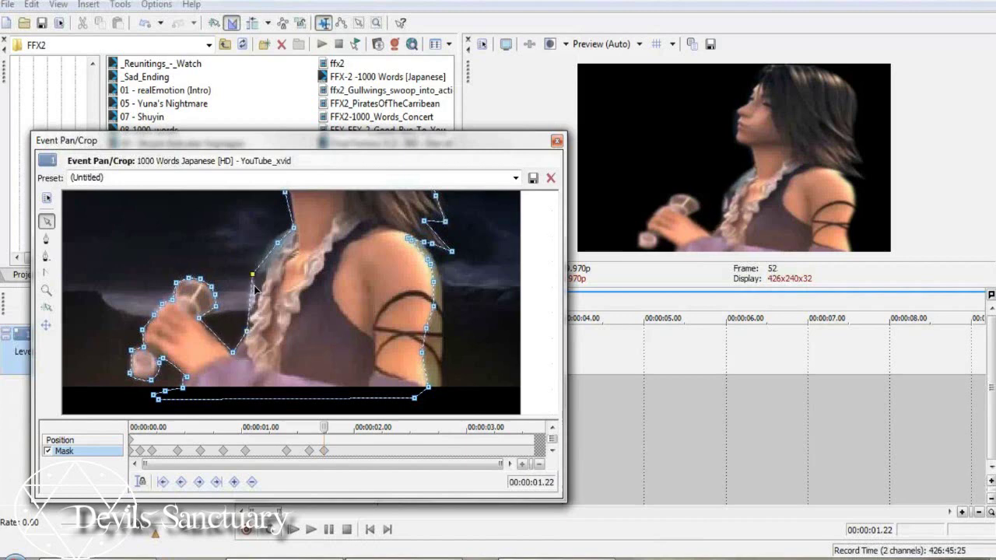
left_click_drag(277, 244, 257, 251)
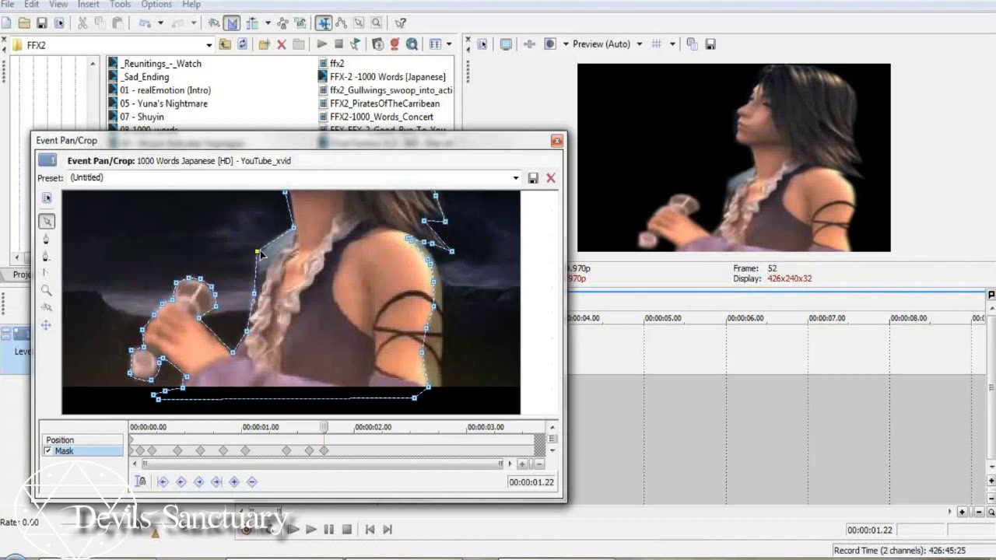
left_click(293, 227)
- Fit the mask points along the throat, chin, mouth, nose and brow at 00:00:01.22
left_click_drag(317, 227, 317, 342)
left_click(287, 325)
left_click(284, 308)
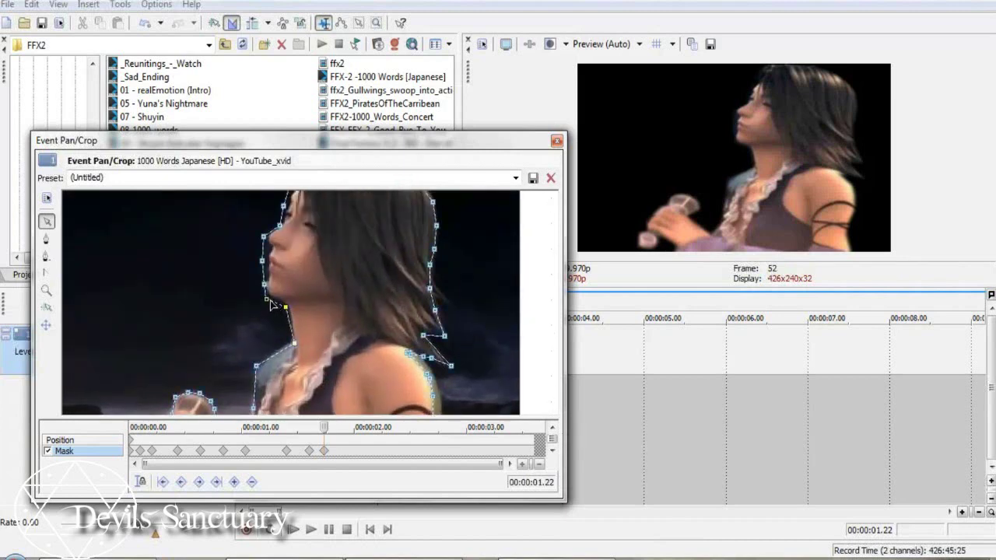
left_click_drag(263, 261, 293, 293)
left_click_drag(263, 261, 266, 261)
left_click(267, 240)
left_click(285, 233)
- Shape the mask points around the loose hair strands behind the neck at 00:00:01.22
left_click_drag(438, 288, 439, 169)
left_click(414, 296)
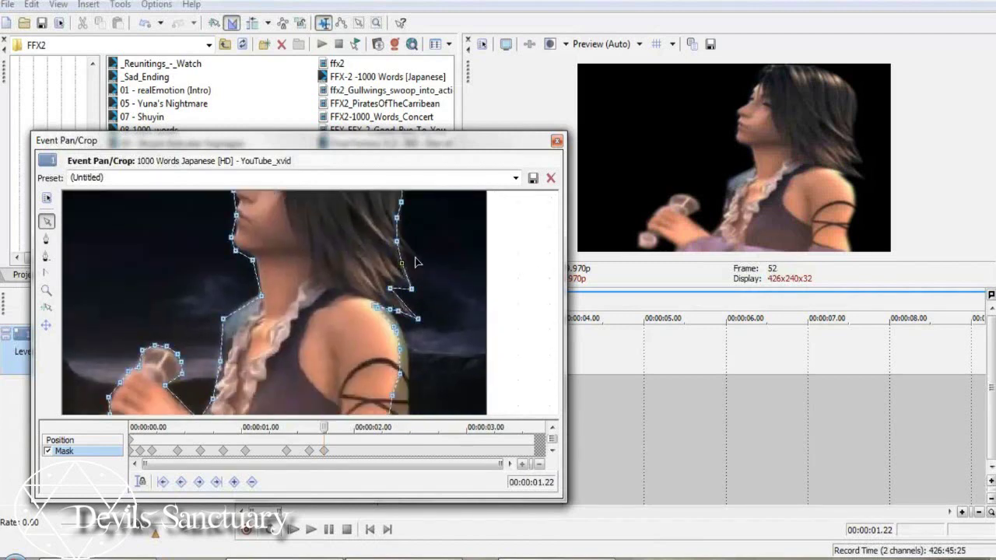
left_click_drag(401, 263, 406, 241)
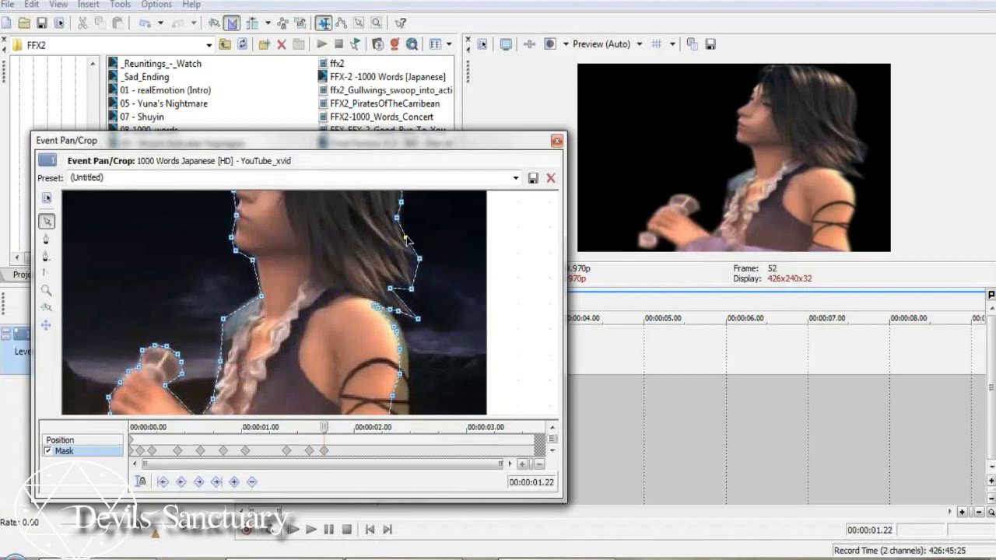
left_click_drag(389, 289, 391, 279)
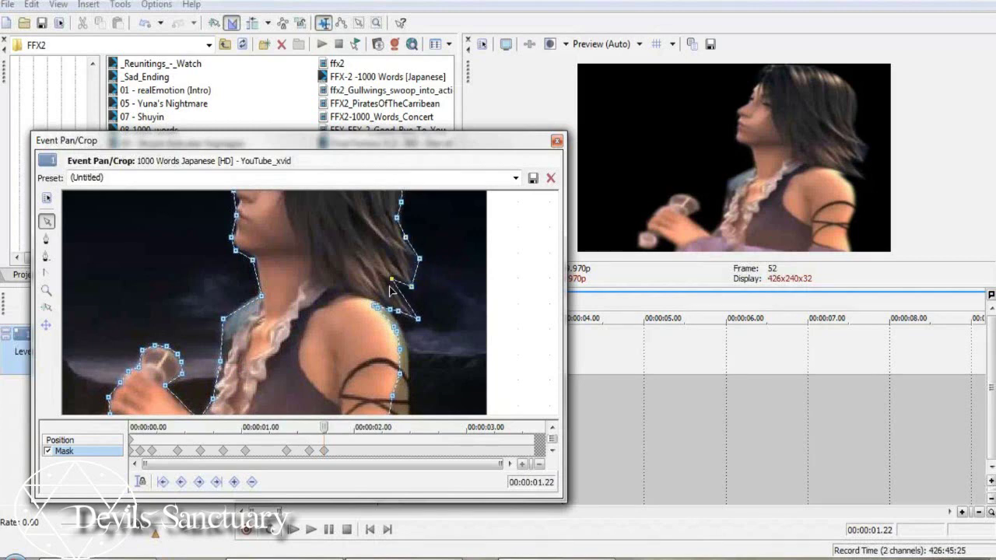
mouse_move(411, 286)
left_mouse_down()
mouse_move(407, 255)
mouse_move(418, 293)
mouse_move(411, 299)
mouse_move(399, 277)
left_mouse_up()
left_click_drag(399, 313, 417, 320)
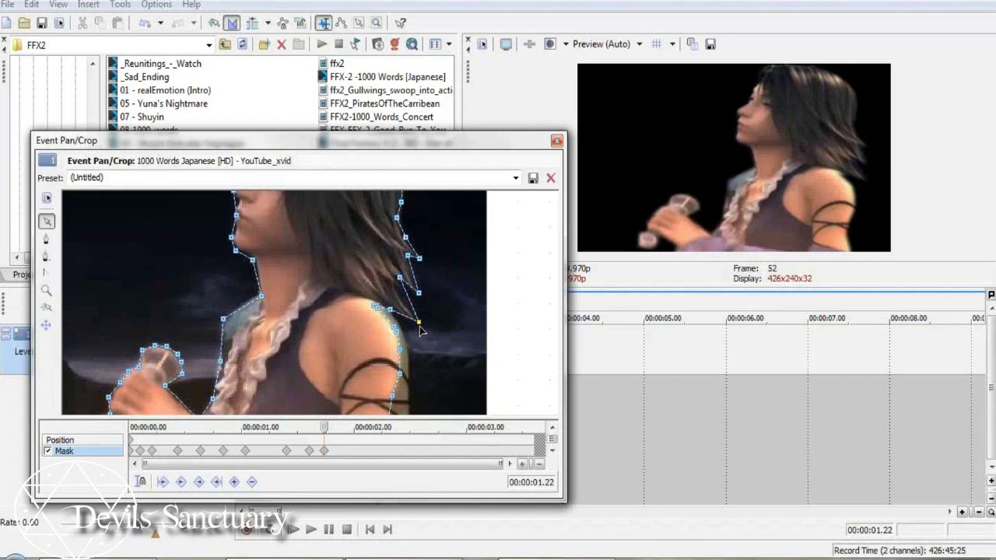
- Fit the mask points from the hair's edge over the shoulder and down the upper arm at 00:00:01.22
left_click_drag(391, 310, 382, 290)
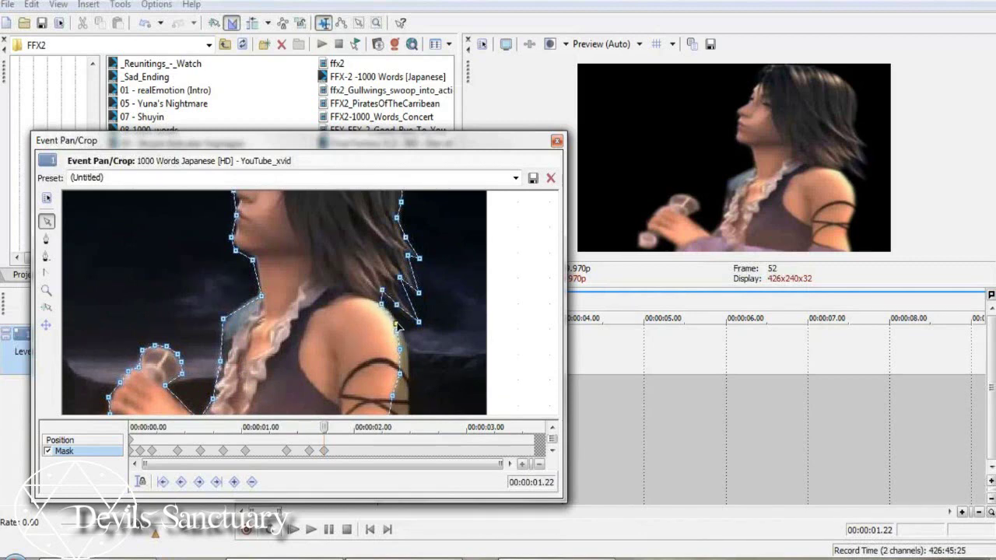
left_click_drag(397, 333, 409, 417)
left_click(393, 352)
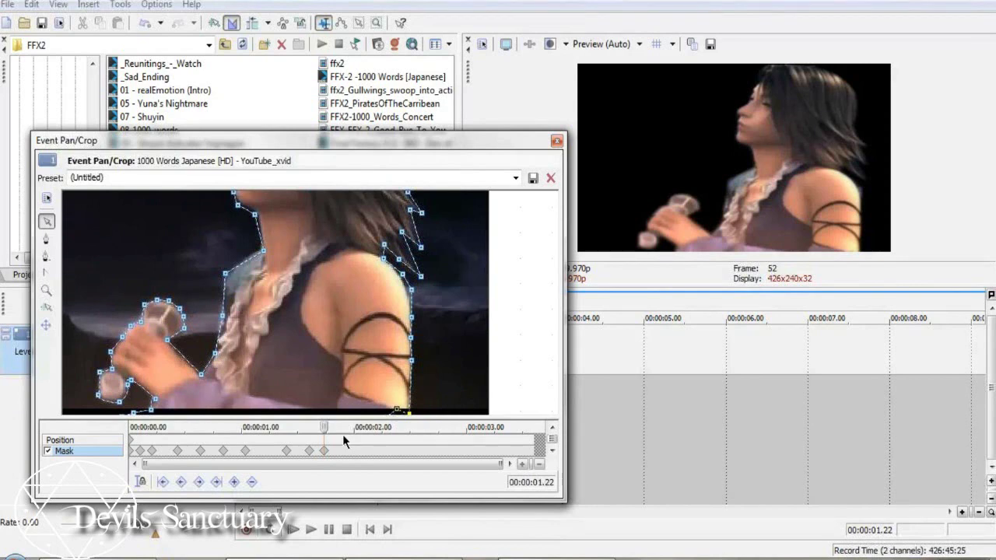
- At 00:00:01.26, fit the mask points along the shoulder and the outer edge of the upper arm
left_click_drag(324, 427, 339, 426)
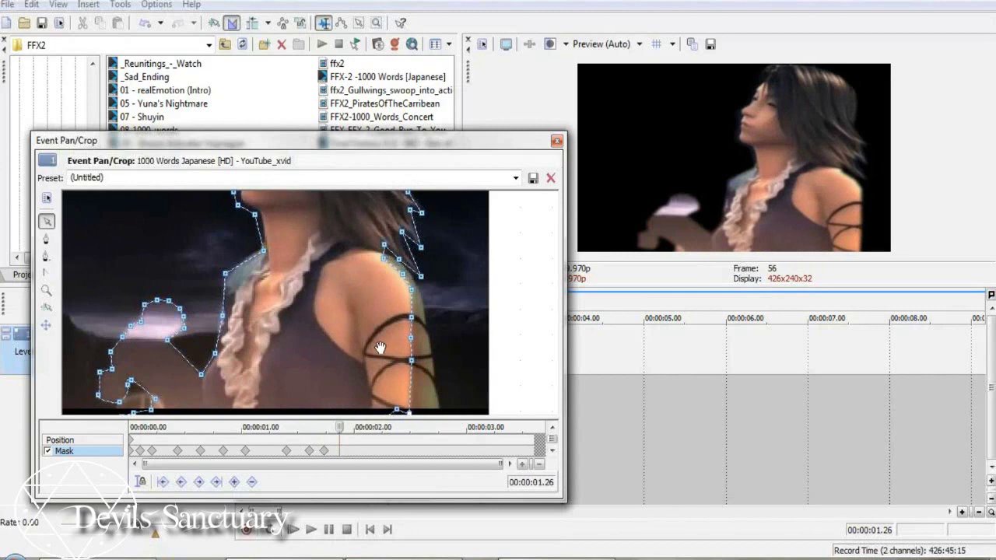
left_click_drag(411, 360, 392, 258)
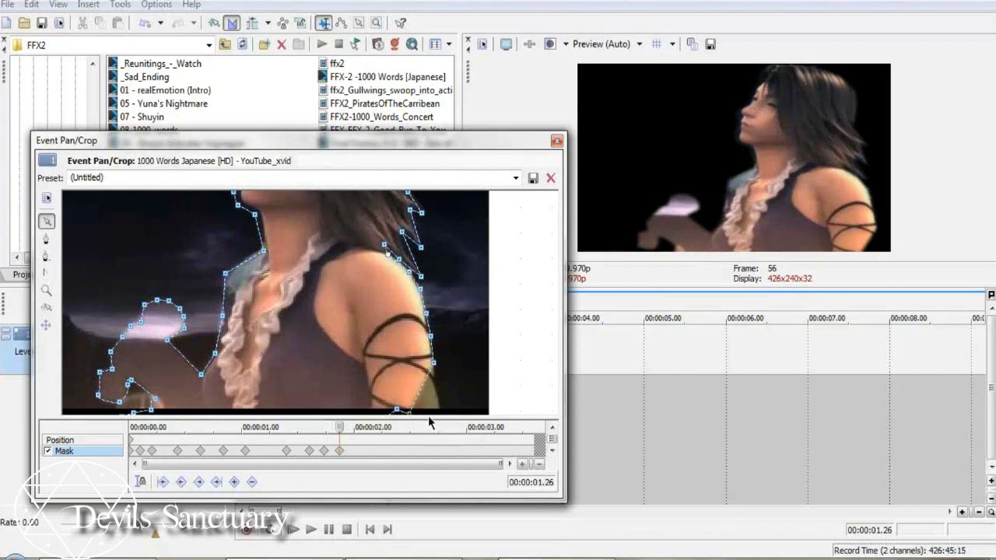
left_click_drag(410, 418, 441, 416)
- Move the mask points between the chest and the old microphone outline down to the frame's lower edge at 00:00:01.26
left_click_drag(169, 344, 204, 398)
left_click_drag(184, 330, 205, 411)
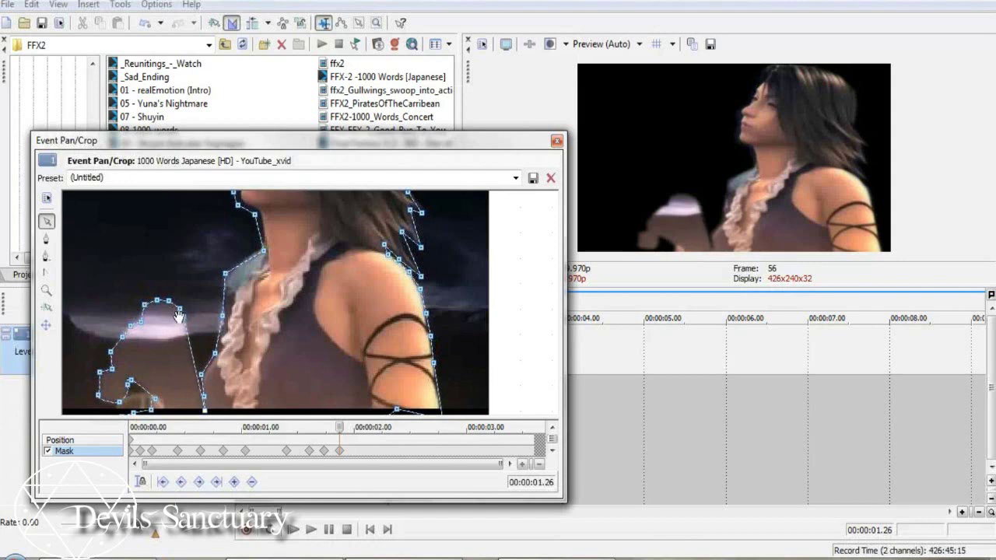
left_click_drag(183, 320, 186, 424)
left_click_drag(181, 311, 149, 419)
left_click_drag(157, 300, 135, 403)
- Undo a misplaced mask edge and lower the points from the top of the old microphone outline toward the frame's bottom edge
left_click(140, 368)
left_click_drag(141, 334, 144, 309)
left_click_drag(132, 385, 155, 359)
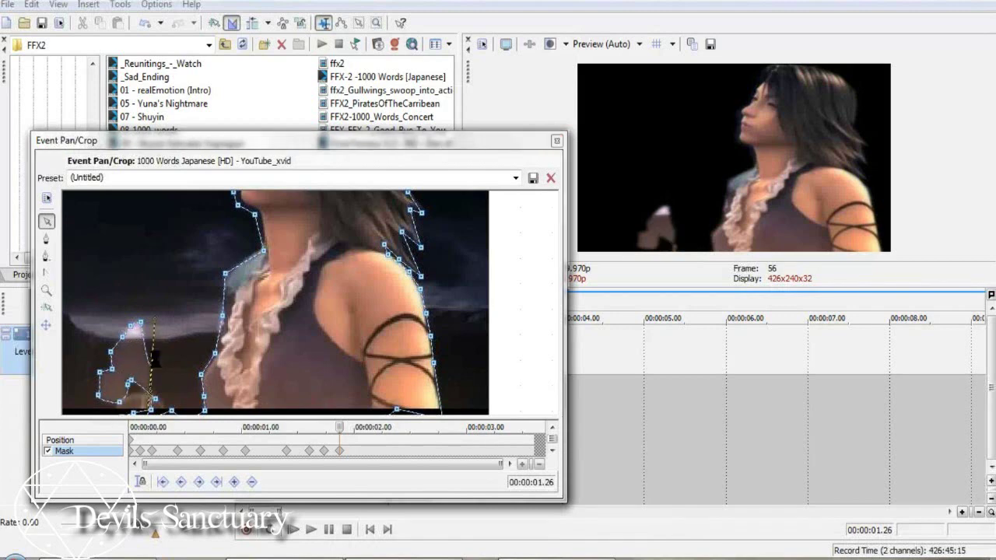
key("ctrl+z")
left_click(153, 314)
left_click_drag(145, 307, 106, 416)
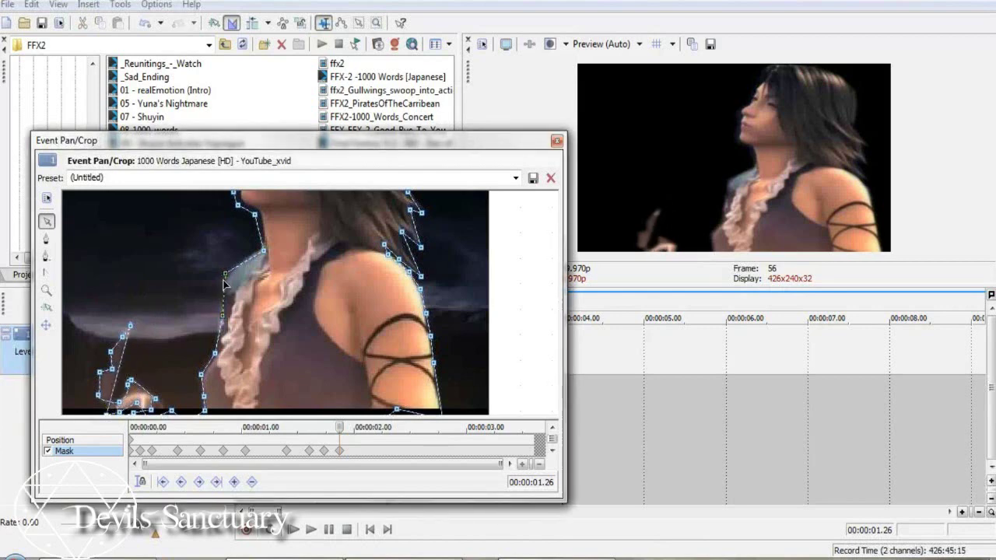
- Pull the remaining mask points of the old hand outline down and outward toward the frame's lower-left corner at 00:00:01.26
left_click_drag(130, 327, 84, 418)
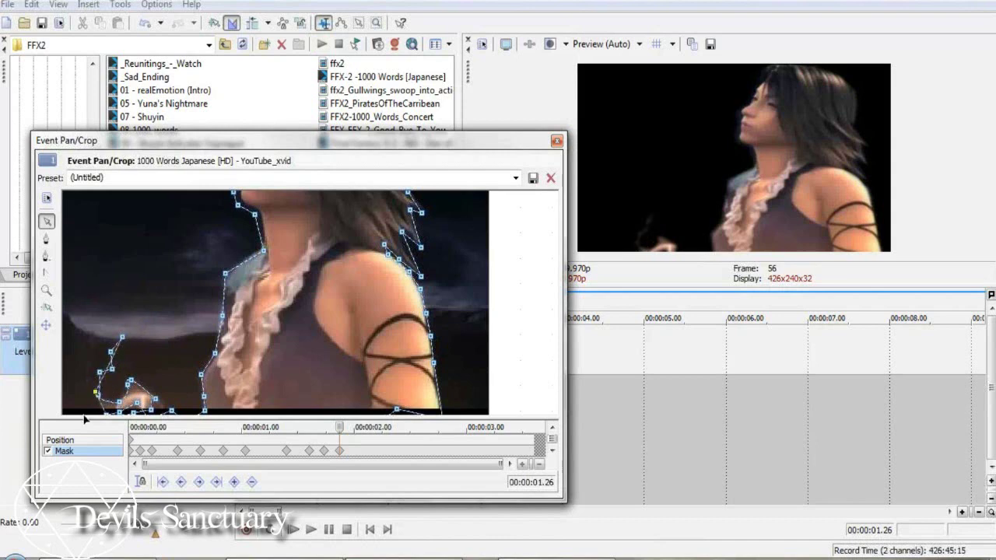
left_click_drag(122, 338, 50, 449)
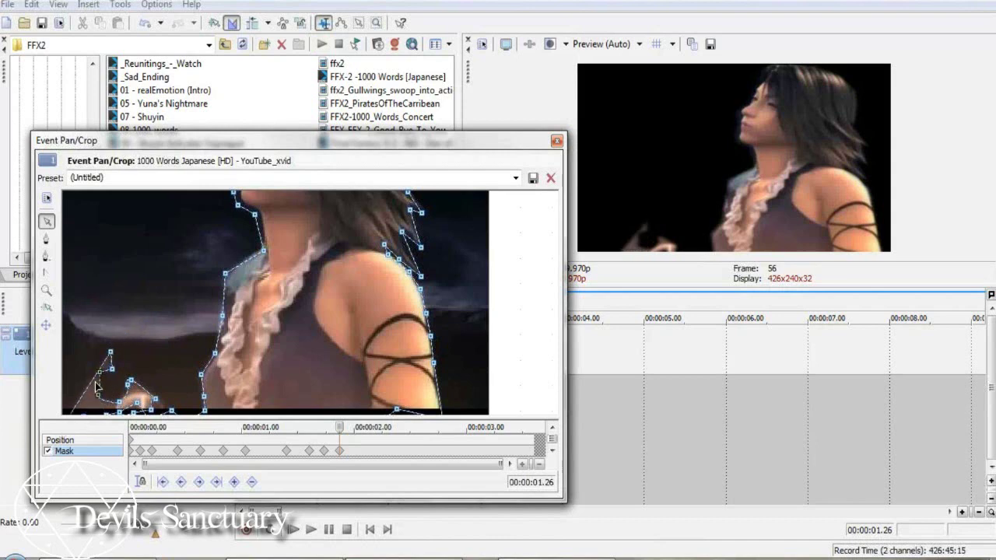
left_click_drag(99, 373, 99, 411)
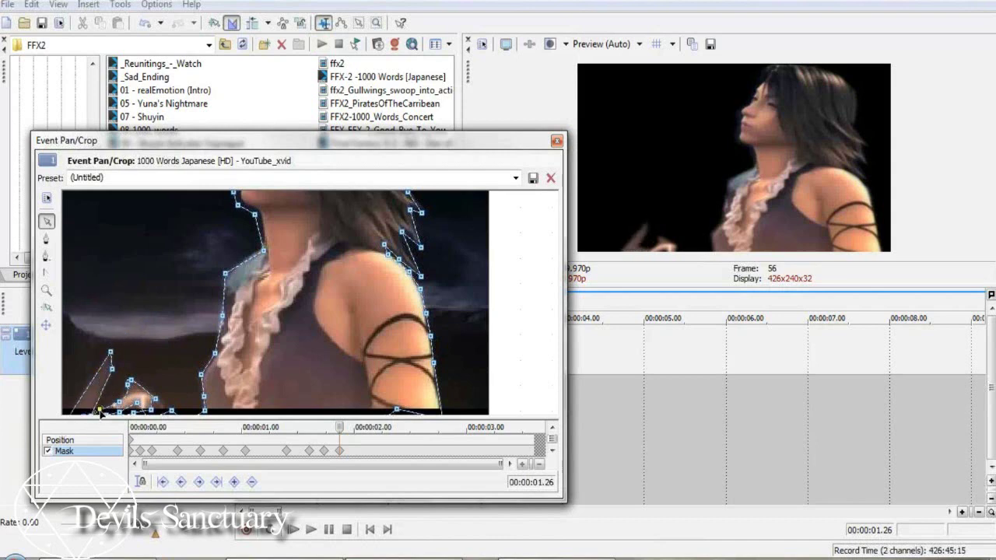
left_click_drag(112, 371, 61, 418)
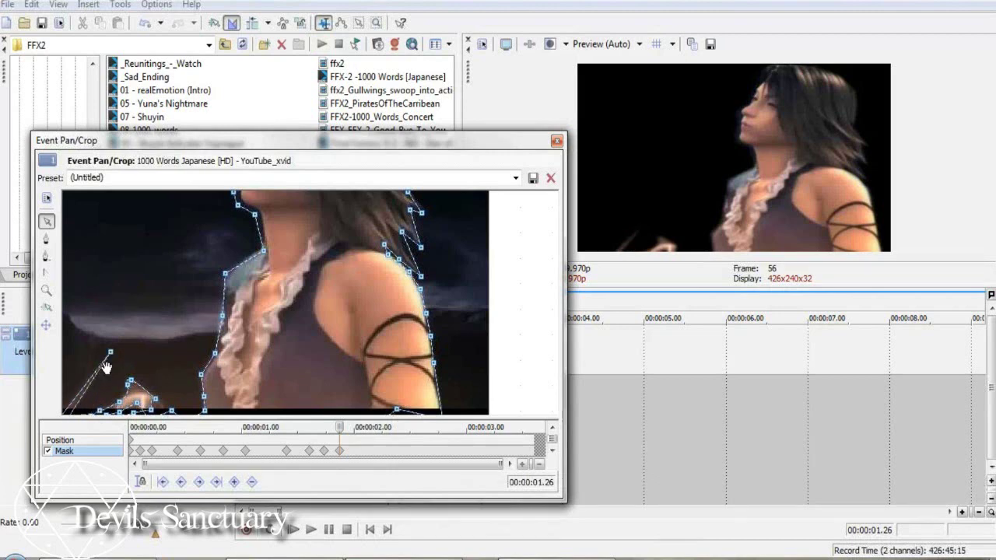
left_click_drag(111, 354, 49, 398)
- Fit the mask points around the forehead and the top of the hair at 00:00:01.26
left_click_drag(356, 314, 327, 390)
left_click(230, 290)
left_click_drag(230, 286, 215, 300)
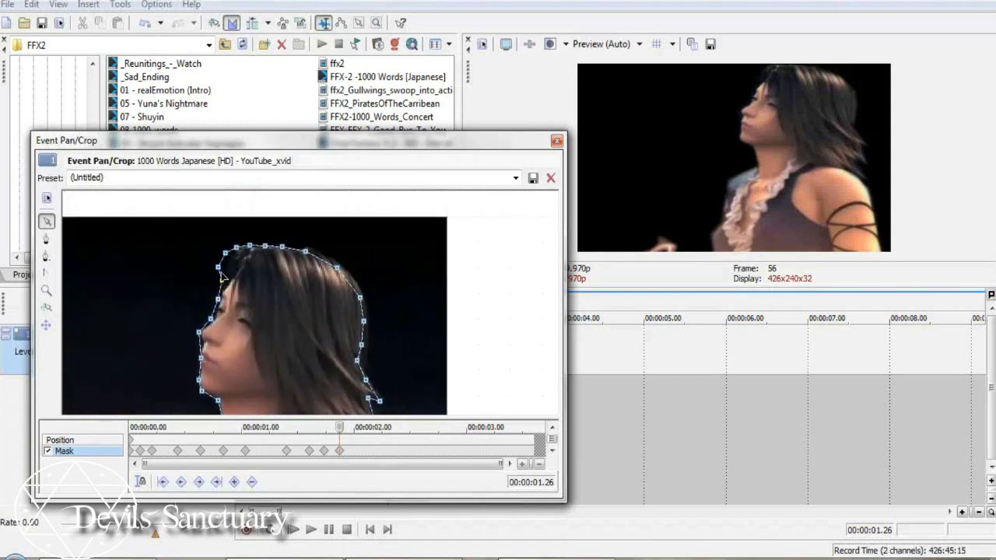
left_click_drag(337, 267, 306, 248)
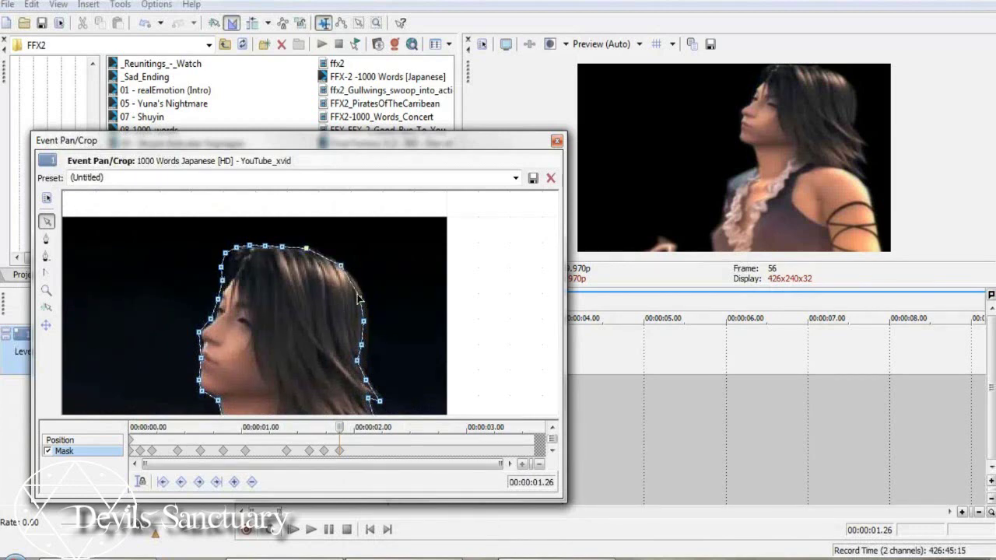
- Fit the mask points down the back of the hair to the loose strands at 00:00:01.26
left_click(365, 297)
left_click_drag(364, 323, 366, 366)
left_click(357, 362)
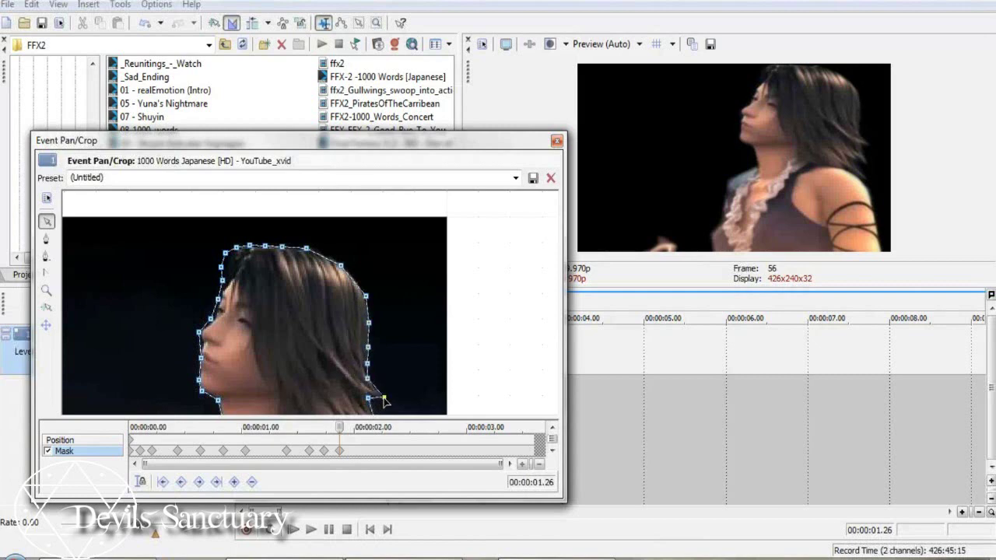
scroll(400, 349, "up", 3)
left_click_drag(398, 375, 400, 330)
- Move to 00:00:02.00, close the pan/crop window and trim the singer clip's end to that time
left_click_drag(343, 426, 354, 427)
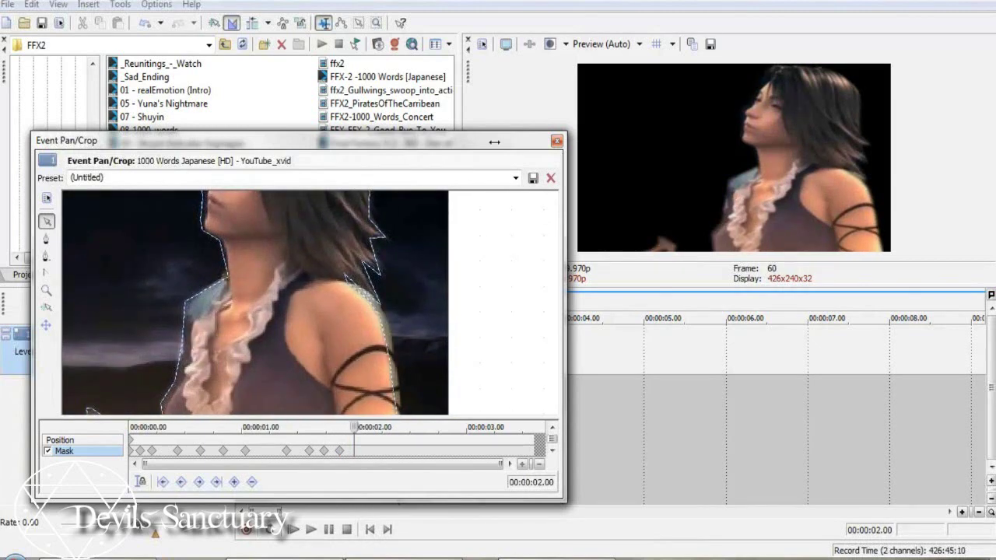
left_click(554, 143)
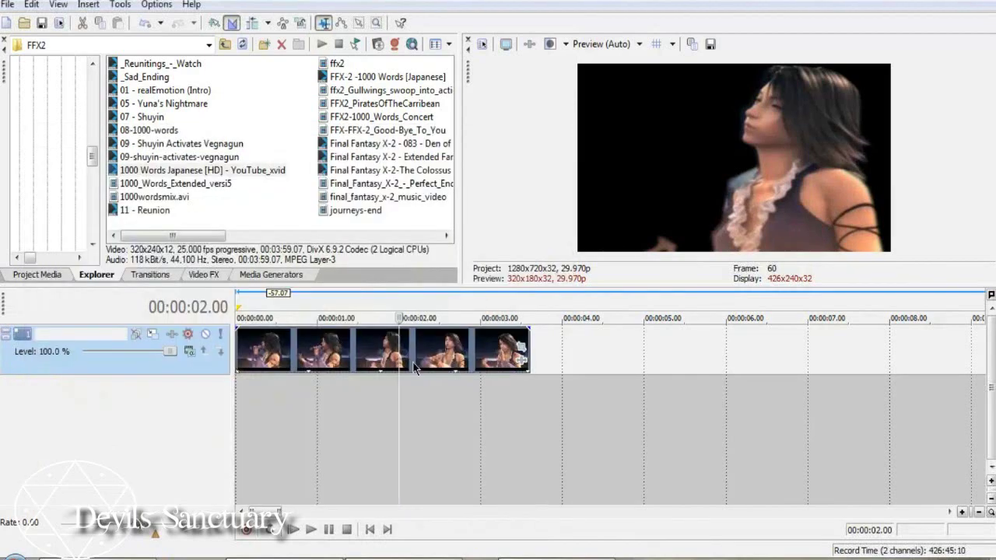
left_click_drag(527, 356, 400, 355)
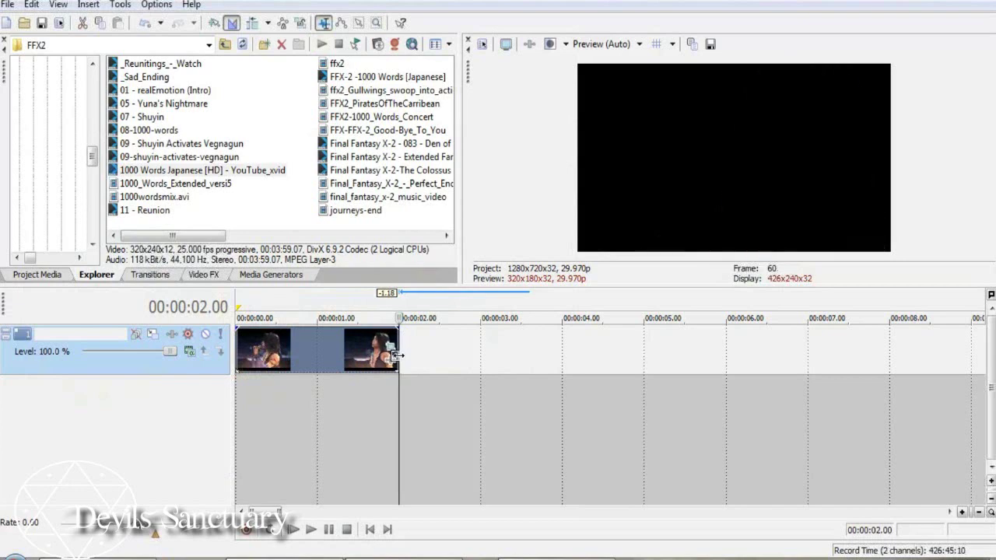
- Play the trimmed clip from its start to review the cut-out, then park the playhead at 00:00:00.27
left_click(266, 356)
left_click(246, 351)
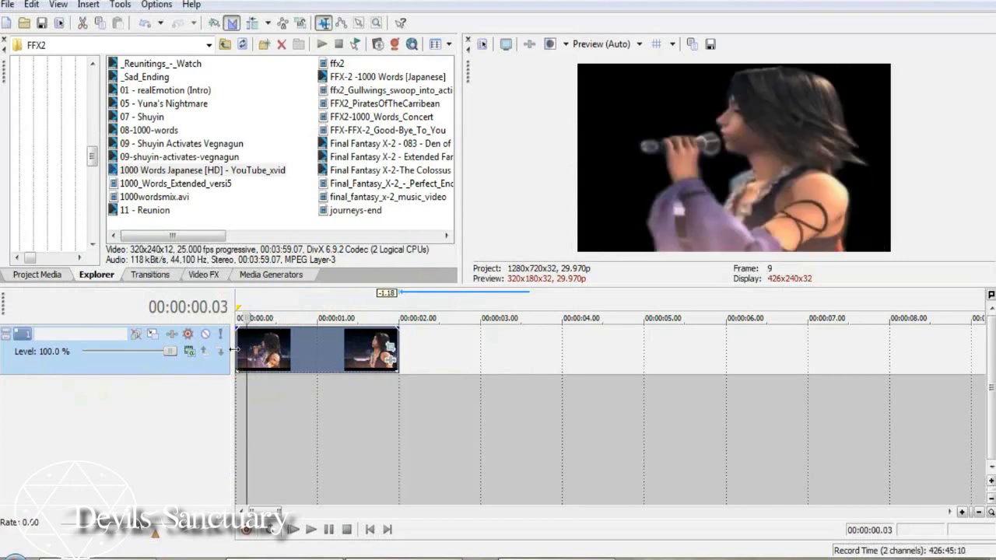
left_click(237, 352)
left_click(312, 531)
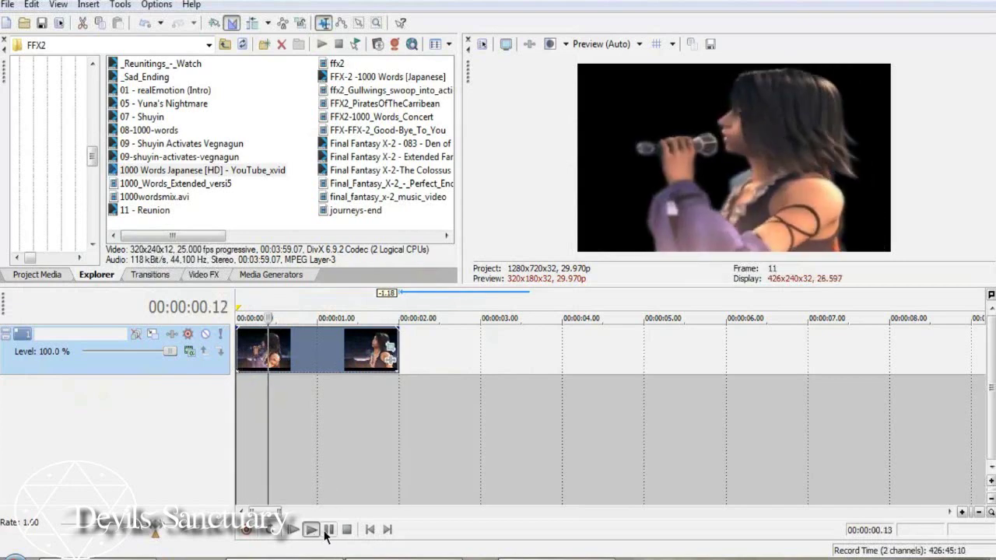
left_click(326, 535)
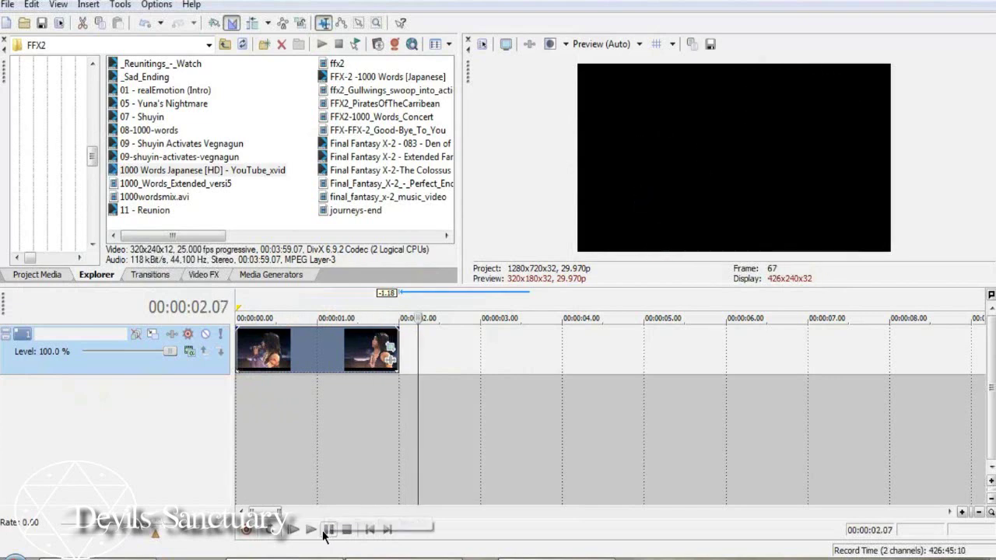
left_click(295, 531)
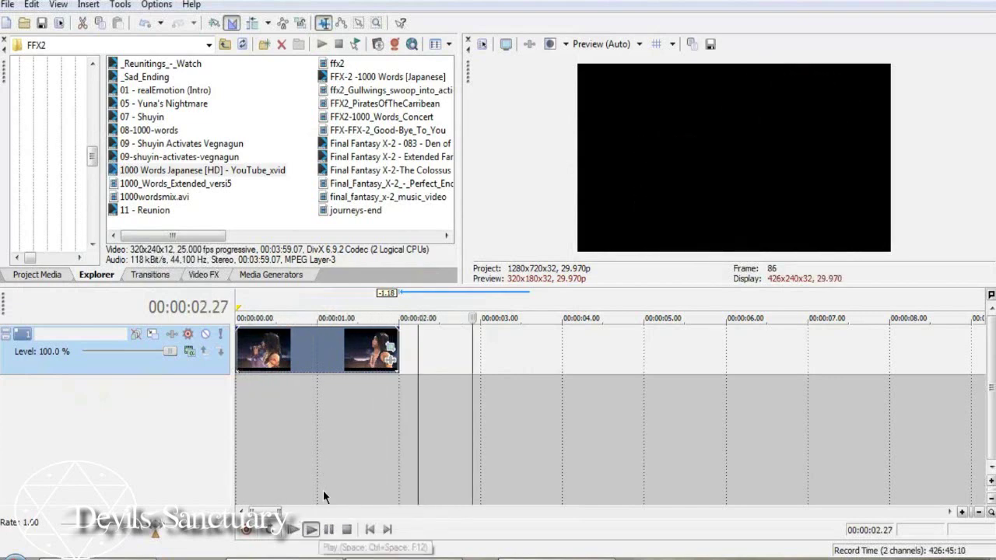
left_click(309, 352)
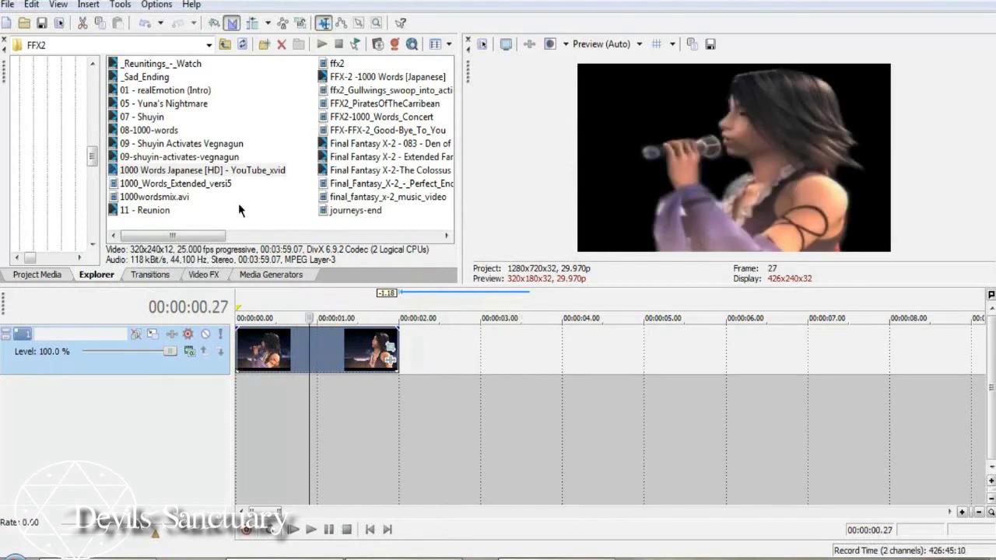
- Browse up to My Videos and open the Inspirational Videos folder inside Short Clips
left_click(223, 44)
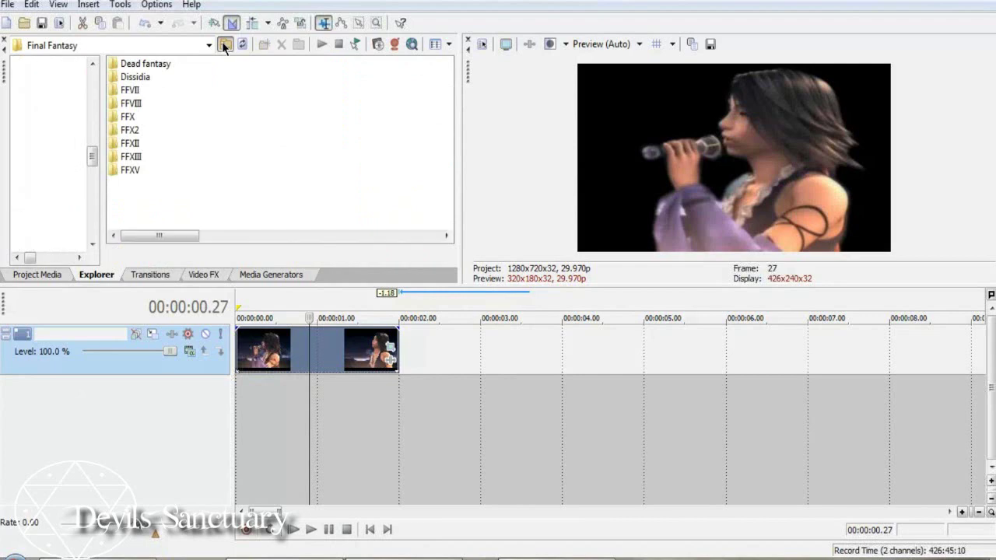
left_click(223, 43)
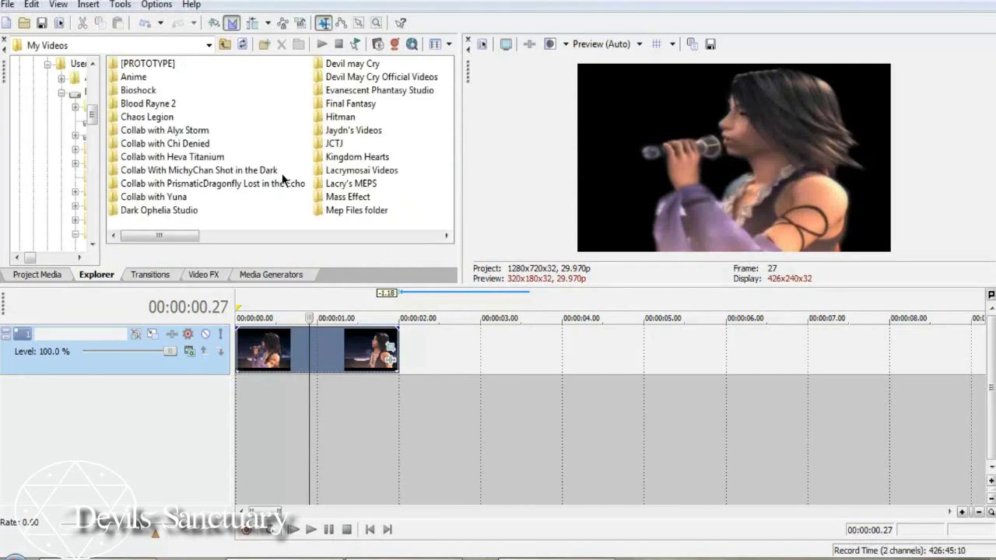
left_click(447, 236)
double_click(347, 119)
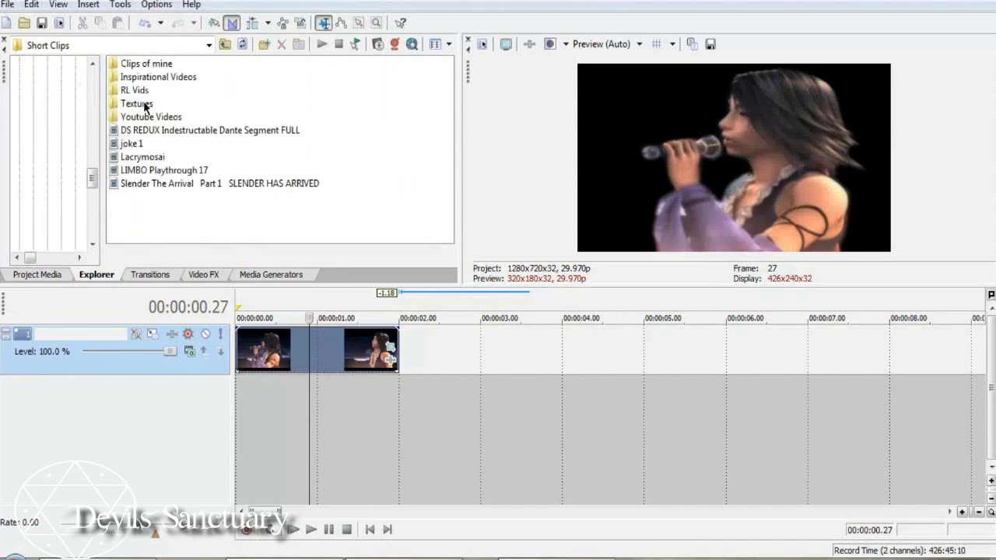
left_click(145, 80)
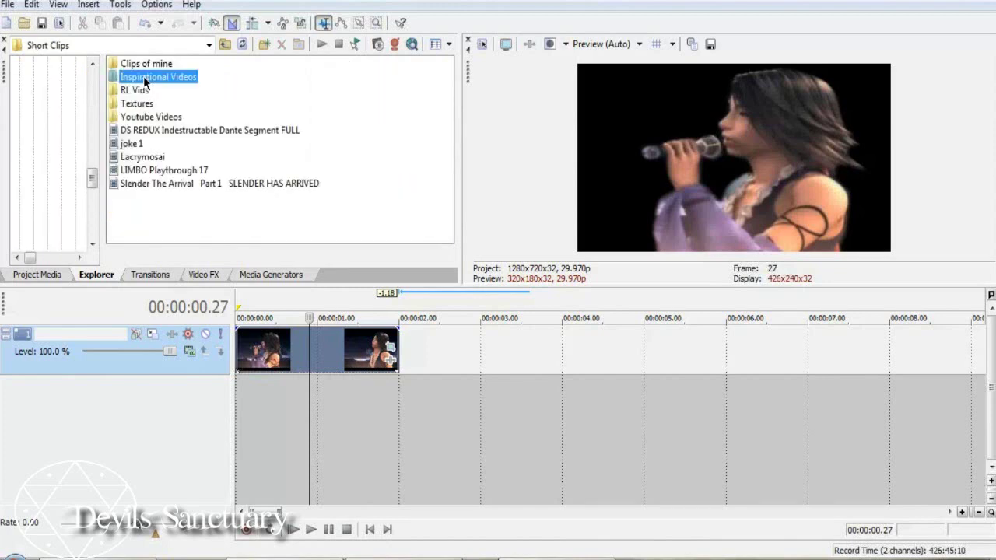
double_click(145, 80)
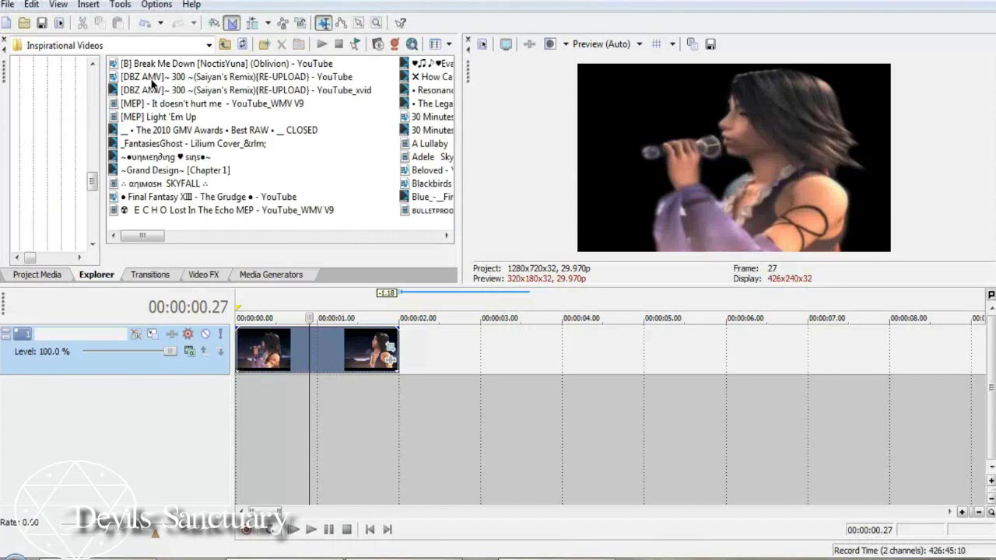
- Place the Scenery video on a new track beneath the singer clip and check the composite at 00:00:01.05
left_click(446, 235)
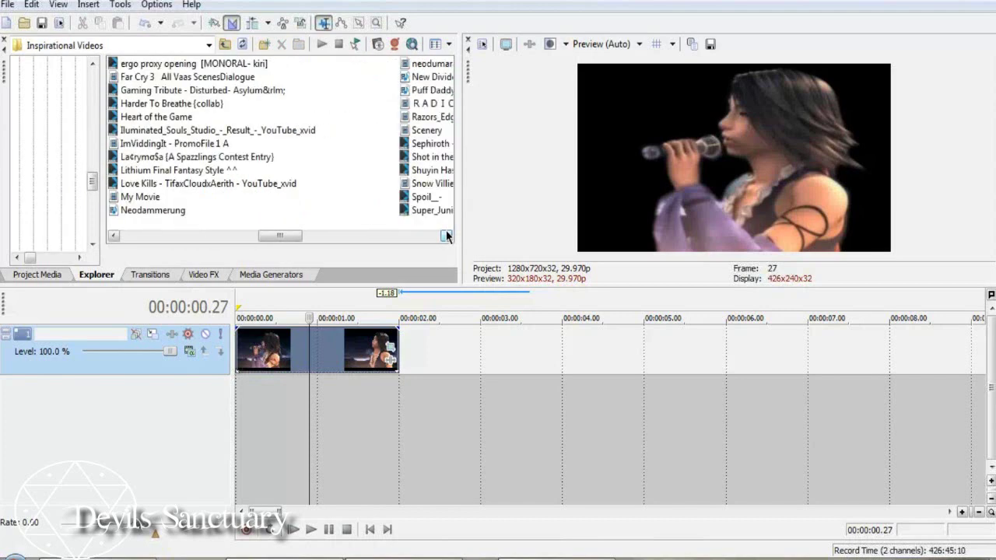
left_click_drag(426, 132, 213, 403)
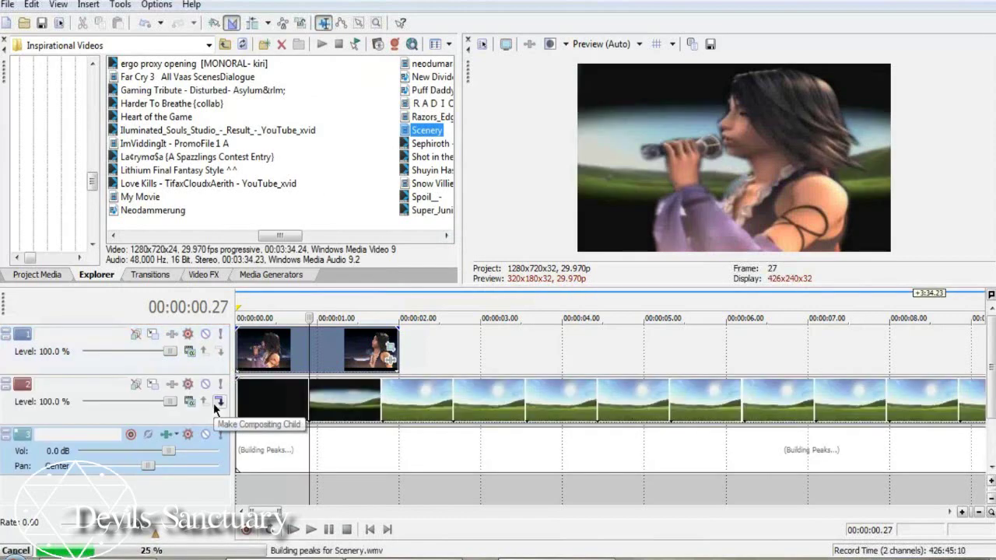
left_click(331, 351)
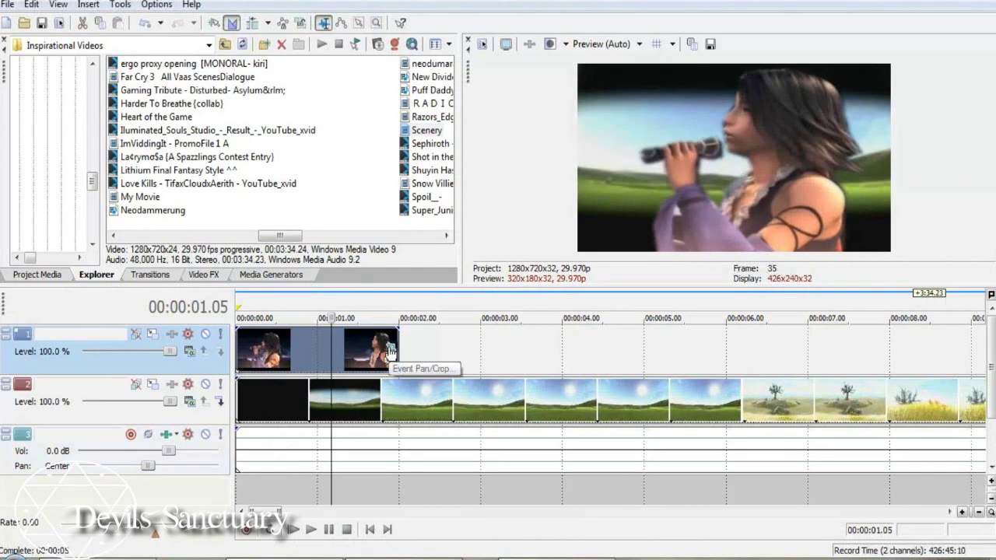
- Reopen the singer clip's Event Pan/Crop at 00:00:00.00 and show the mask's path properties with the feather setting
left_click(389, 352)
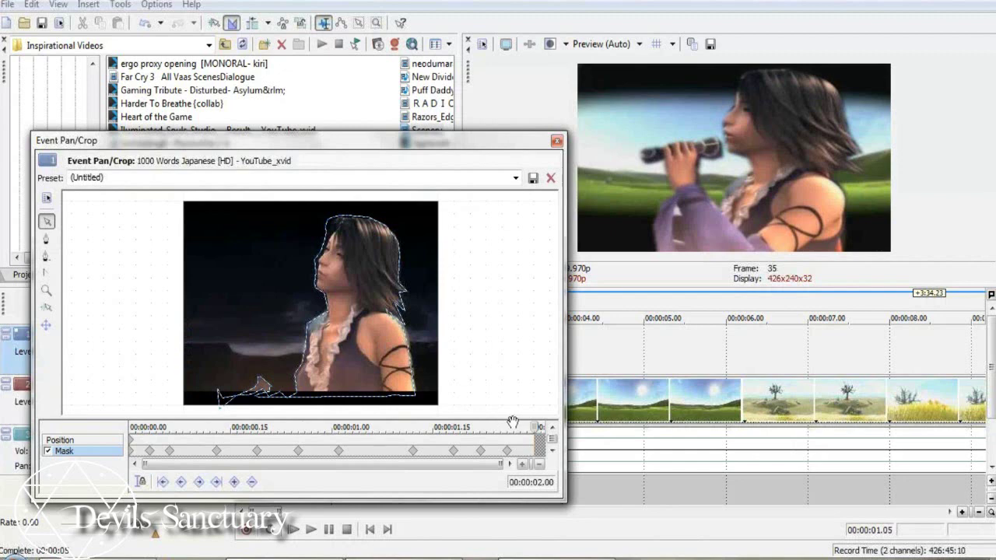
left_click(331, 428)
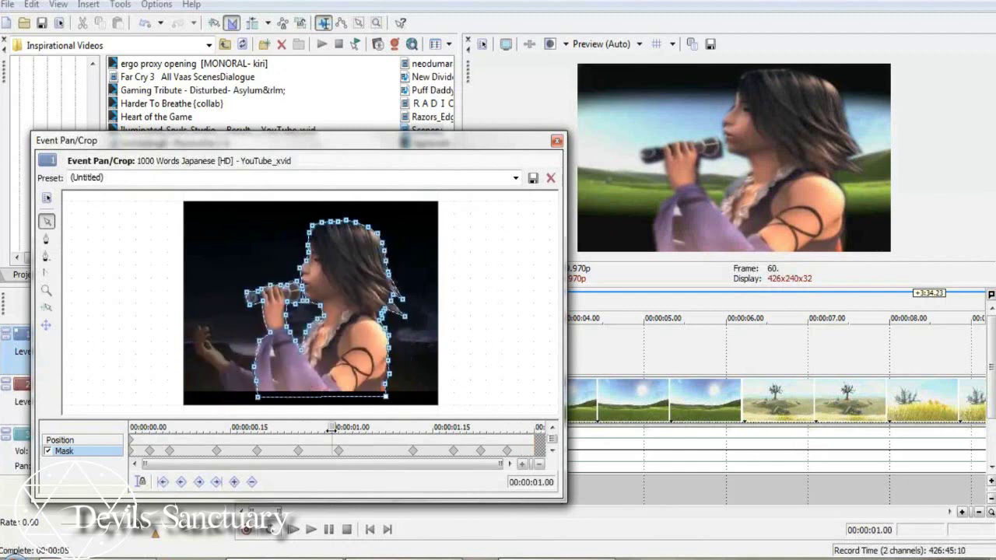
left_click(160, 427)
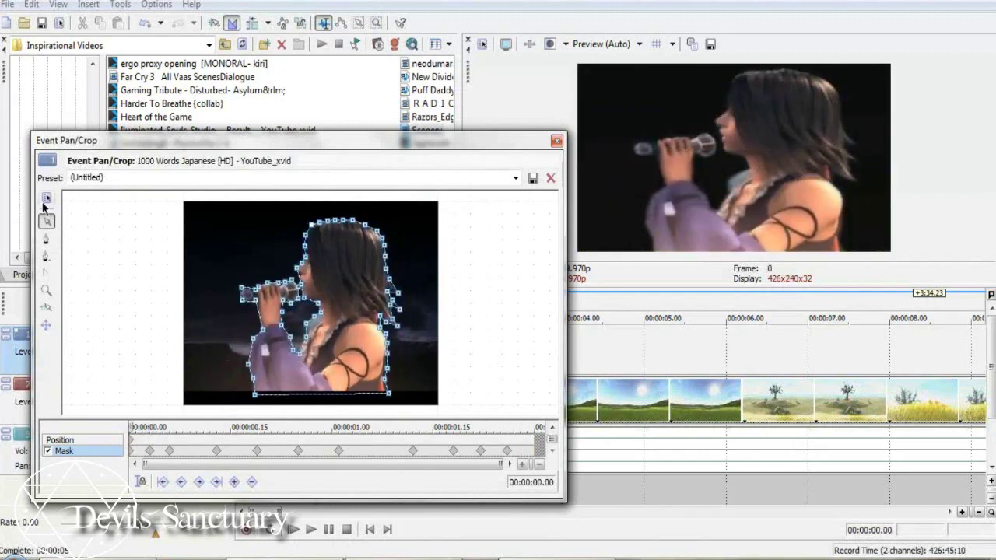
left_click(46, 198)
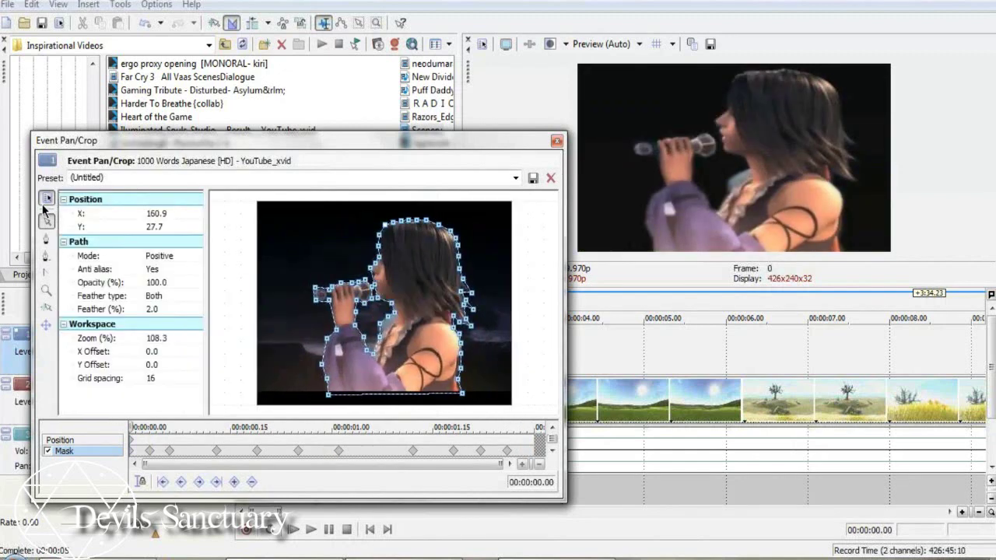
left_click(155, 311)
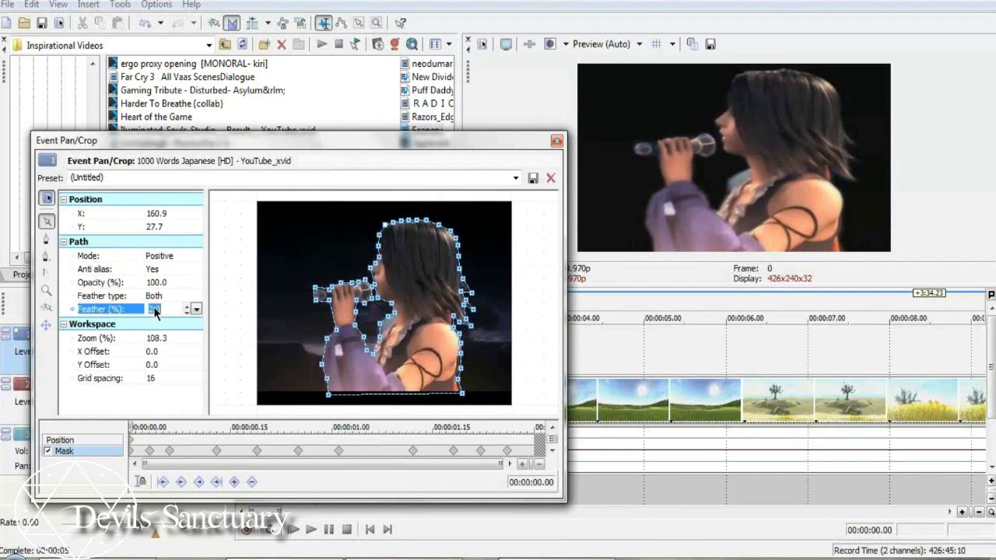
left_click_drag(154, 323, 159, 325)
- Set the mask's feather to 5.0% at the 00:00:00.06 keyframe
left_click_drag(133, 427, 165, 431)
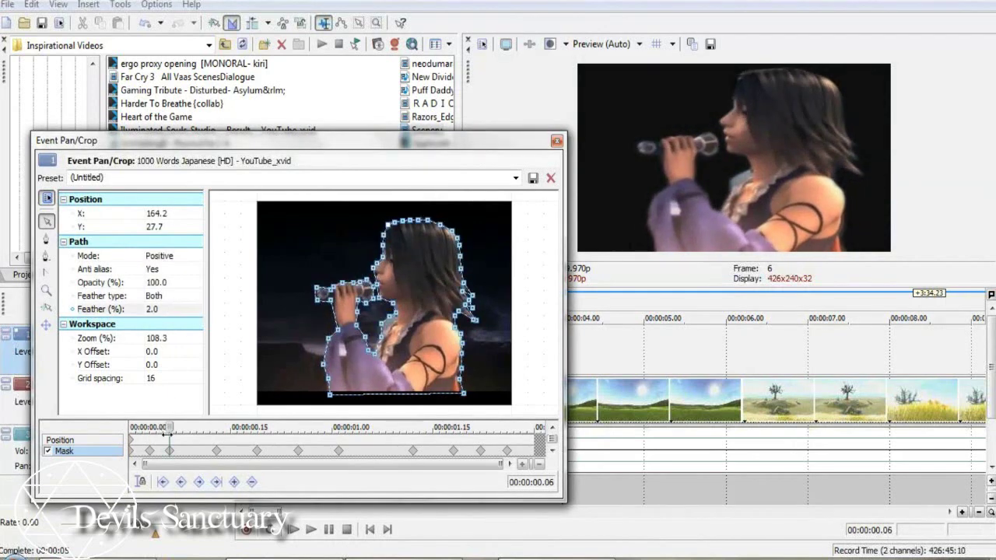
left_click(153, 311)
left_click(186, 307)
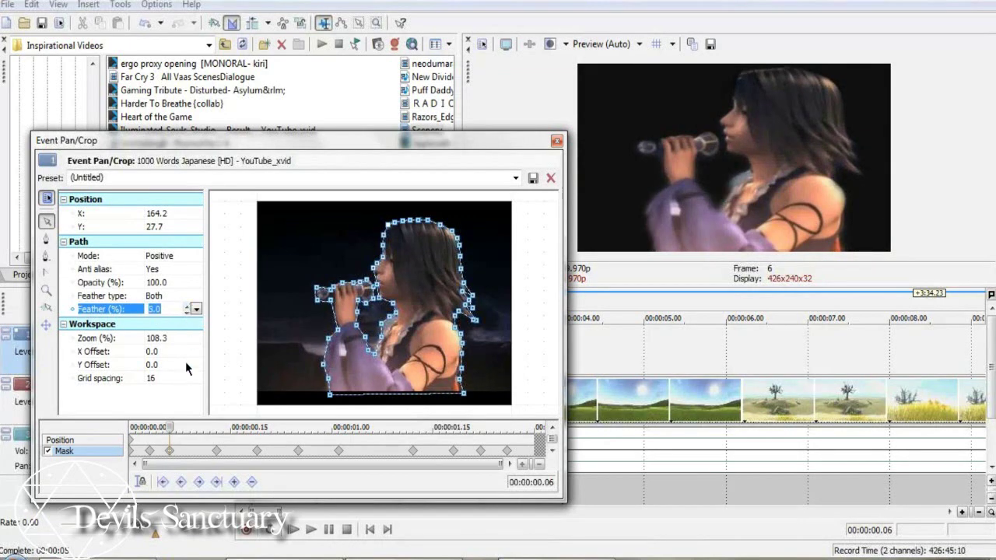
- Set the mask's feather to 5.0% at the 00:00:00.13 keyframe
left_click_drag(181, 433, 215, 444)
left_click(218, 456)
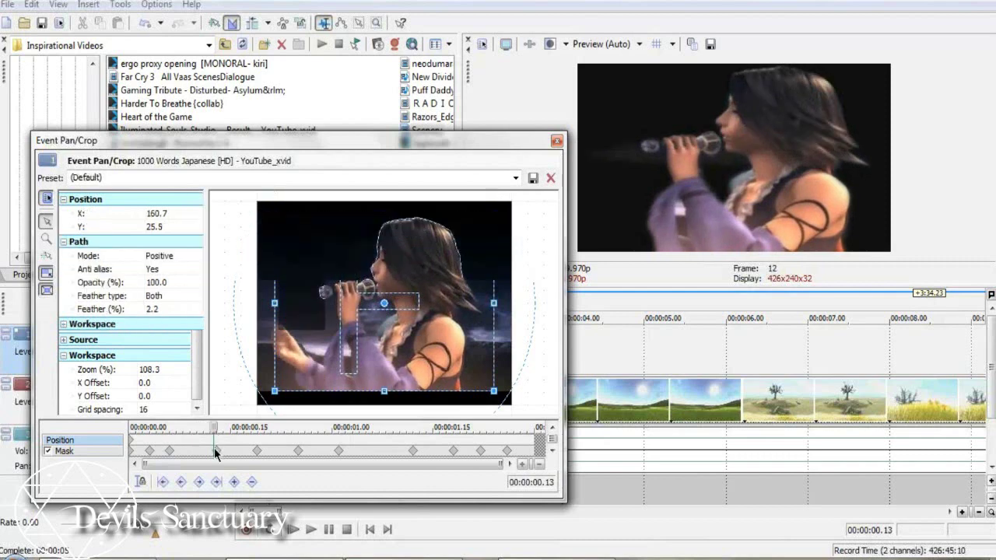
left_click(156, 298)
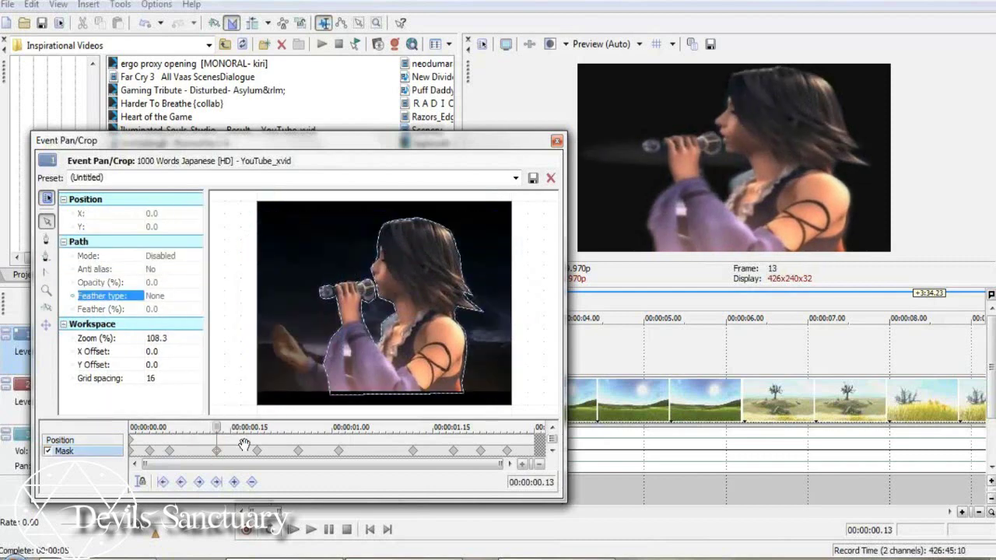
left_click(323, 372)
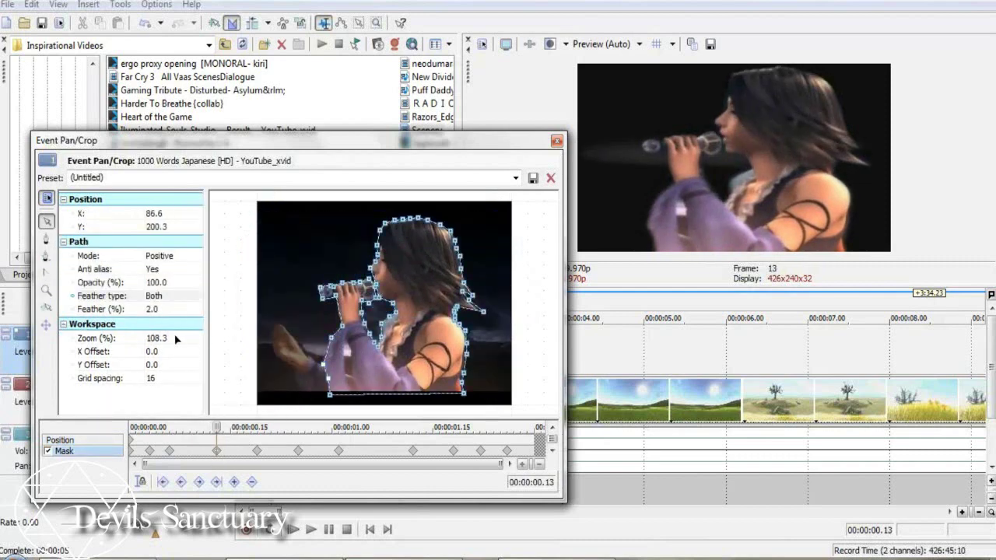
left_click(154, 309)
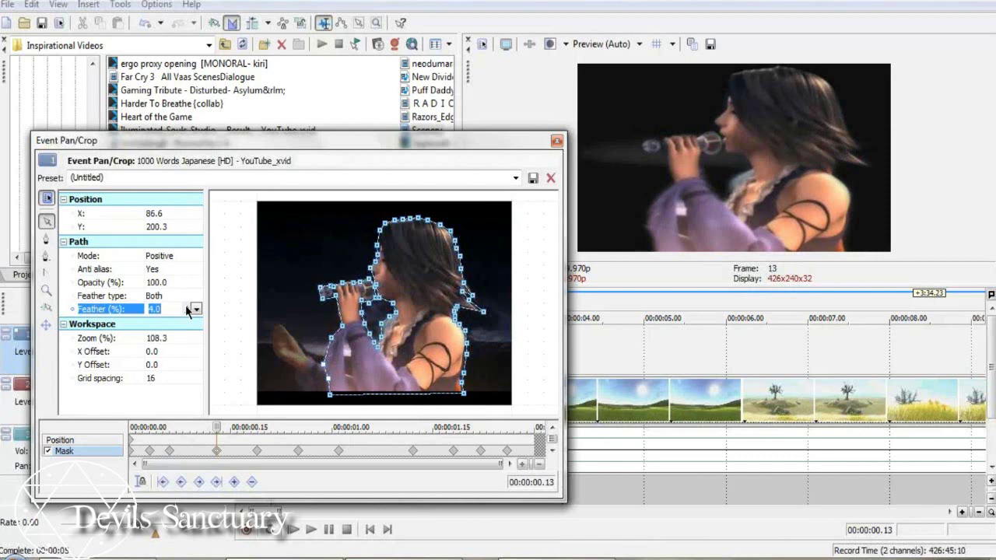
left_click(187, 305)
- Move to the 00:00:00.19 mask keyframe and set the path's feather to 5.0%
left_click_drag(216, 426, 257, 427)
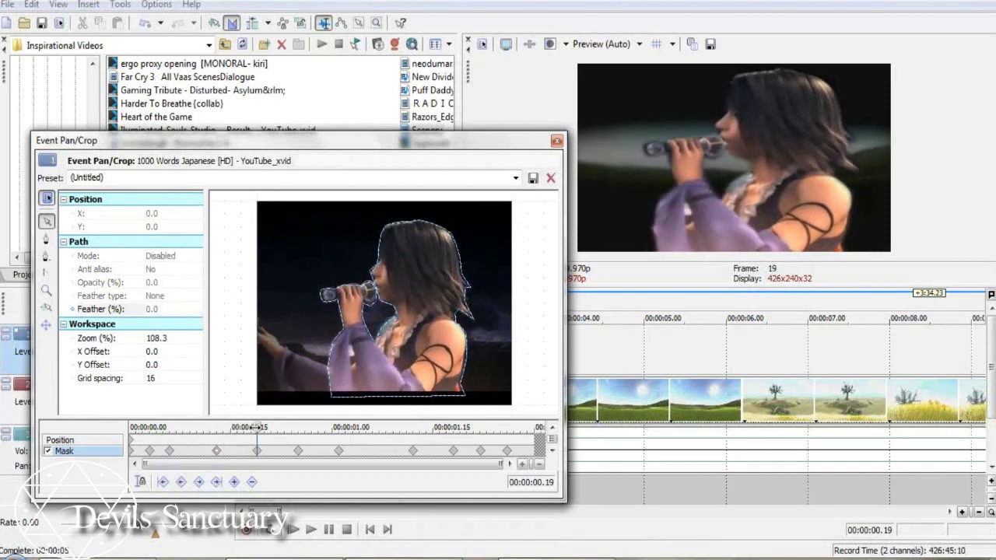
left_click(330, 355)
left_click(156, 308)
left_click(187, 306)
left_click(186, 306)
left_click(187, 307)
- Set the mask path's feather to 5.0% at the 00:00:00.25 keyframe
left_click_drag(260, 427, 298, 427)
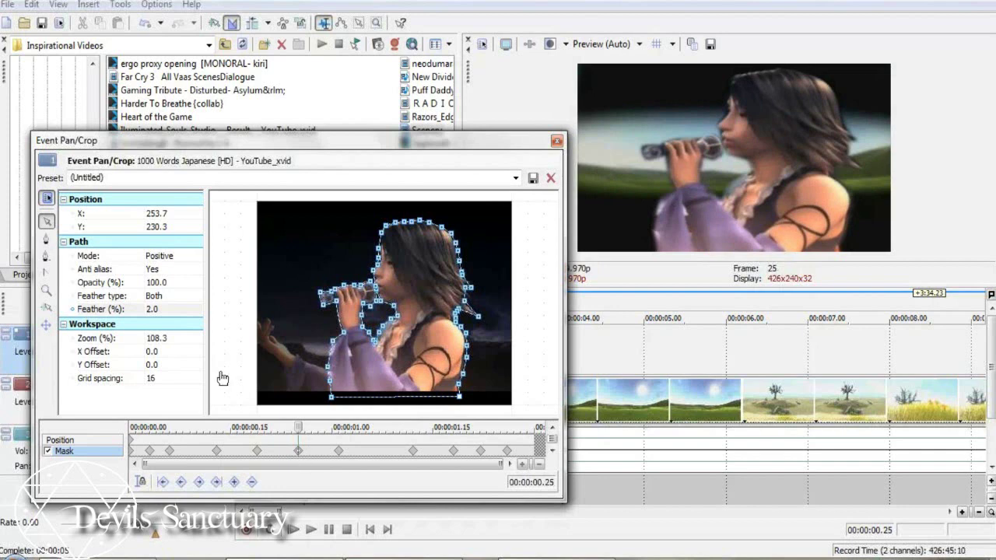
left_click(154, 297)
left_click(158, 327)
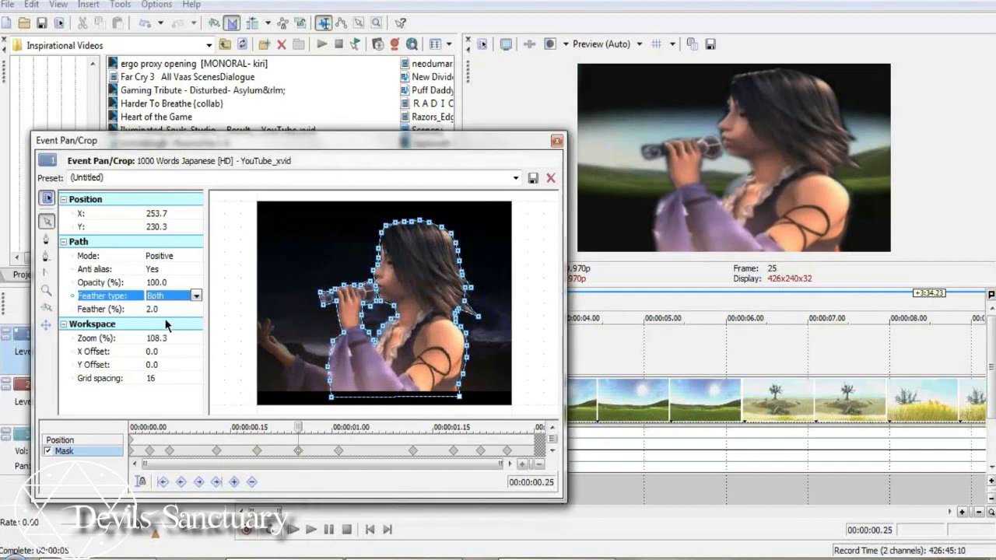
left_click(173, 309)
type("5")
key("Return")
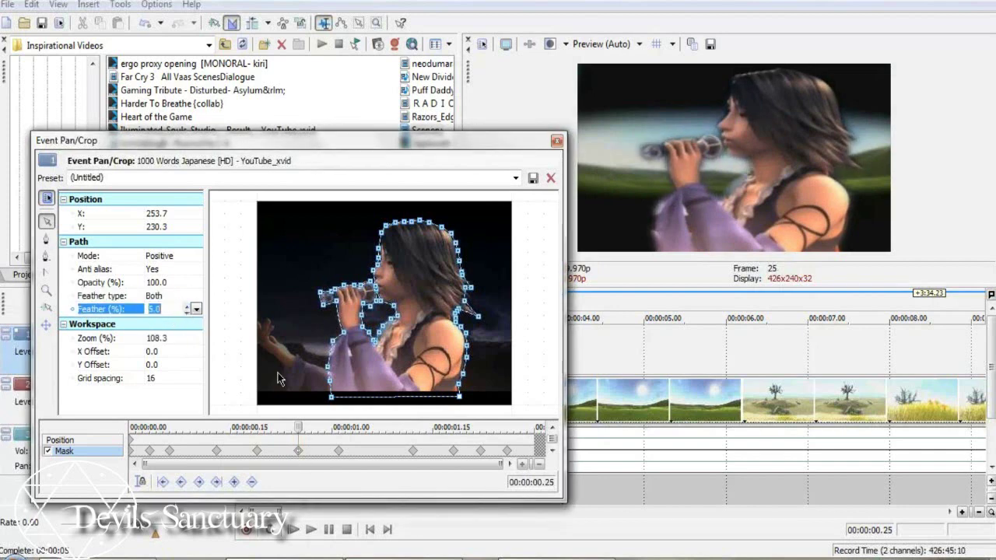
- Raise the mask's feather to 5.0% at the 00:00:01.01 keyframe
left_click_drag(299, 428, 340, 438)
left_click(153, 309)
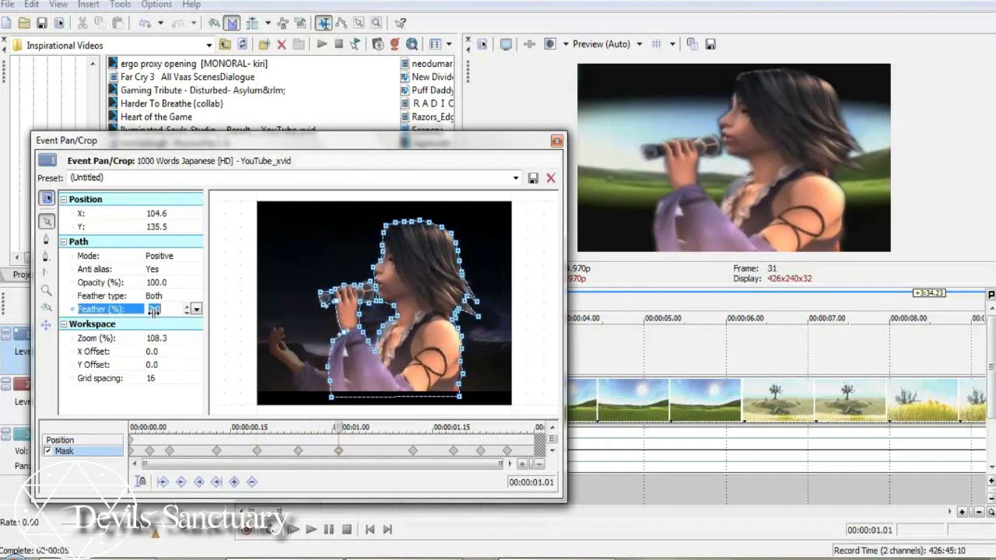
left_click(186, 306)
left_click(186, 306)
left_click(186, 306)
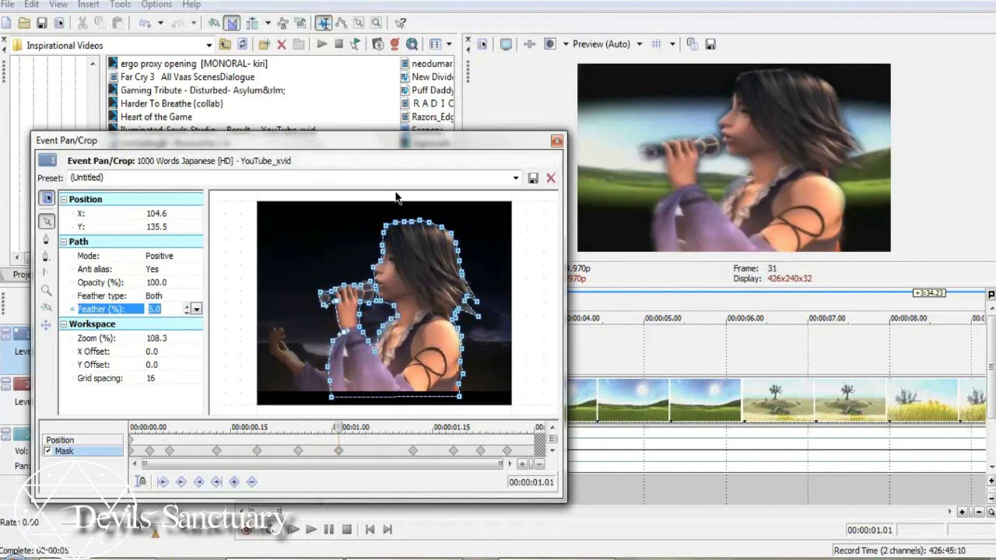
- Close the Event Pan/Crop window and scrub the timeline to check the feathered singer over the scenery
left_click(555, 142)
left_click(286, 489)
mouse_move(240, 415)
left_mouse_down()
mouse_move(412, 402)
mouse_move(241, 415)
left_mouse_up()
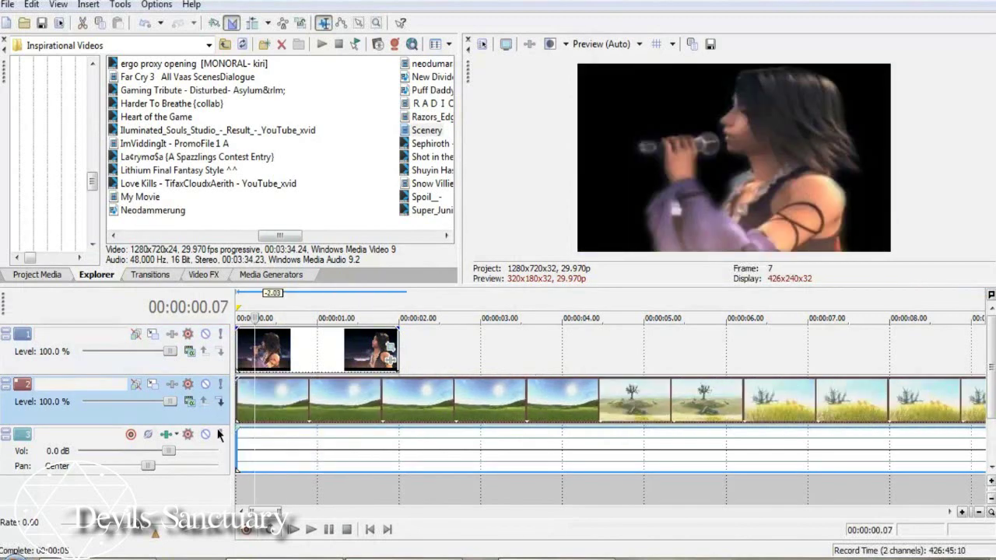
left_click(249, 358)
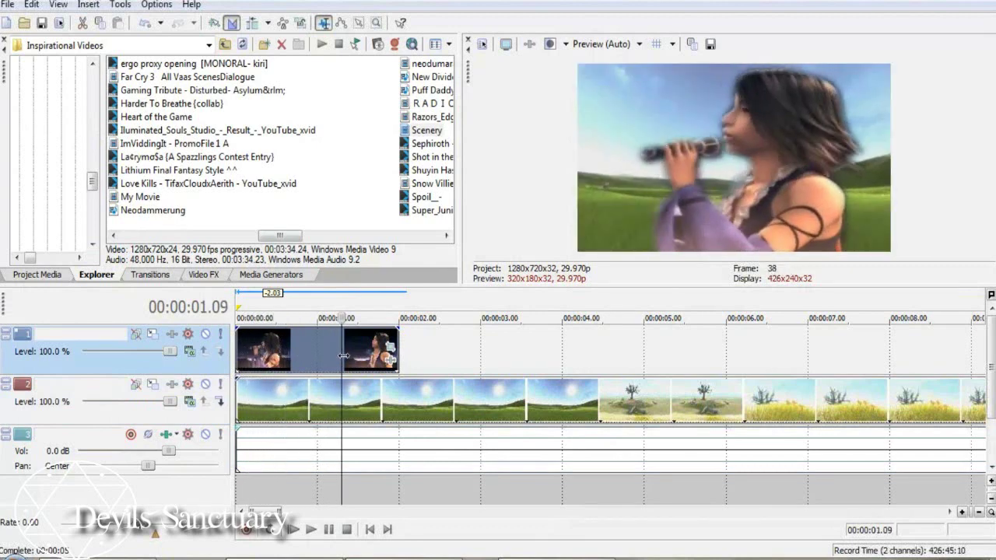
- Split the Scenery clip at the singer clip's end, 00:00:02.00, and delete the part after it
mouse_move(382, 354)
left_mouse_down()
mouse_move(411, 354)
mouse_move(397, 355)
left_mouse_up()
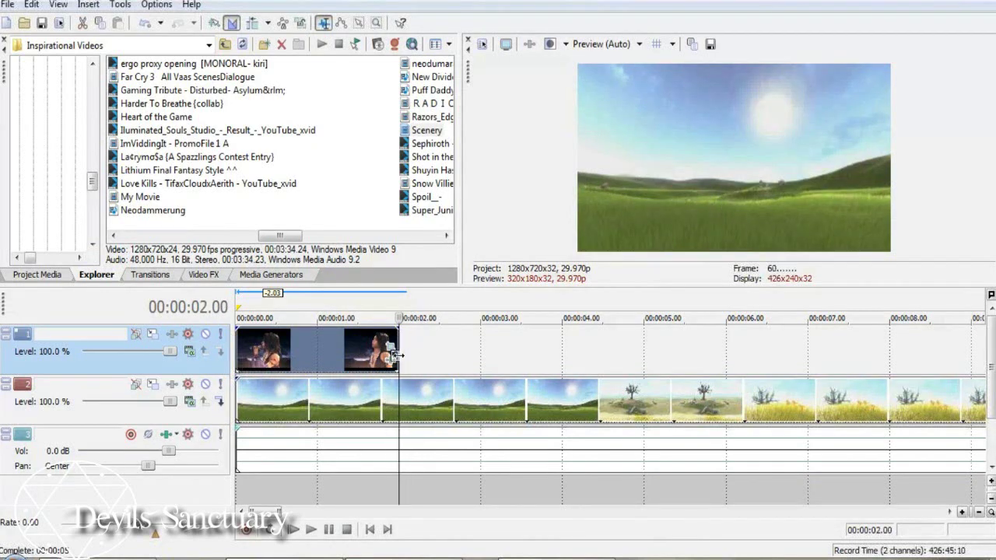
left_click(400, 403)
key("s")
left_click(436, 409)
right_click(437, 410)
left_click(463, 204)
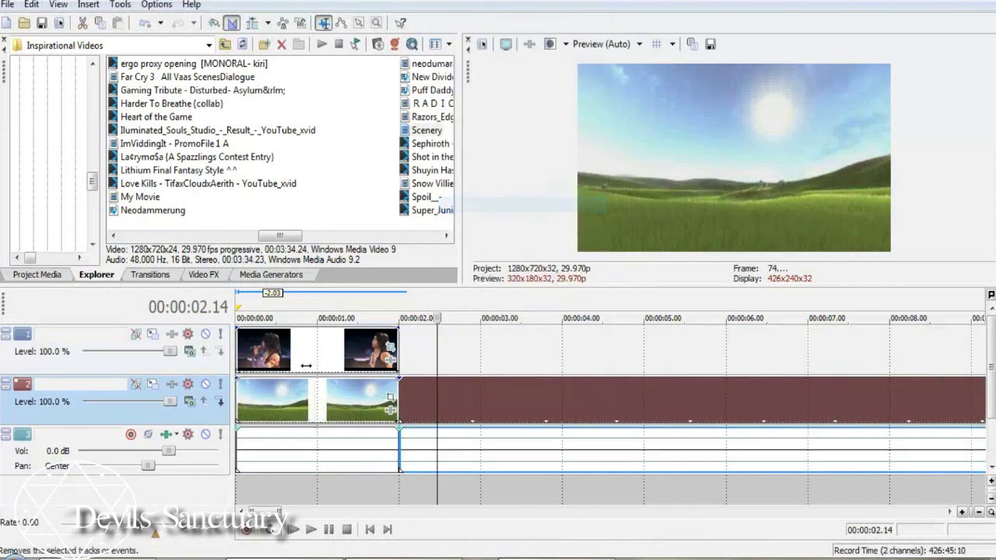
- Scrub through the trimmed composite, select the singer clip's full time range and play it from the start
left_click(294, 358)
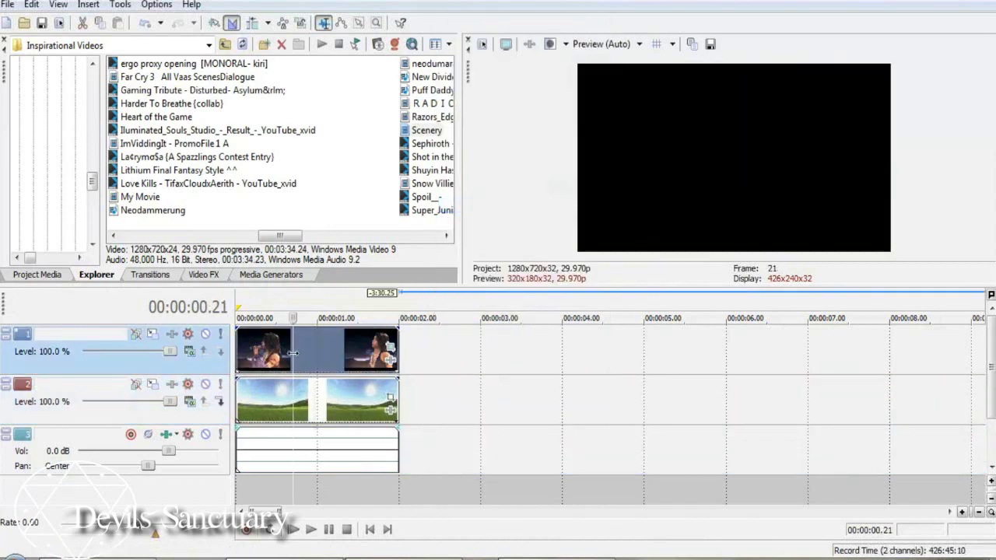
left_click_drag(296, 354, 369, 351)
double_click(353, 350)
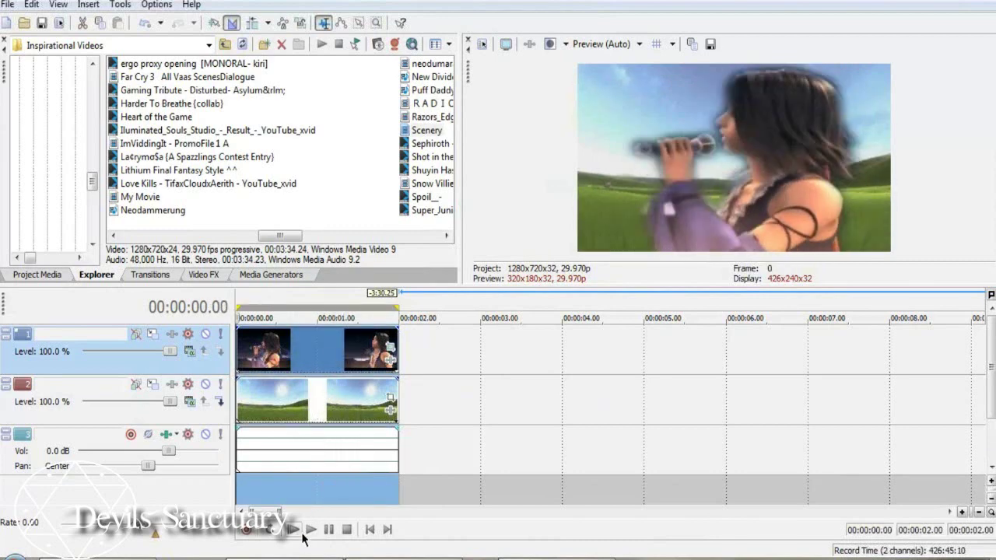
left_click(310, 530)
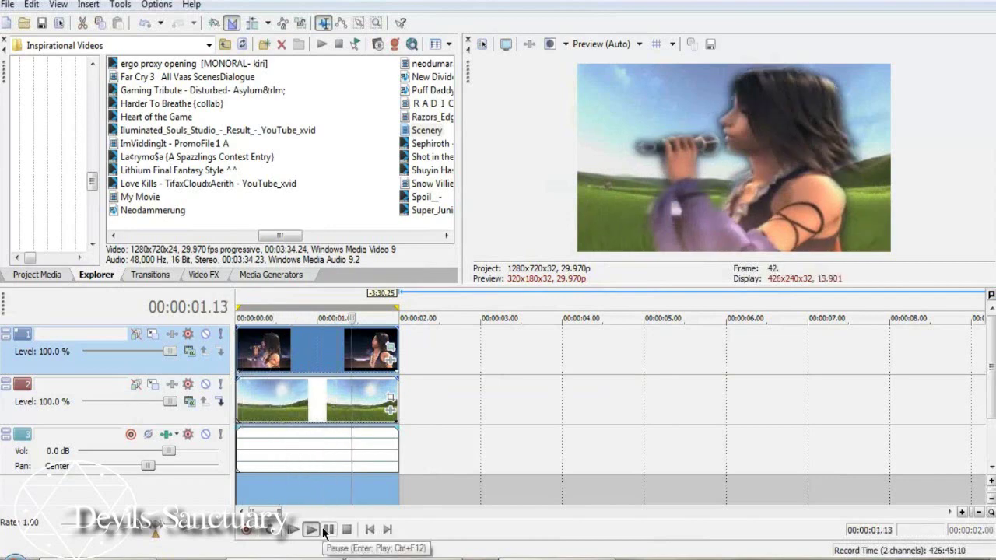